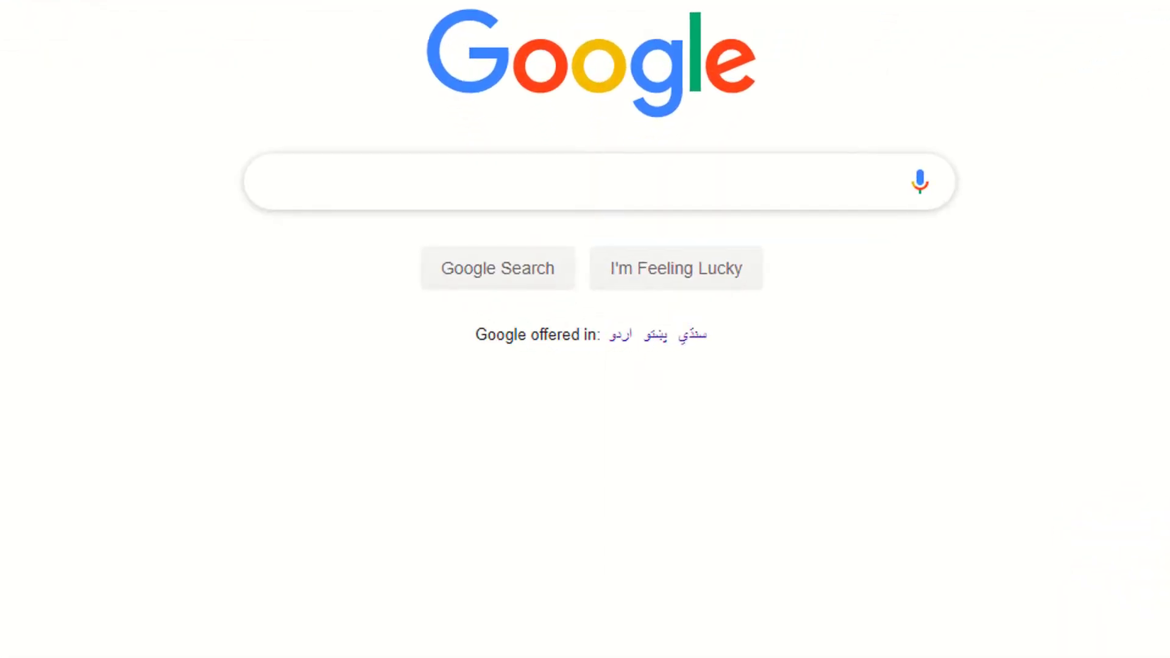
Search Google for 'ojs' and open the Wikipedia link in the Open Journal Systems panel
text(o)
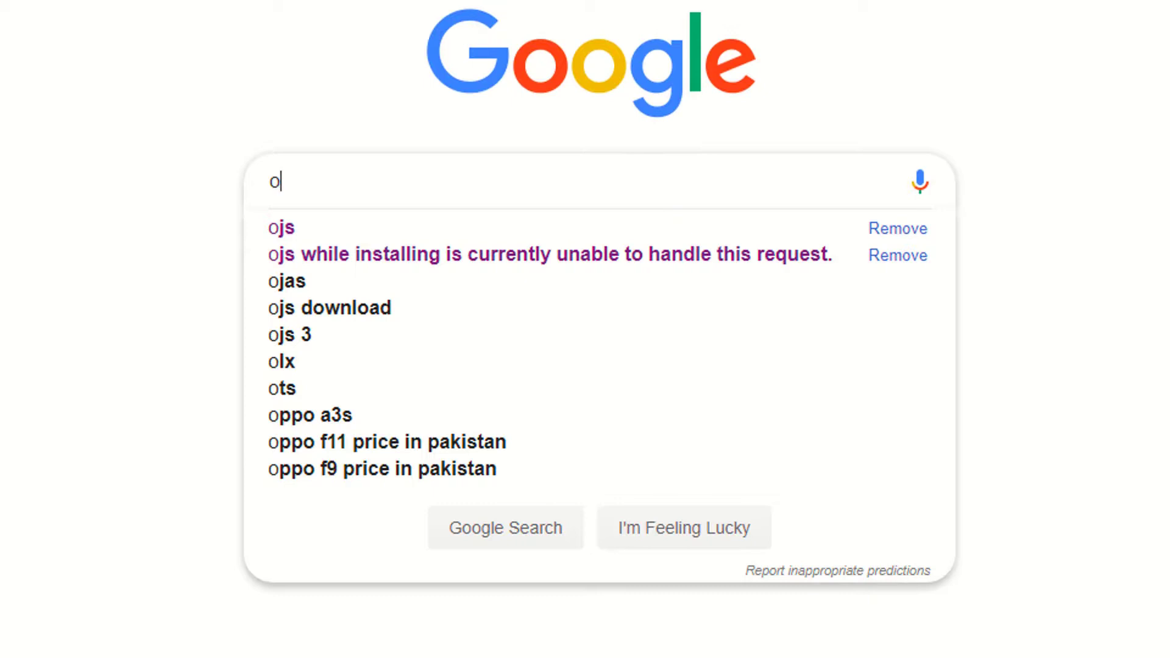
text(js)
key(Return)
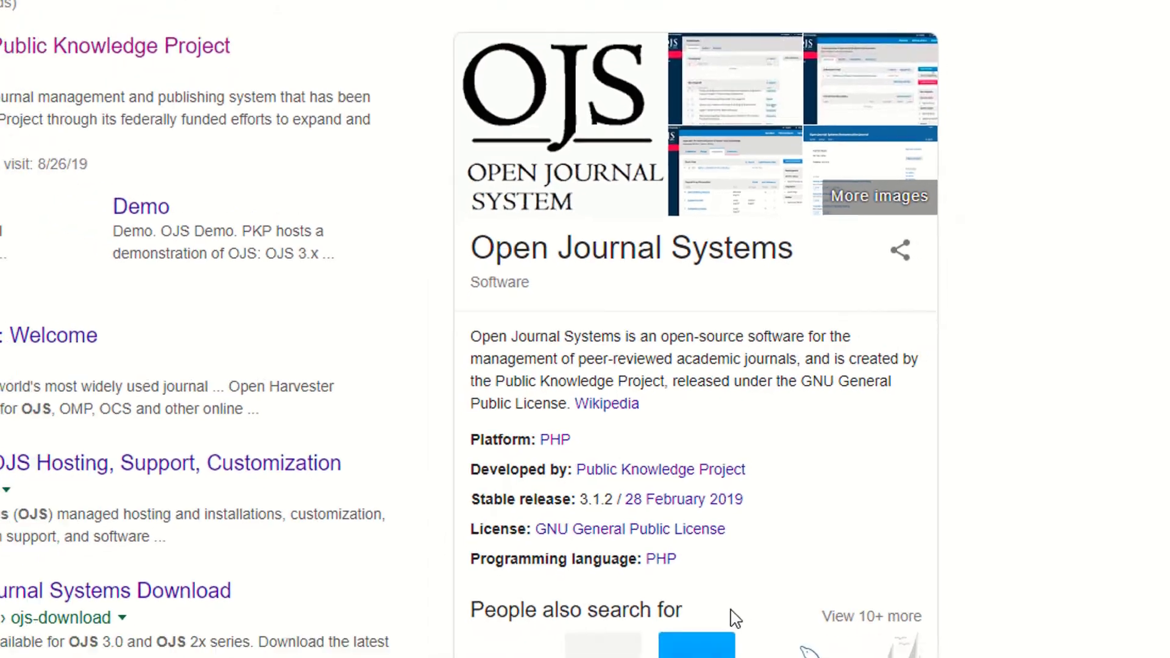
click(606, 404)
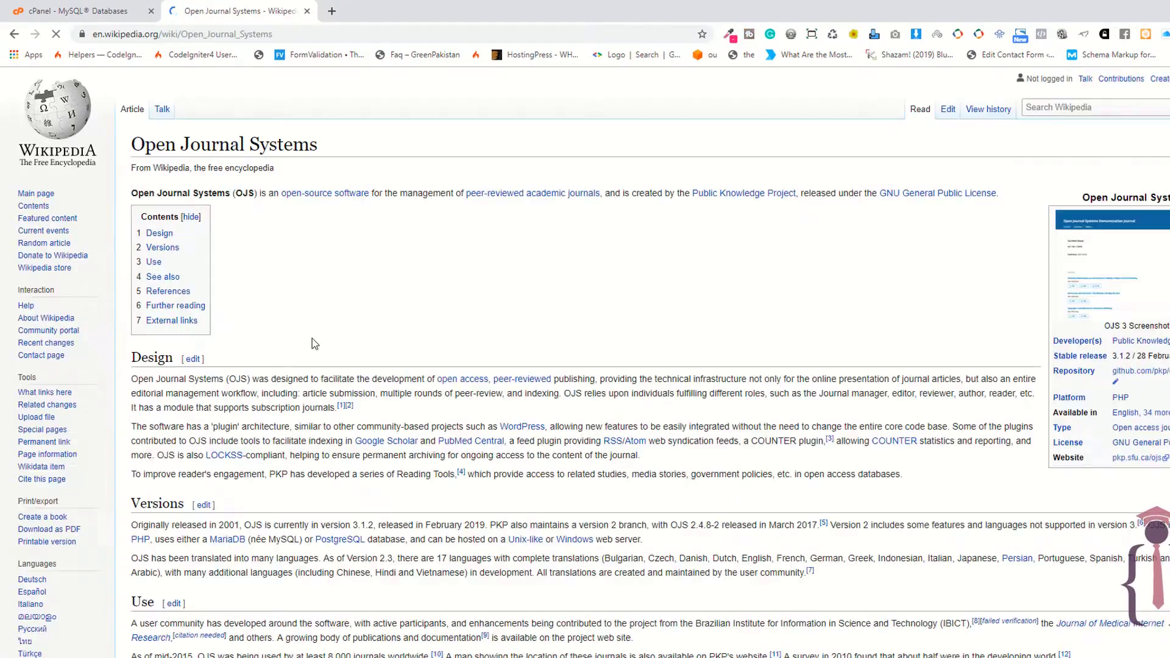
Scroll the Open Journal Systems article and highlight its title
scroll(311, 341, down, 8)
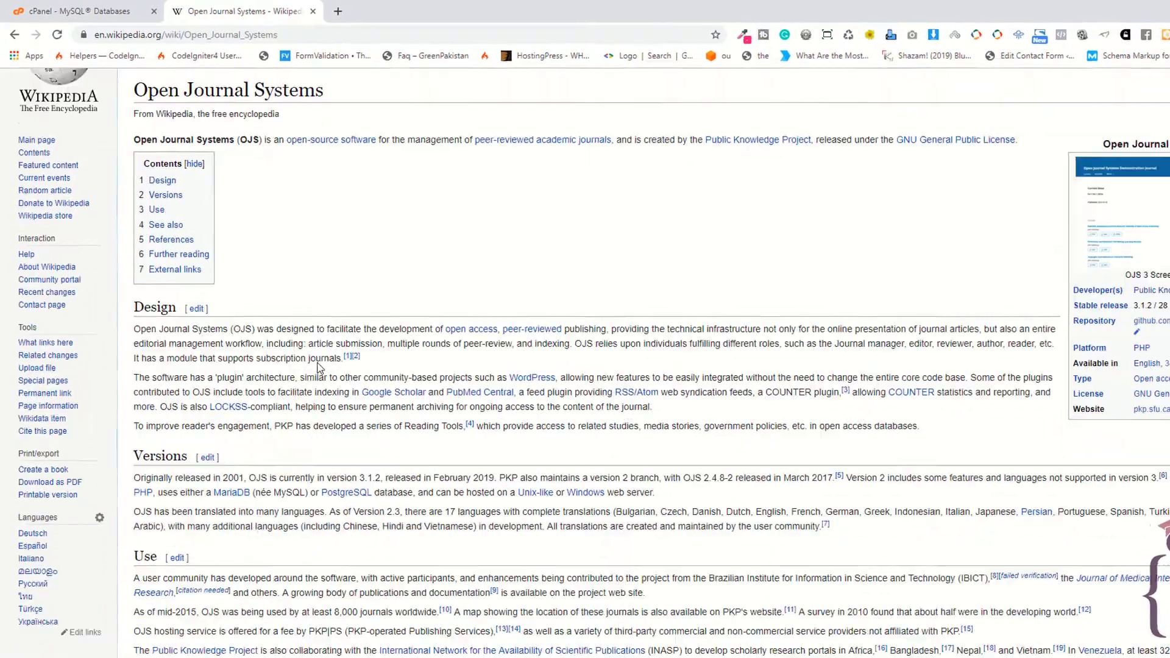
scroll(311, 357, up, 8)
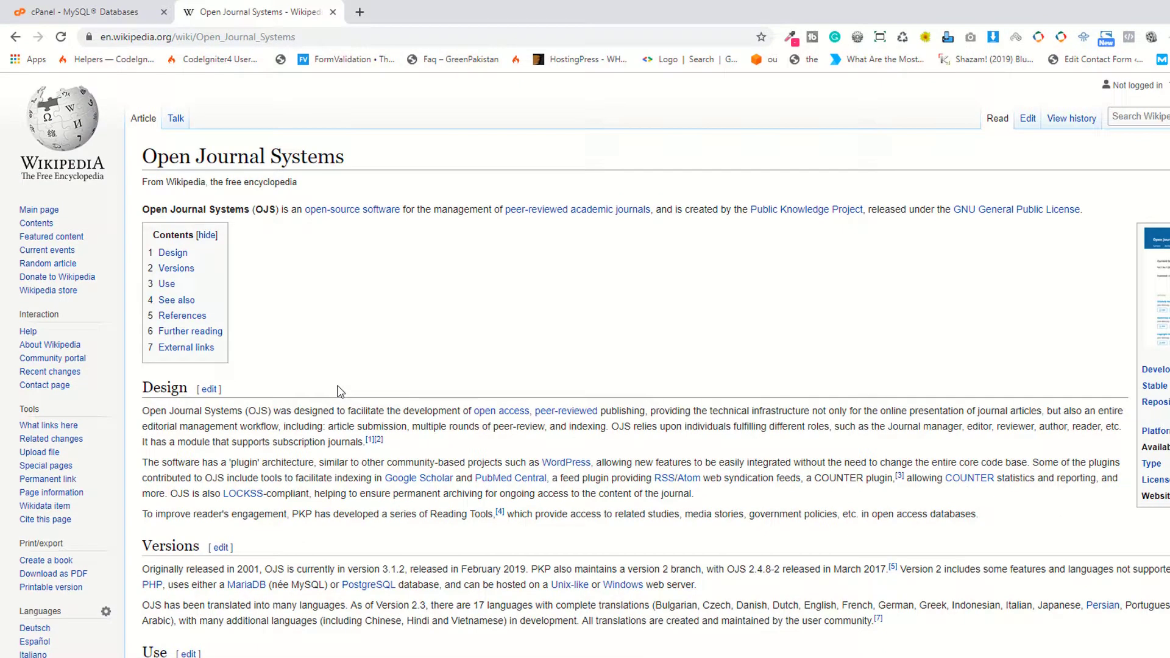
drag(148, 158, 373, 154)
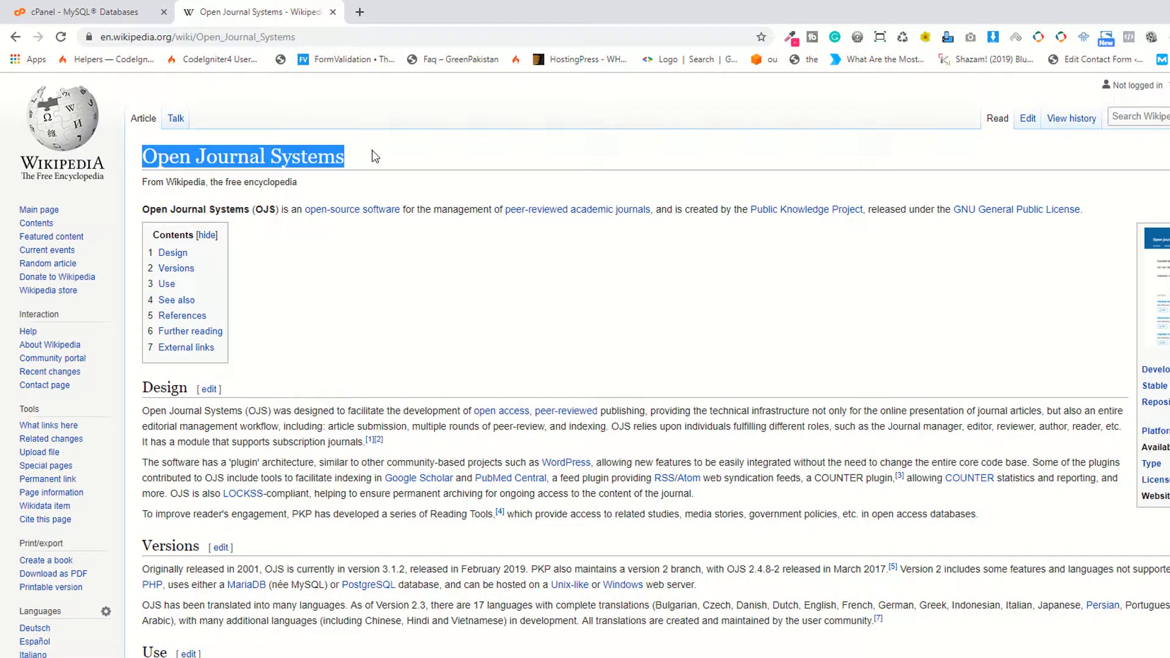
click(374, 156)
drag(141, 157, 343, 157)
click(345, 157)
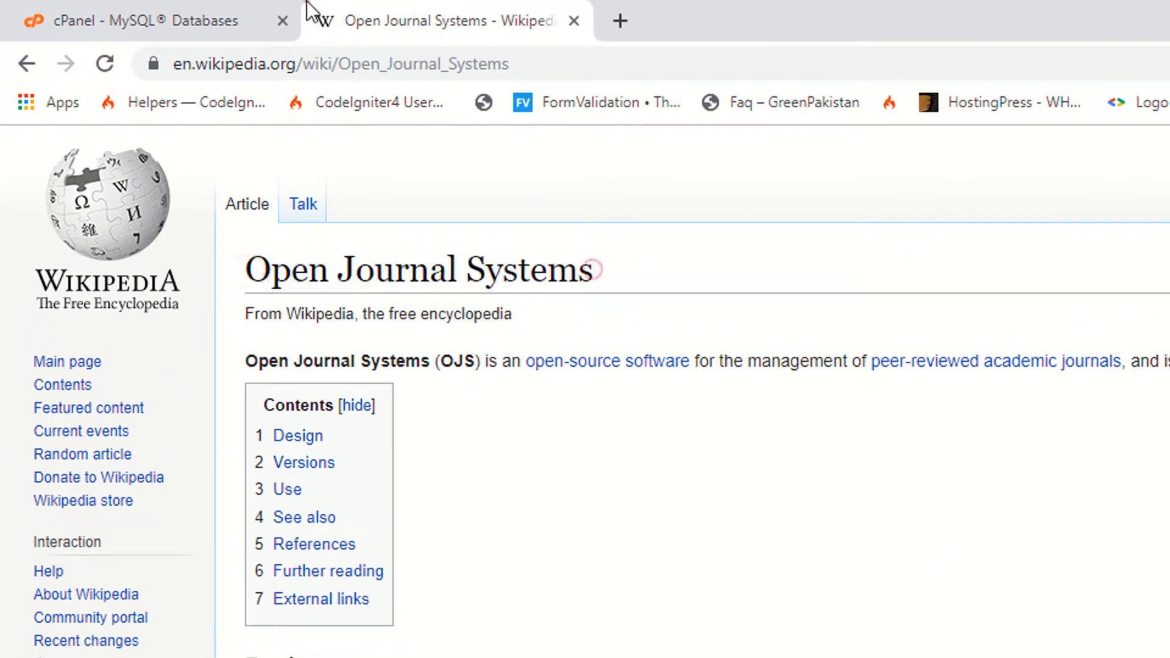
Go to google.com through the address bar
click(254, 67)
text(go)
key(Return)
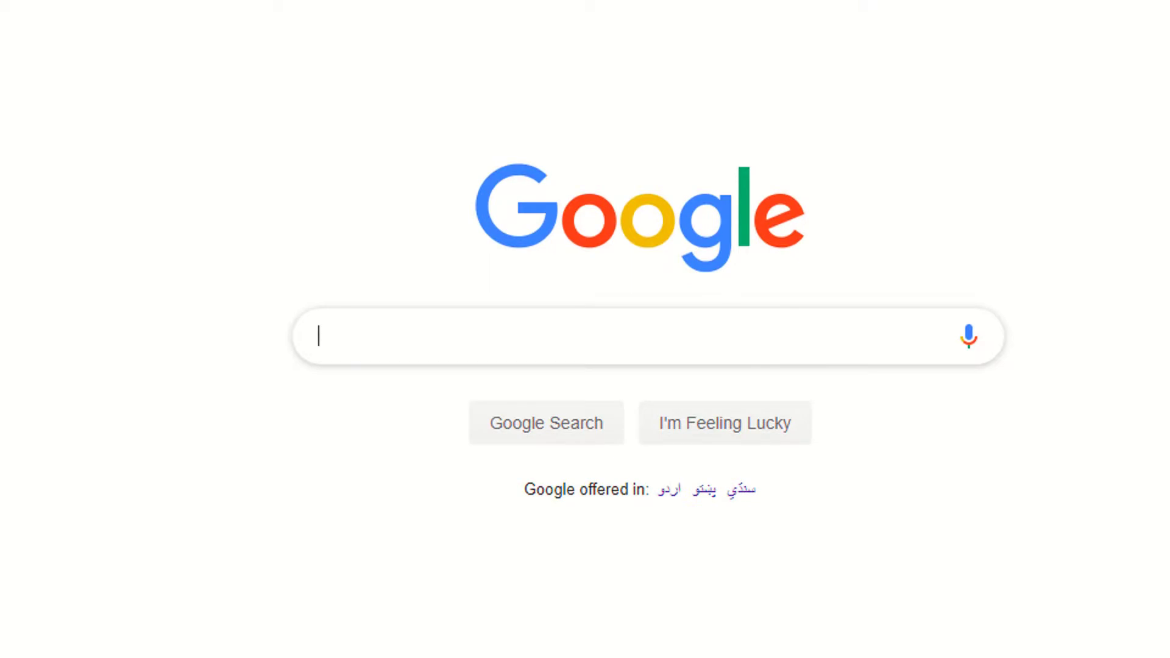
Search Google for 'ojs' and open the 'Open Journal Systems | Public Knowledge Project' result
text(ojs)
key(Return)
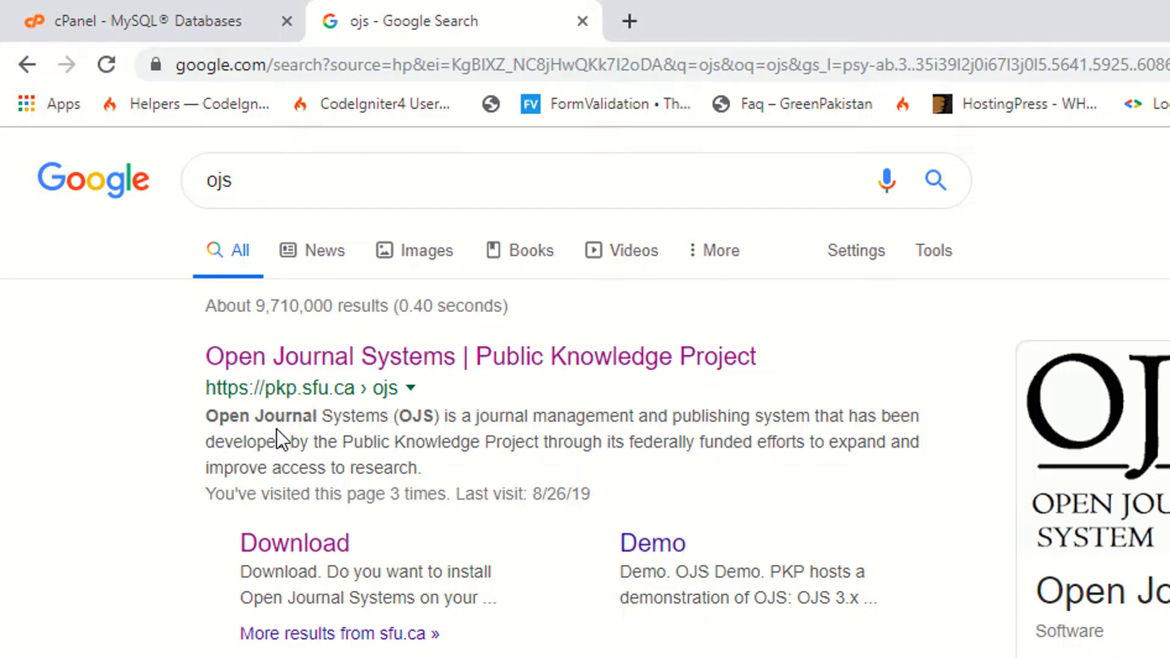
click(482, 363)
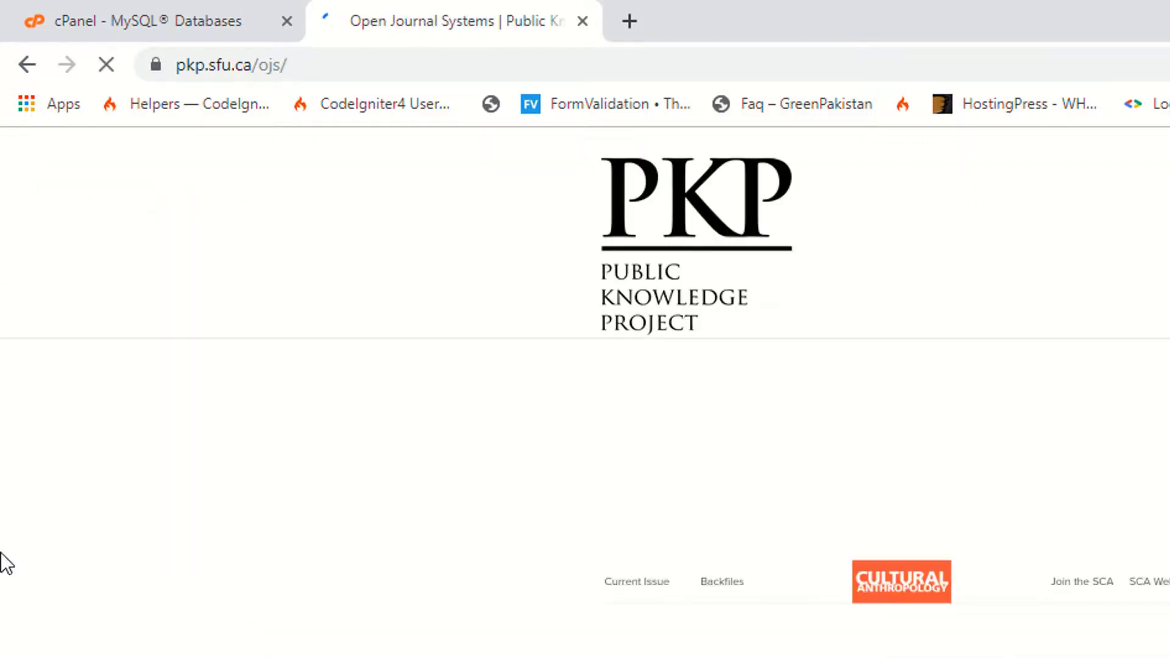
Scroll the OJS page and open its Download page
scroll(676, 605, down, 6)
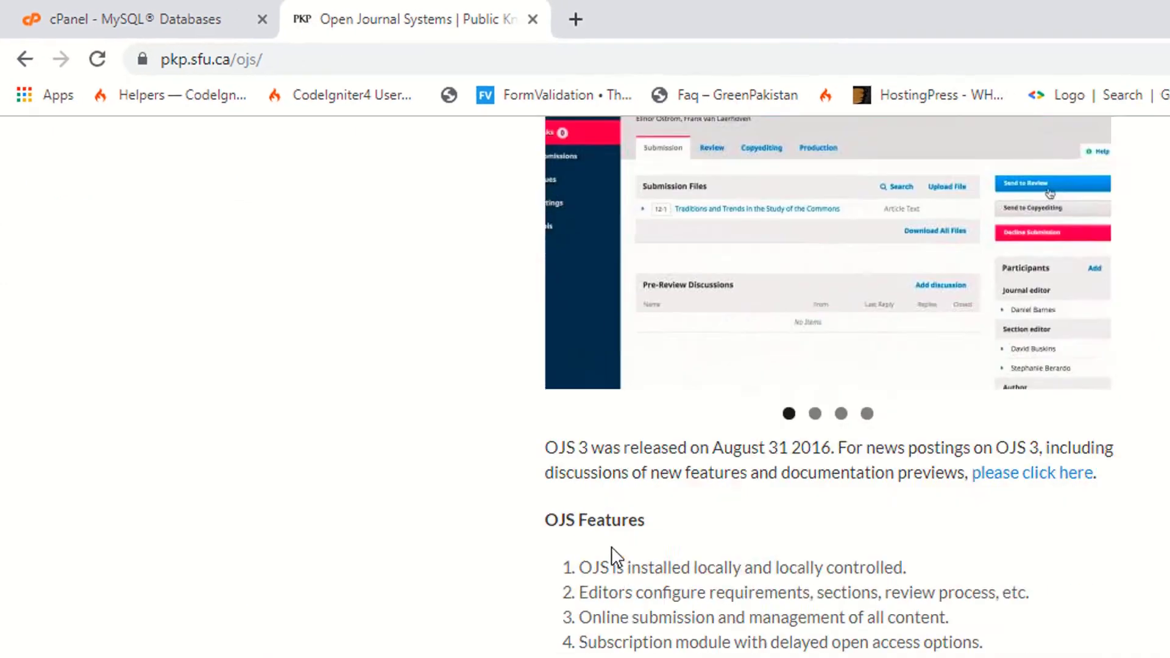
scroll(611, 546, down, 3)
scroll(612, 546, up, 12)
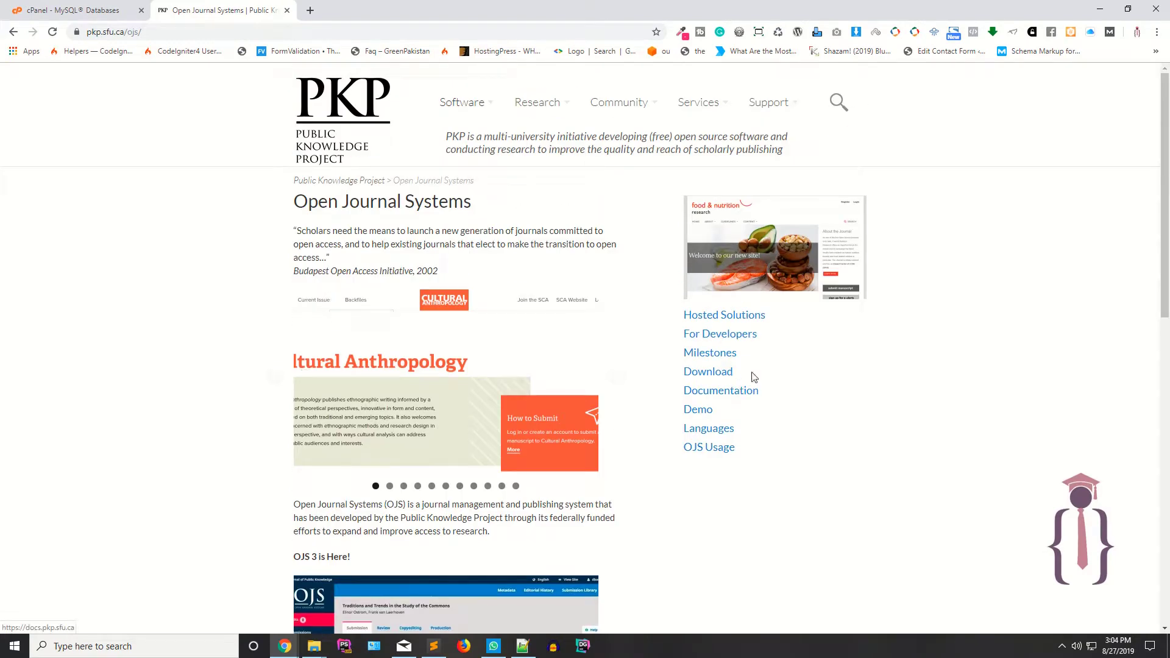
click(707, 375)
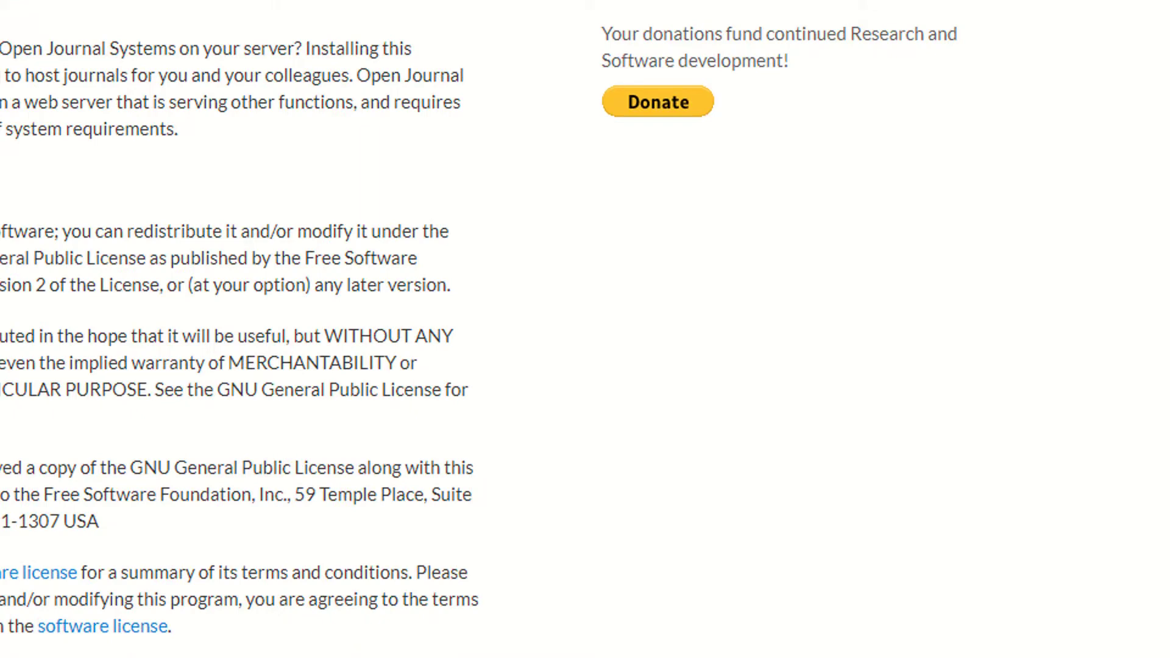
Read through the legal information and Contacting Us text on the download page
drag(99, 201, 161, 217)
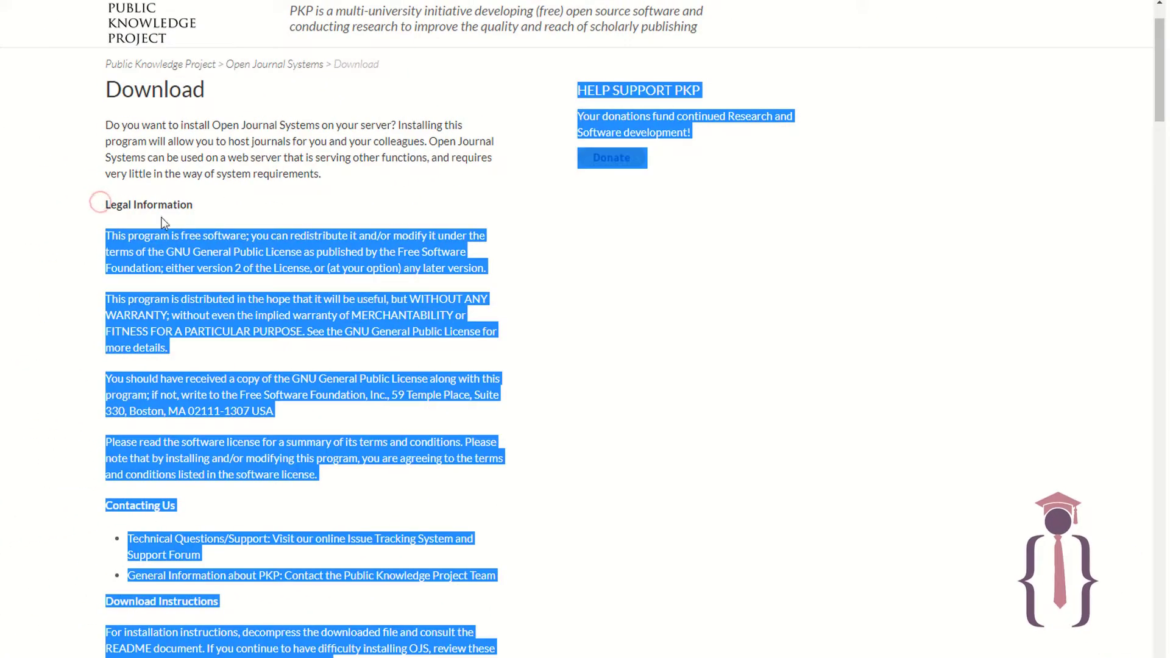
click(161, 217)
scroll(161, 217, down, 7)
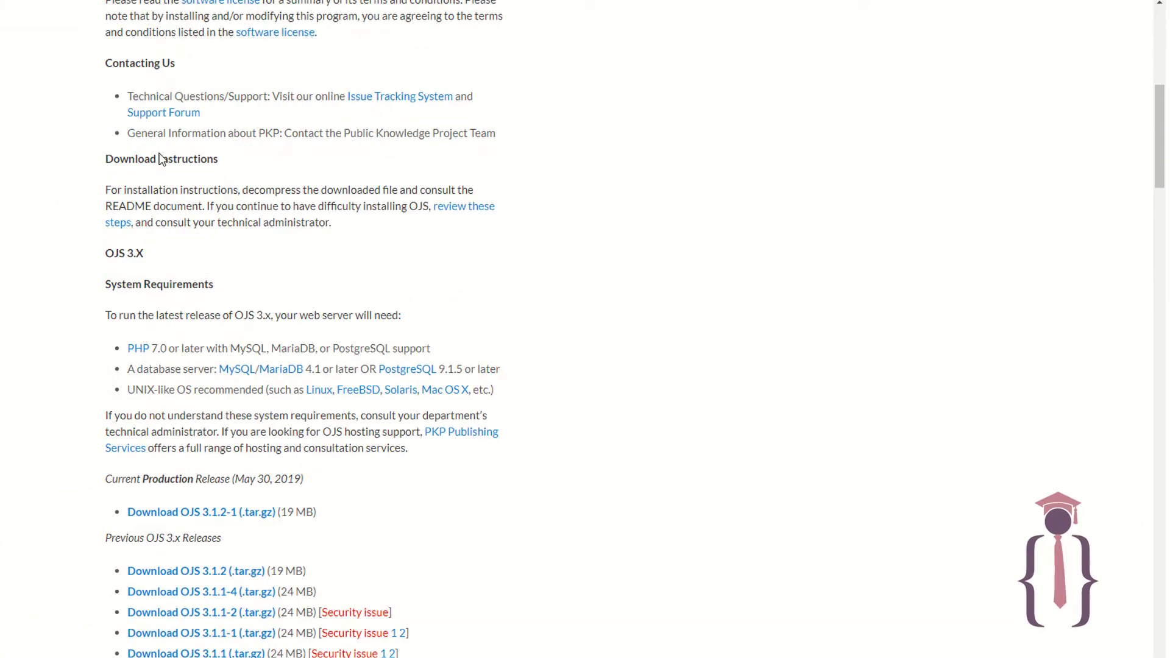
drag(106, 66, 304, 655)
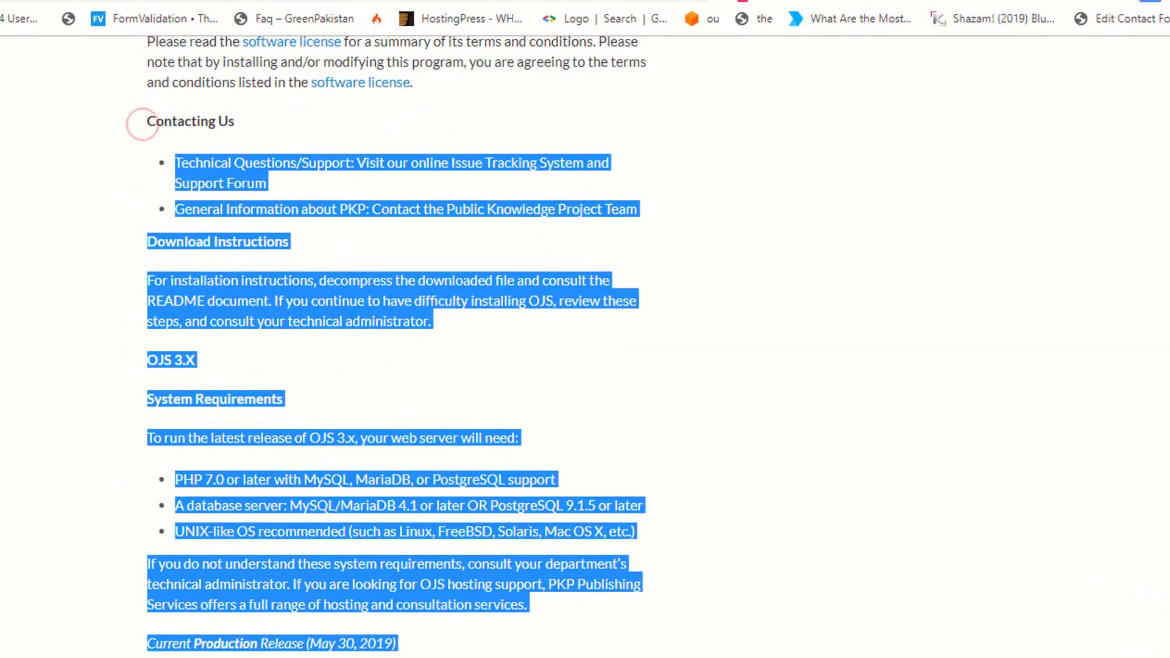
scroll(7, 283, up, 6)
click(8, 284)
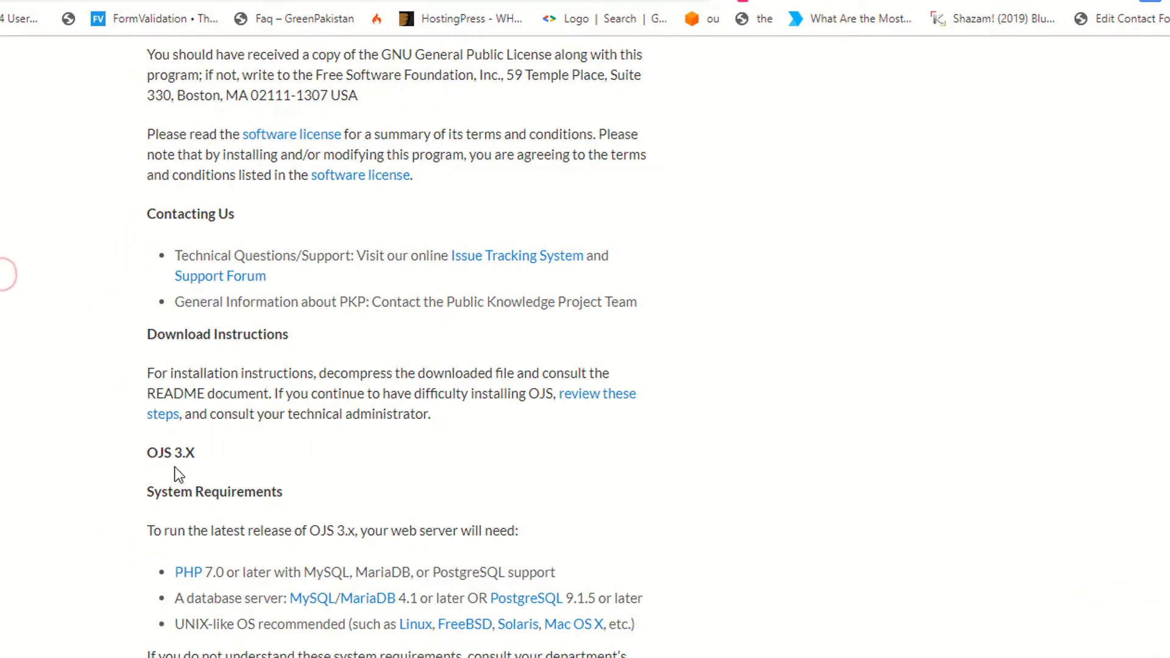
drag(175, 473, 203, 454)
click(150, 459)
Scroll past System Requirements and download OJS 3.1.2-1 (.tar.gz), accepting the duplicate file
scroll(88, 481, down, 3)
drag(151, 307, 309, 302)
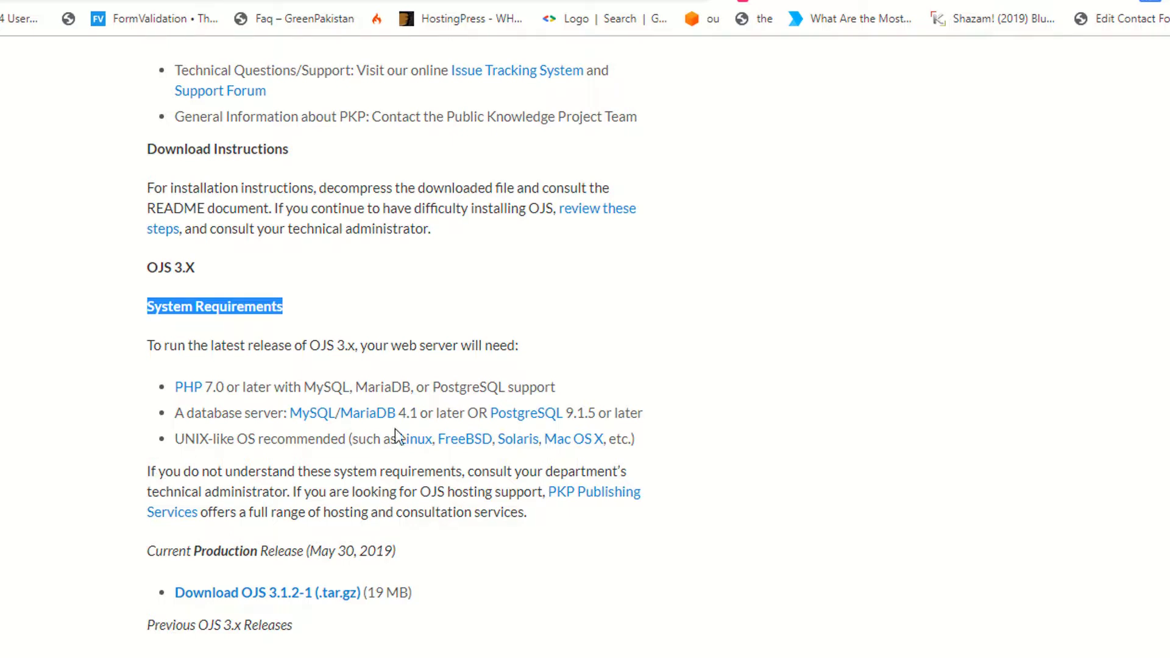
scroll(74, 462, down, 2)
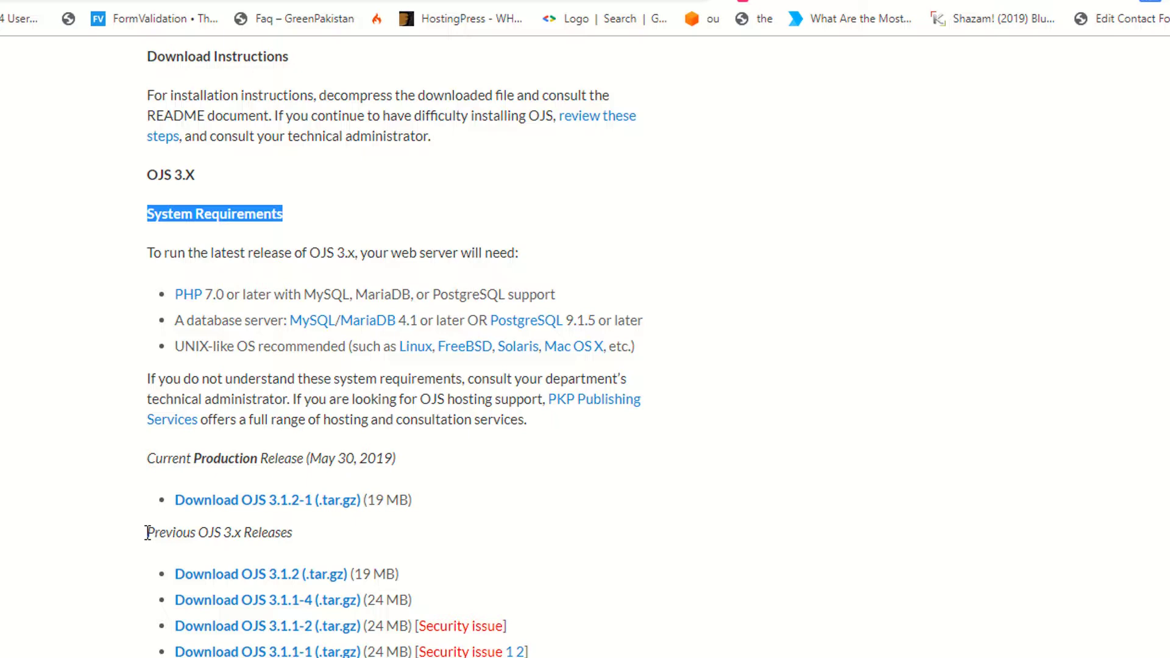
drag(126, 458, 390, 463)
click(512, 450)
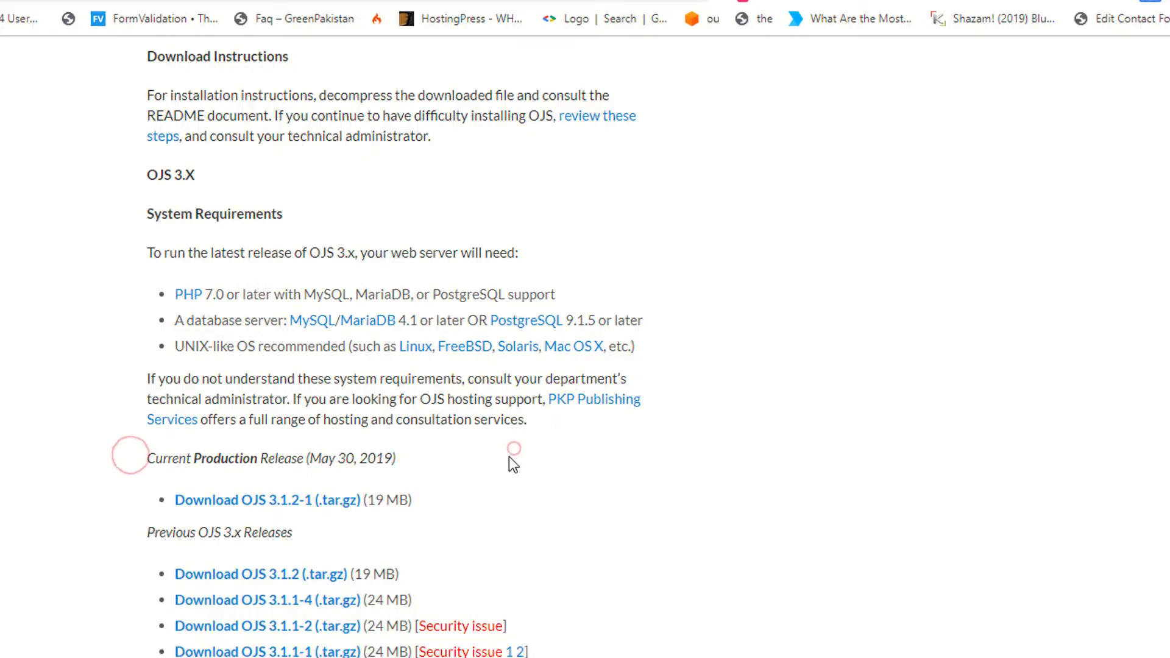
click(273, 504)
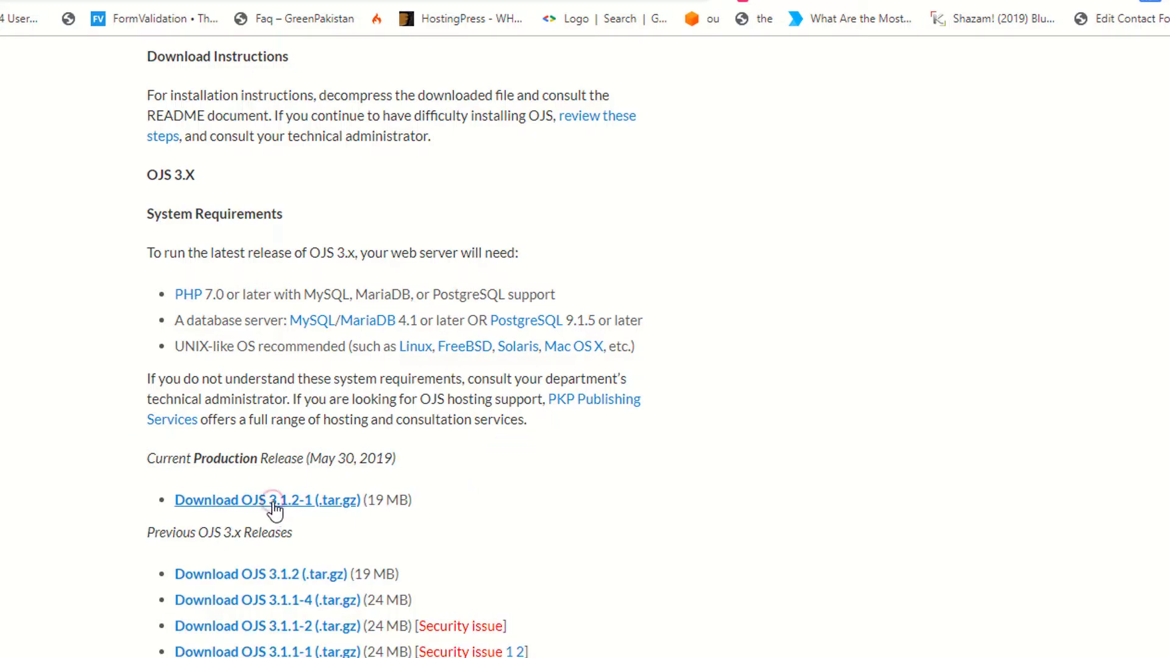
click(546, 504)
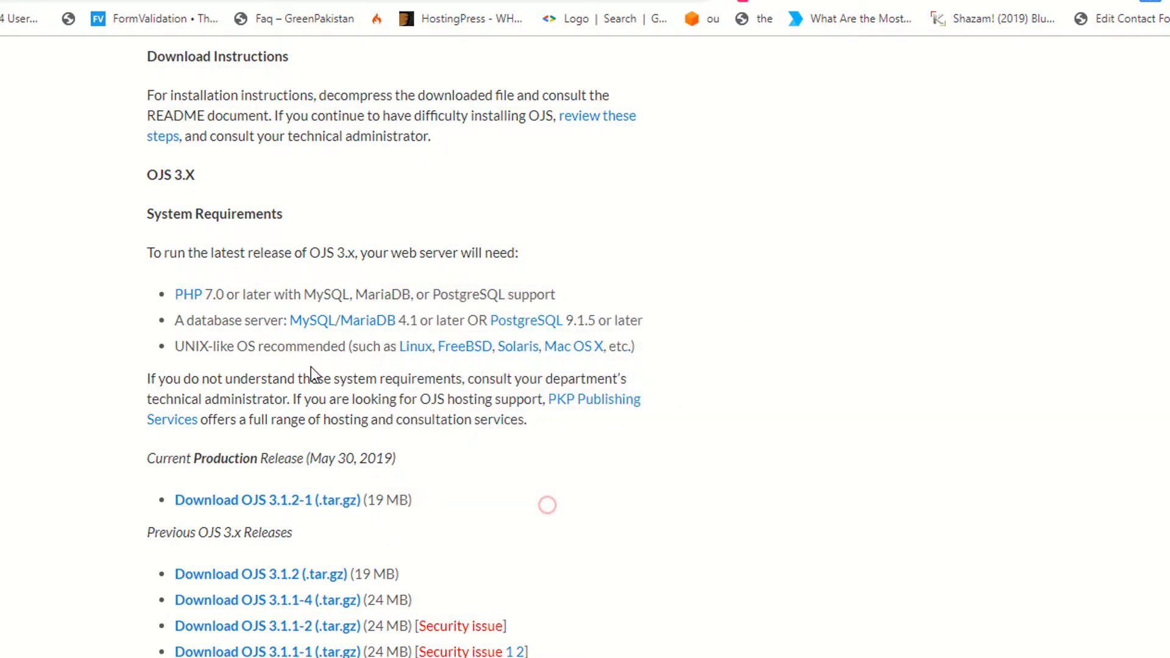
Download the 19.5 MB OJS archive in IDM, show its folder, then return to cPanel
click(581, 500)
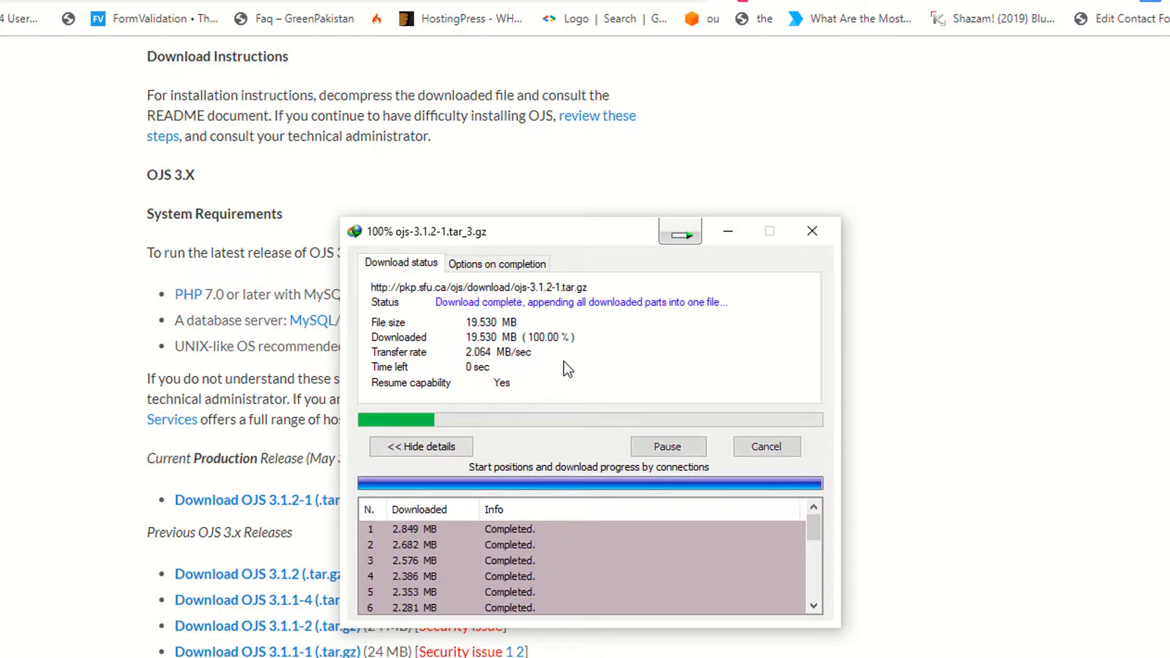
click(647, 490)
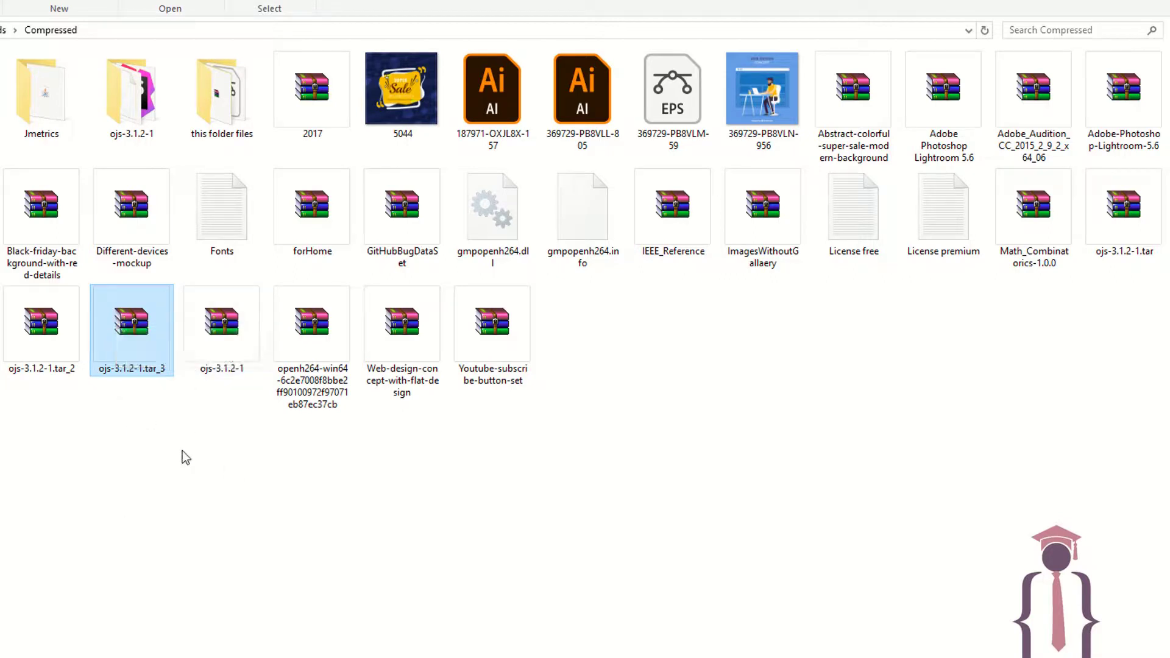
mouse_move(285, 645)
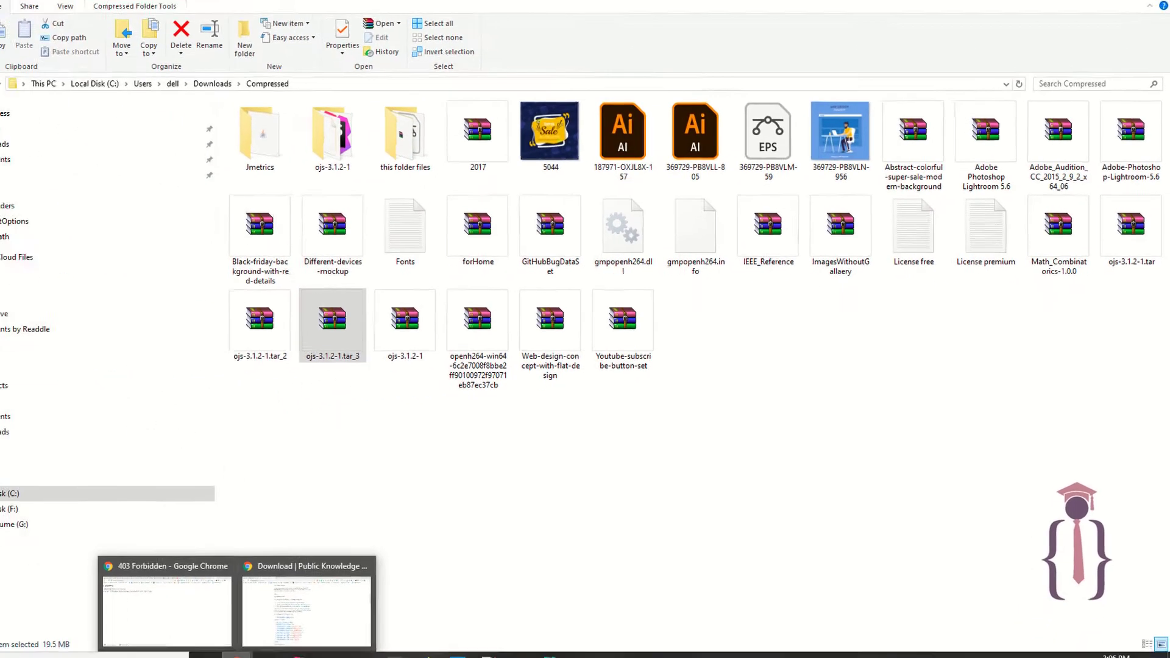
click(343, 601)
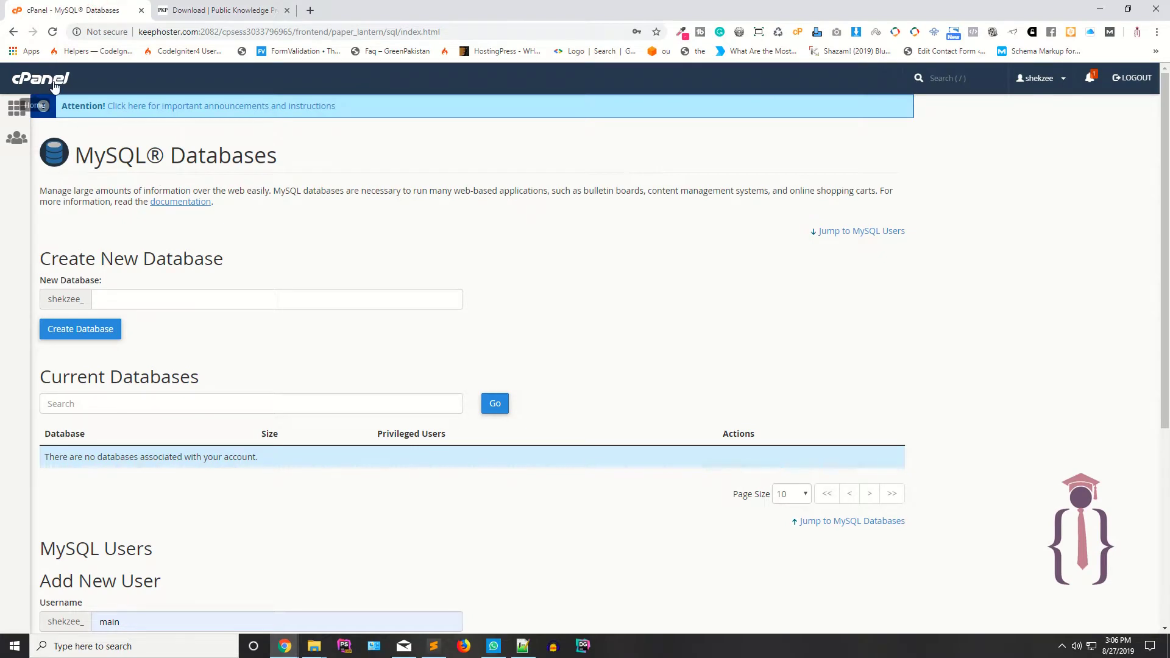
Load shekzee.com in a new tab beside cPanel, showing 403 Forbidden
click(17, 108)
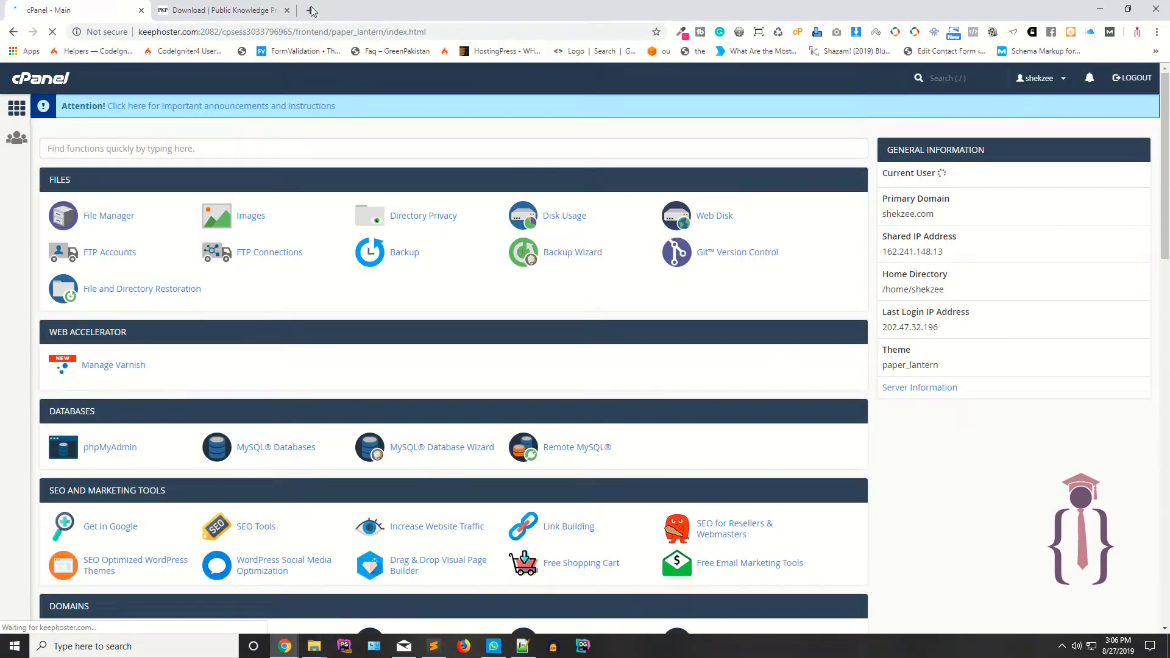
key(ctrl+t)
text(shekzee.com)
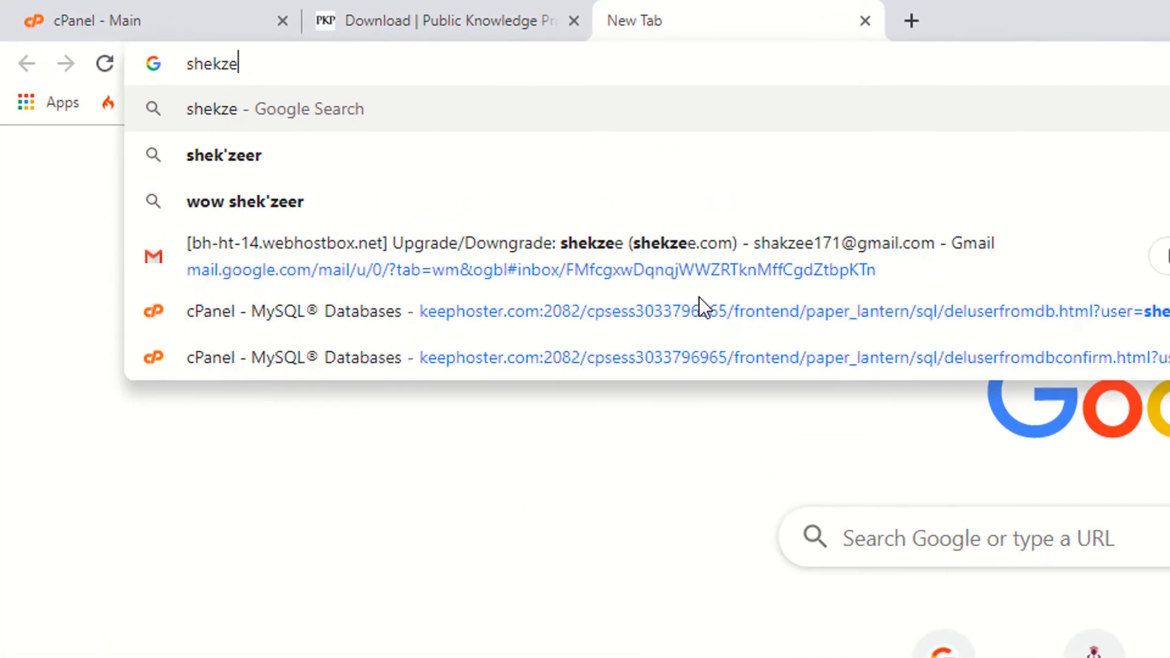
key(Return)
drag(734, 18, 420, 5)
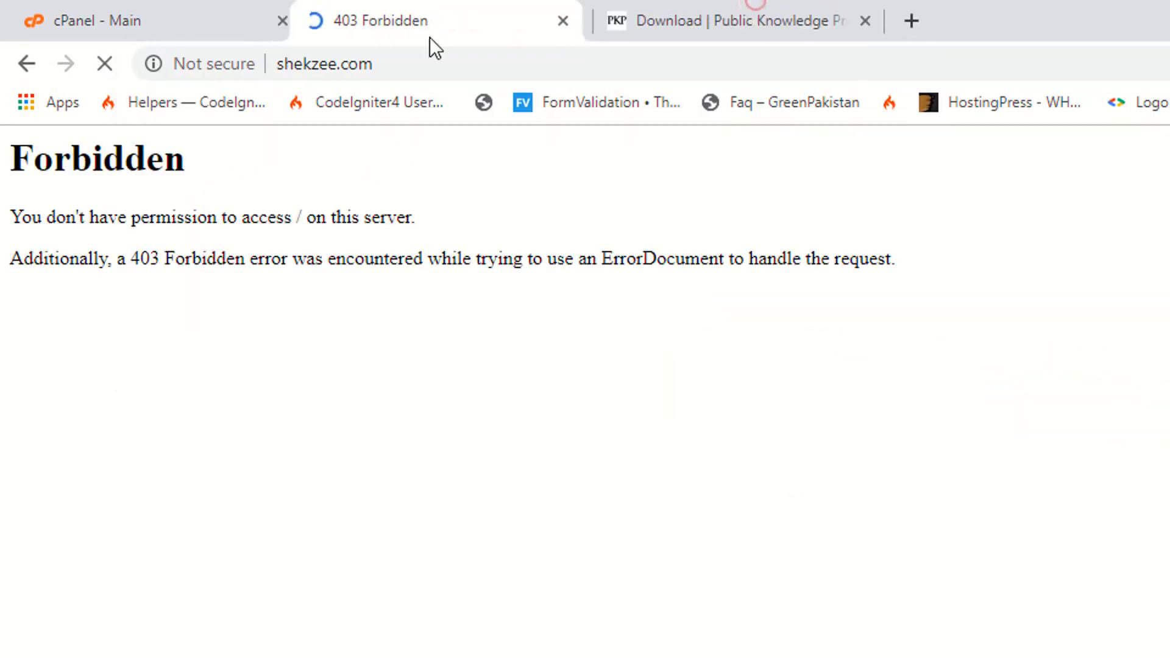
Compare the two tabs, then open File Manager from the cPanel dashboard
click(269, 9)
click(405, 13)
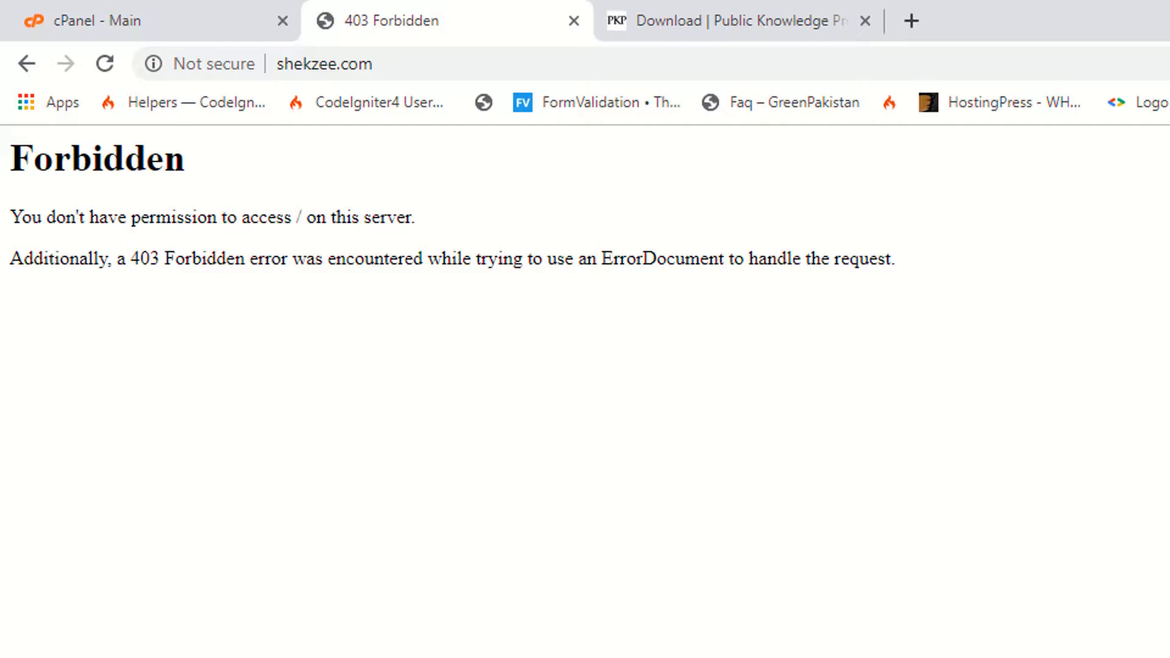
click(138, 12)
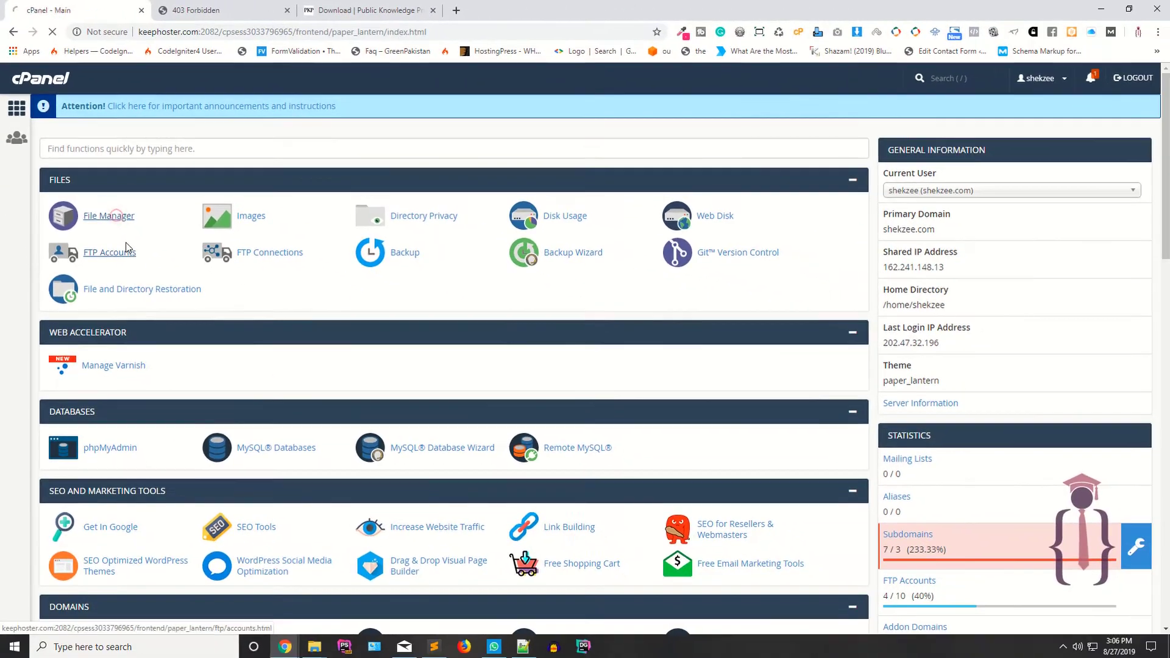
click(231, 430)
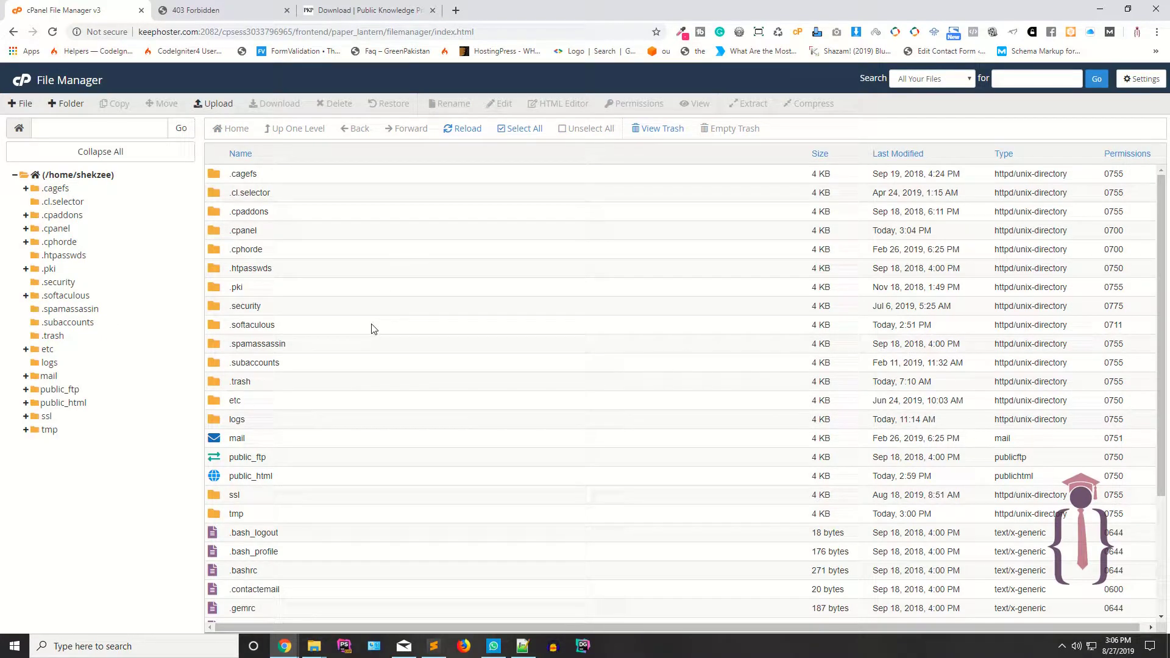
click(456, 10)
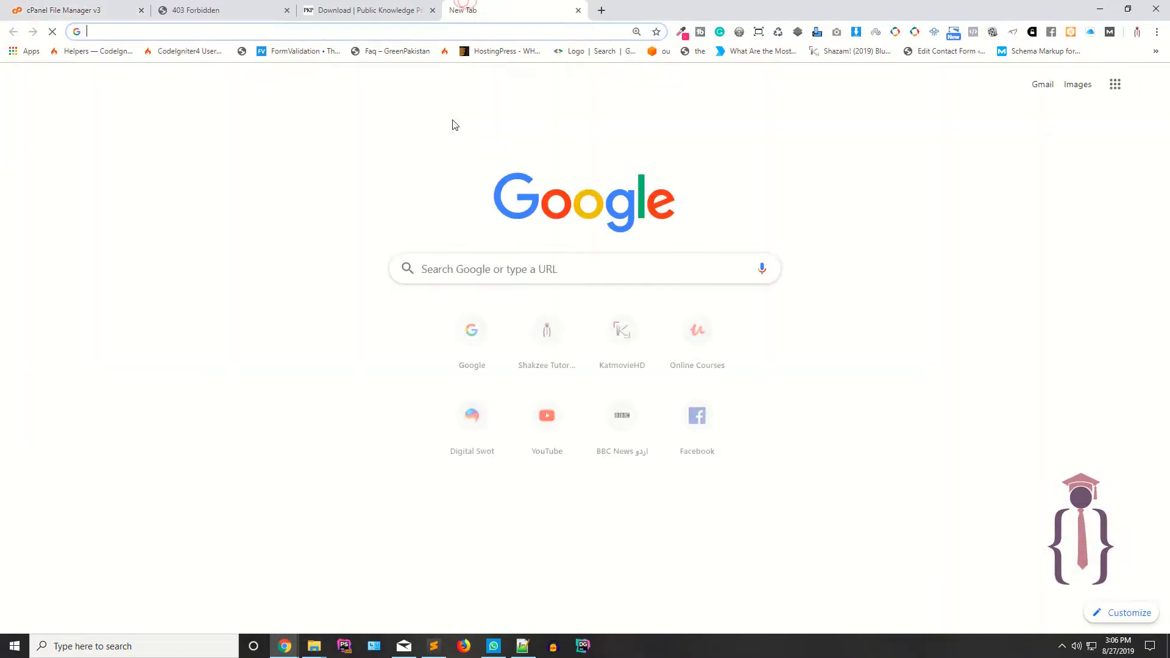
text(shakzee.com)
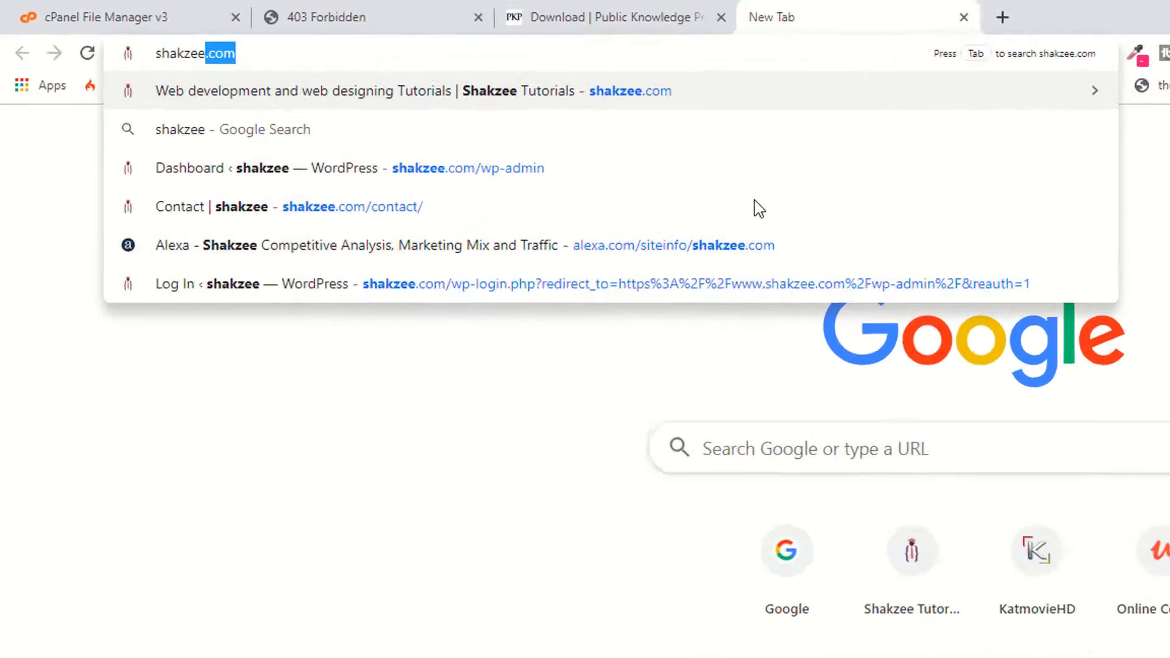
key(Return)
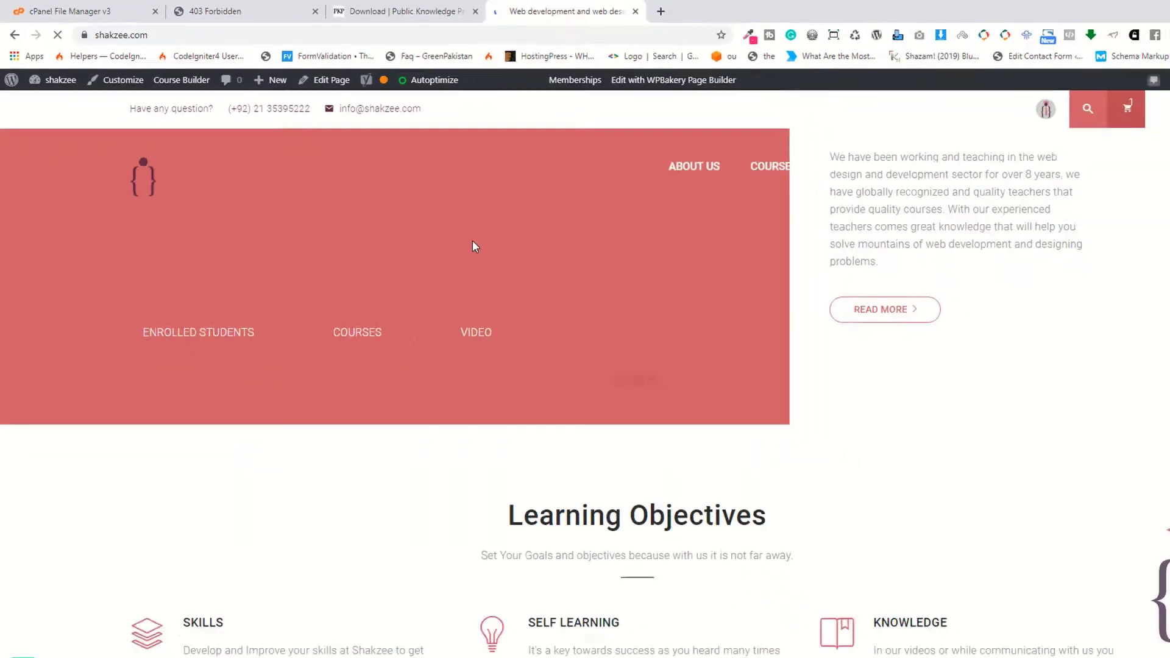
scroll(862, 481, down, 15)
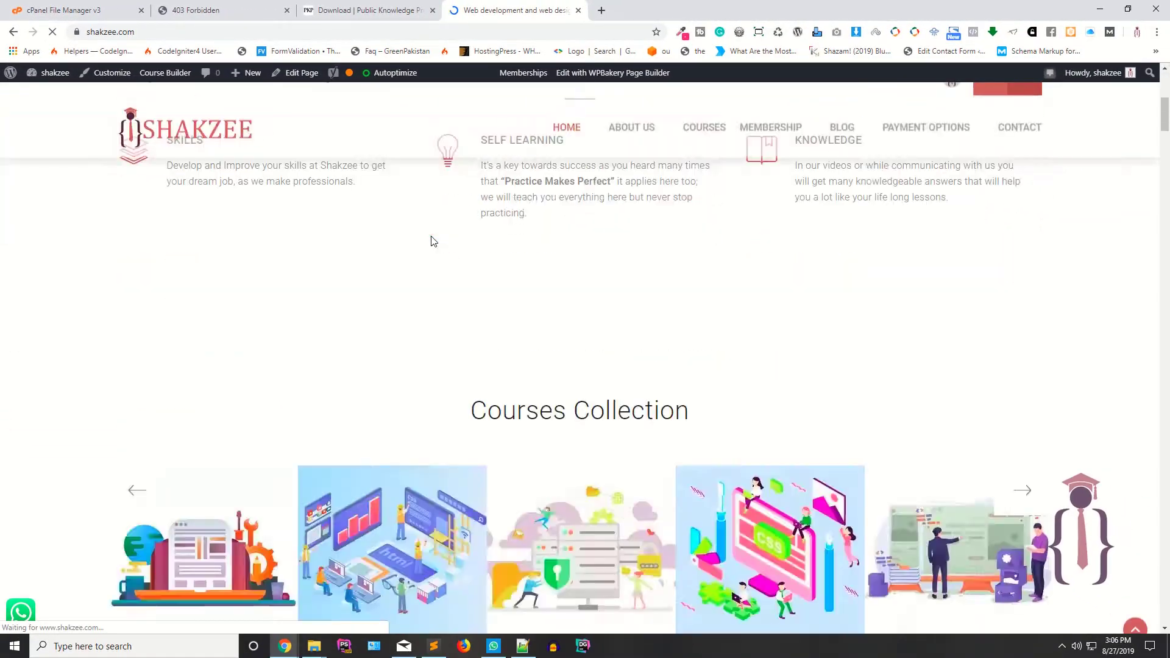
scroll(431, 240, down, 20)
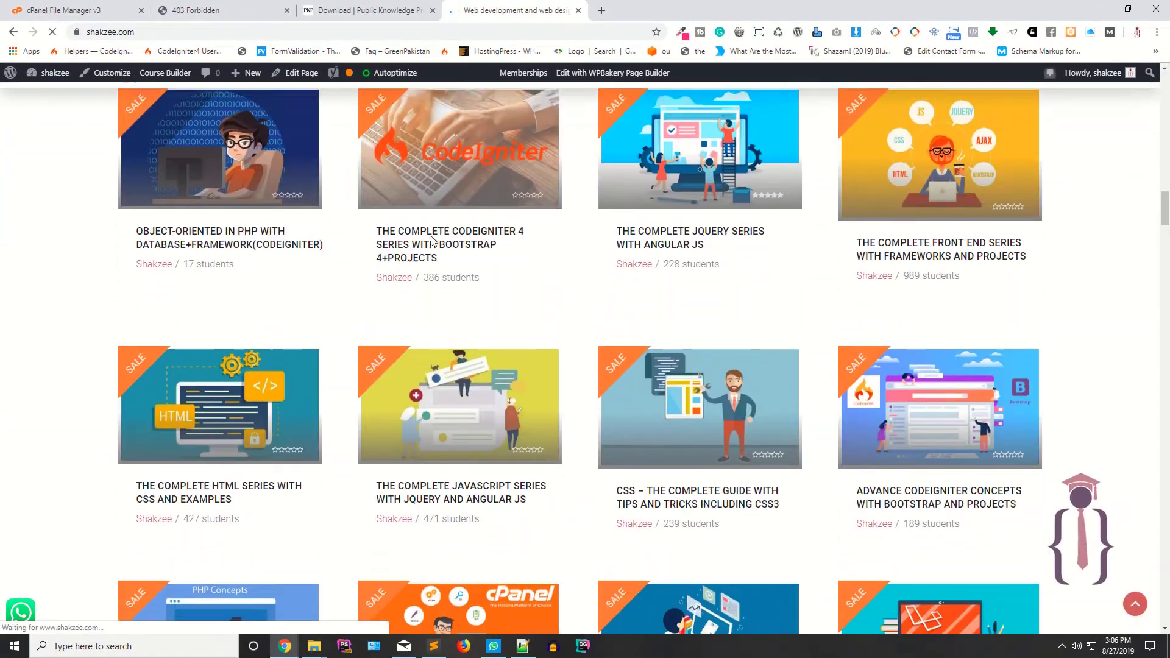
scroll(994, 154, up, 2)
scroll(888, 280, up, 5)
scroll(694, 285, down, 10)
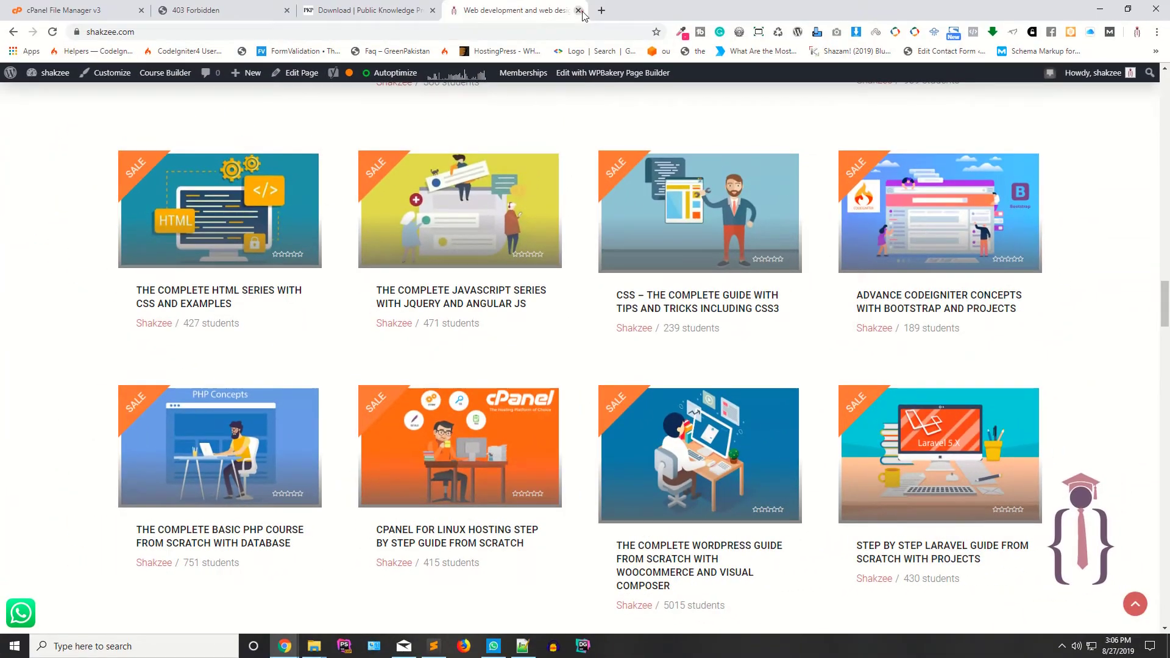
click(582, 10)
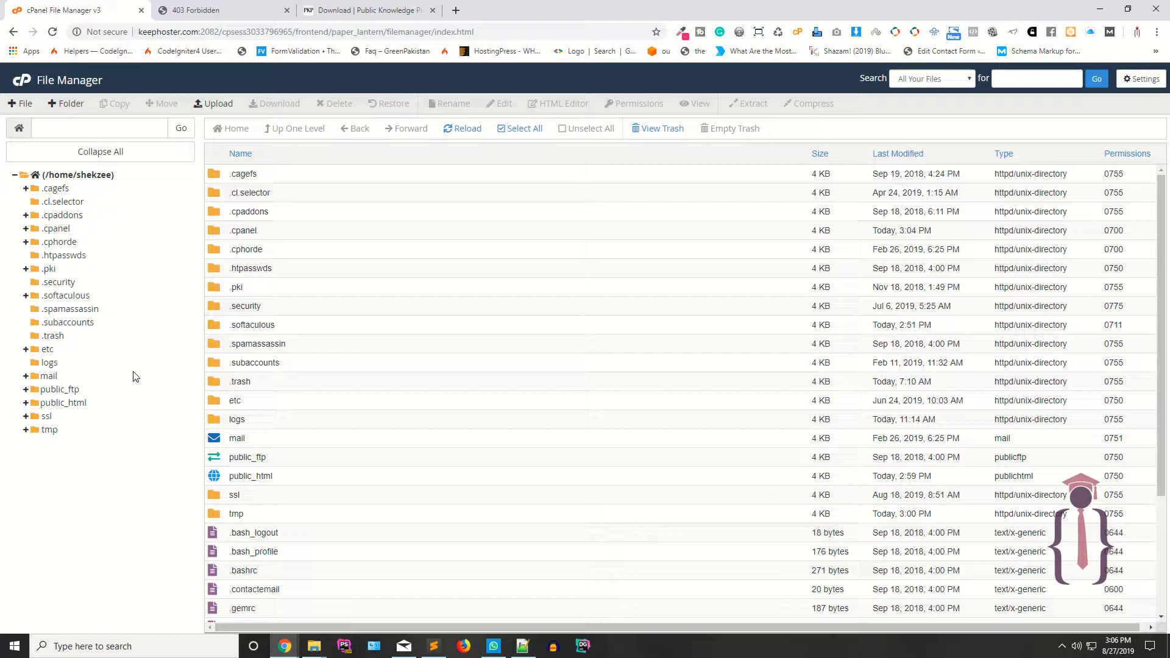
Open public_html and permanently delete ojs-3.1.2-1.zip, skipping the trash
click(217, 476)
double_click(377, 389)
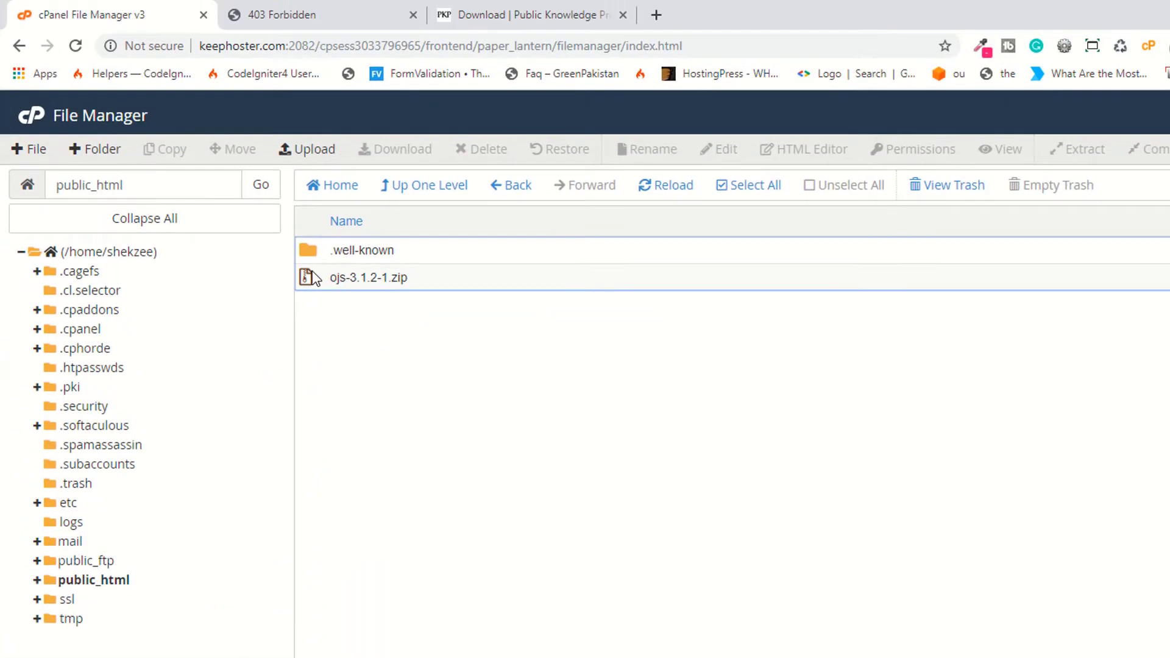
right_click(345, 1)
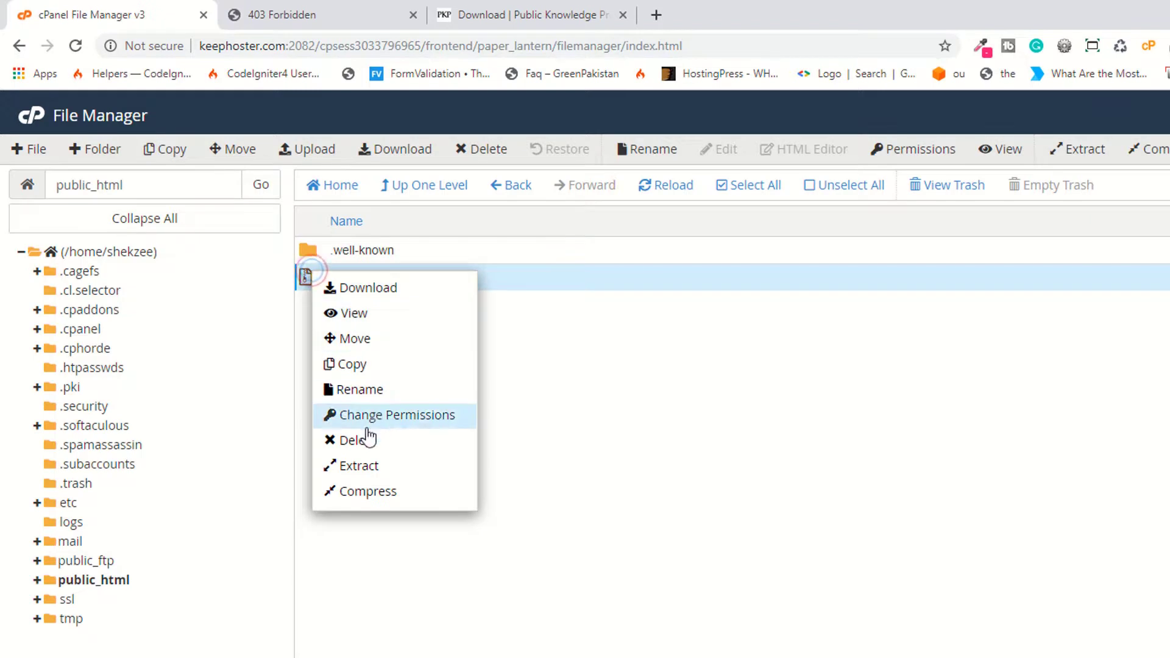
click(360, 441)
click(697, 510)
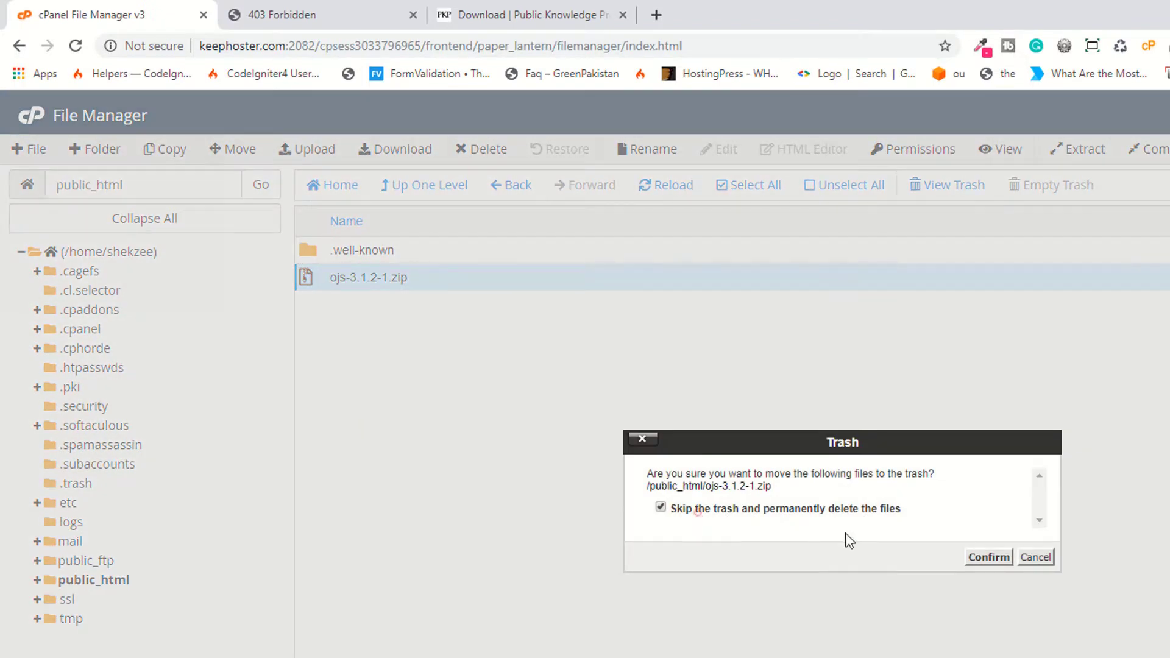
click(981, 557)
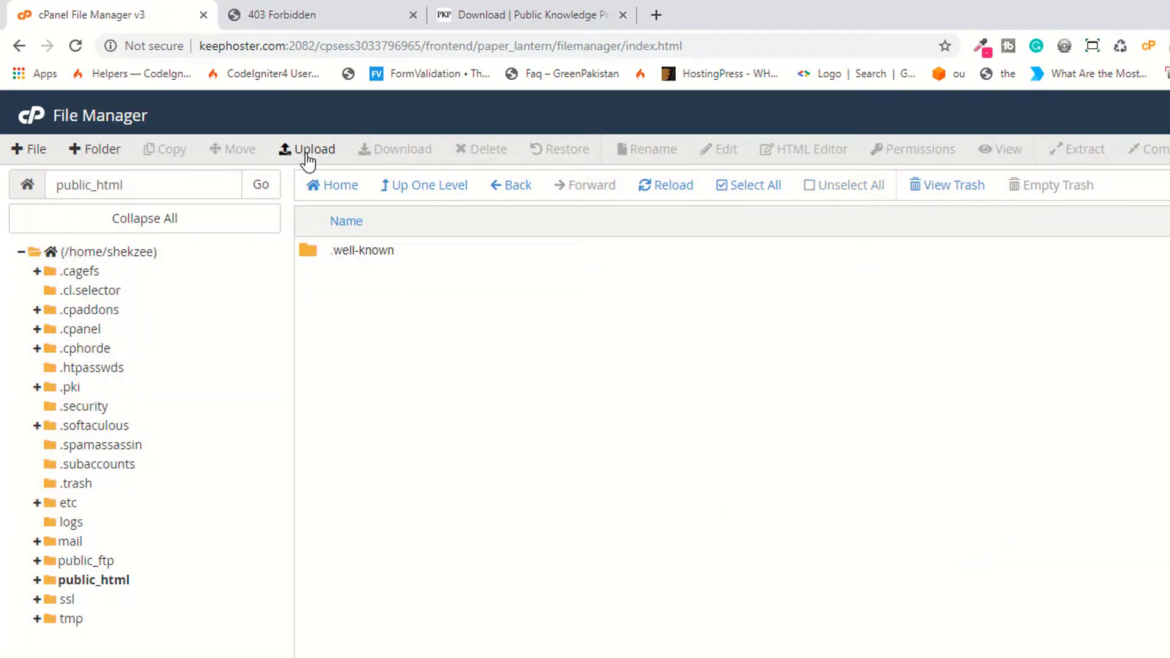
Open the public_html upload page and drag the ojs-3.1.2-1 archive there from Explorer
click(309, 158)
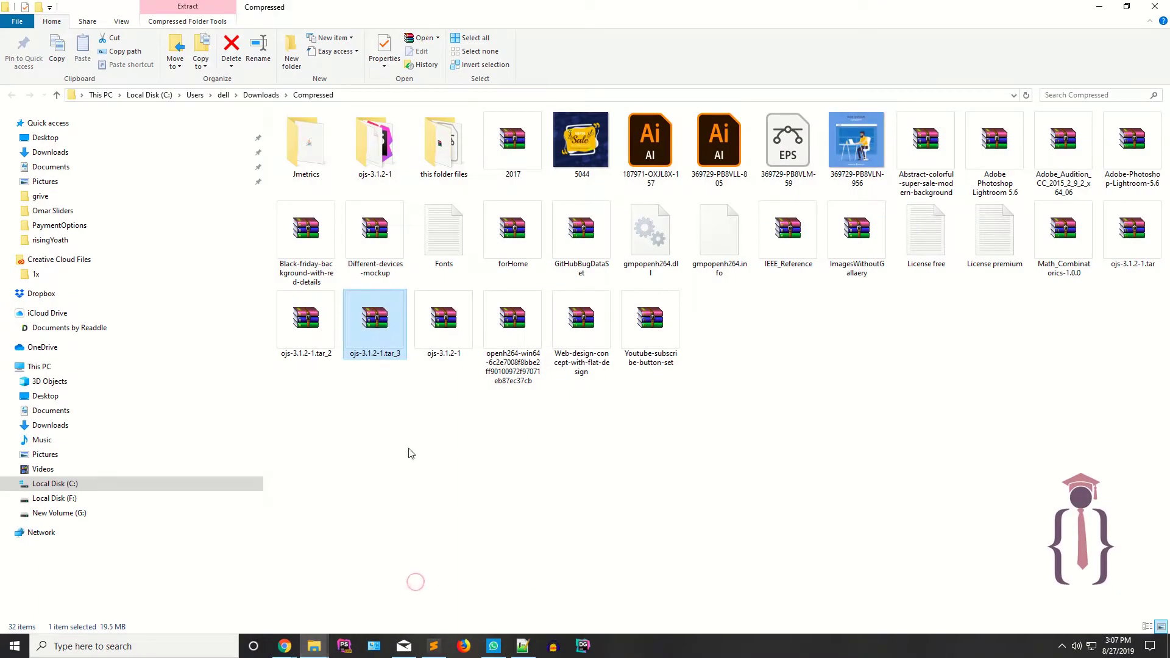
click(415, 452)
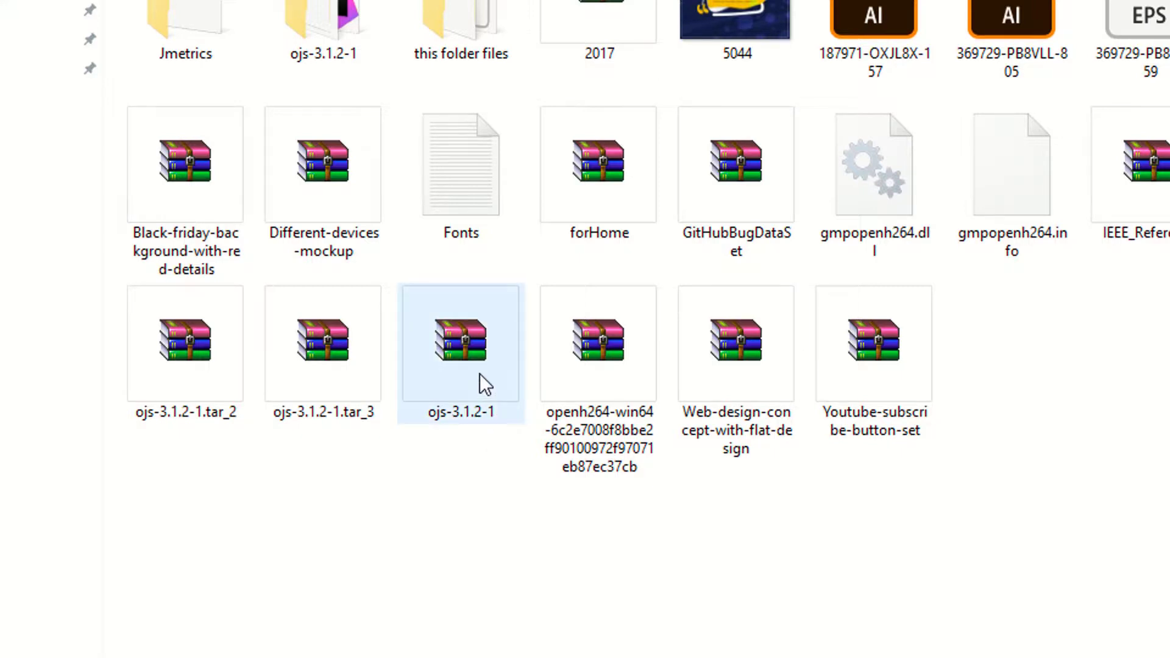
click(469, 323)
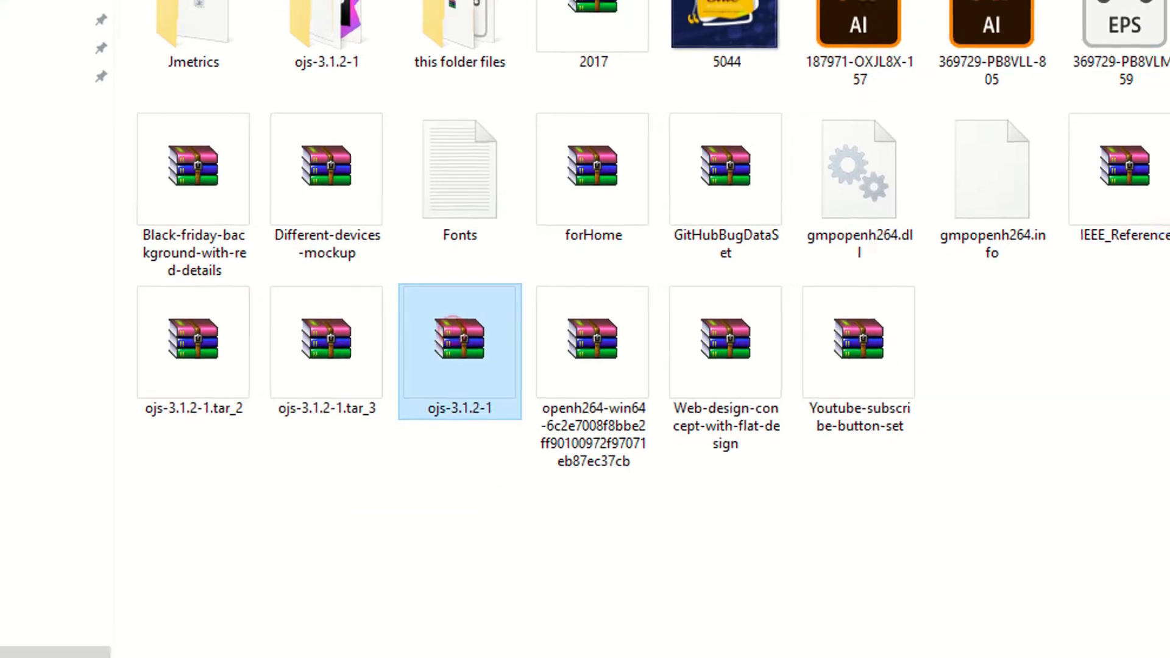
mouse_move(289, 648)
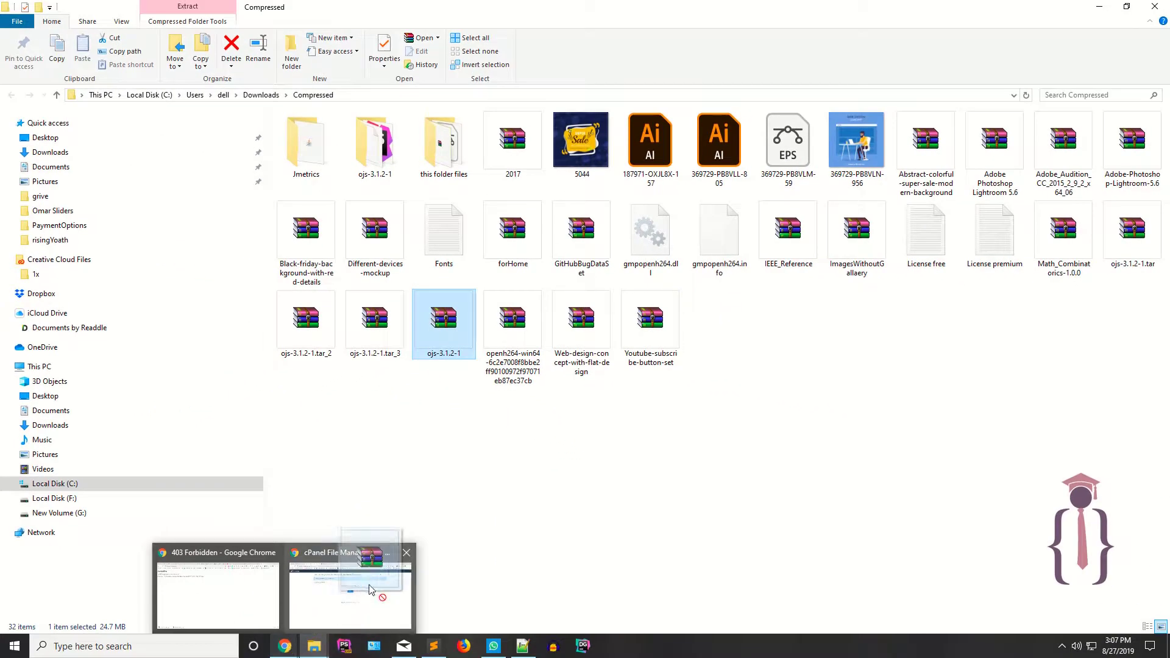
drag(370, 589, 554, 293)
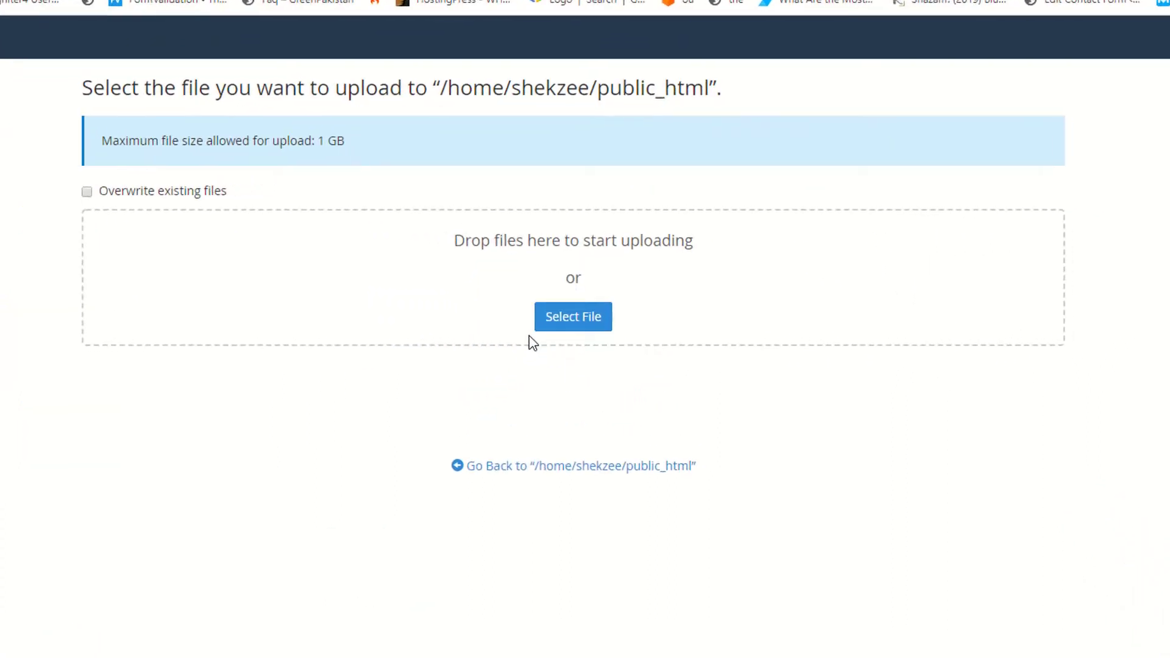
Drop ojs-3.1.2-1.zip on the upload zone, finish the 24.75 MB upload, and select it in public_html
drag(533, 343, 531, 345)
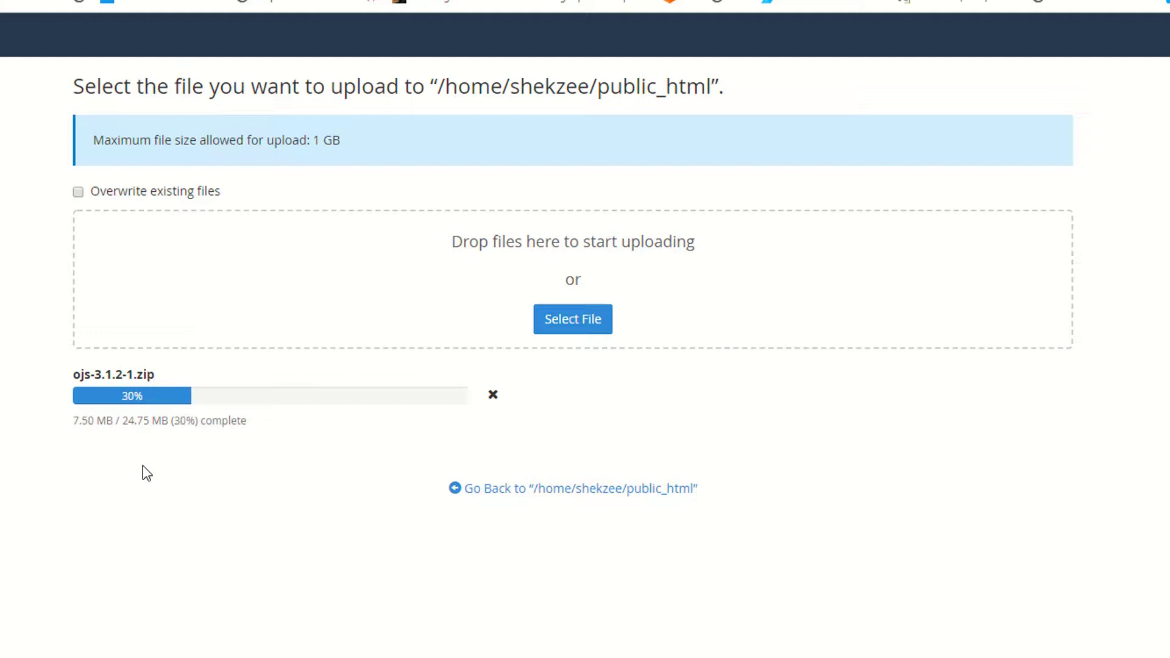
drag(122, 420, 138, 420)
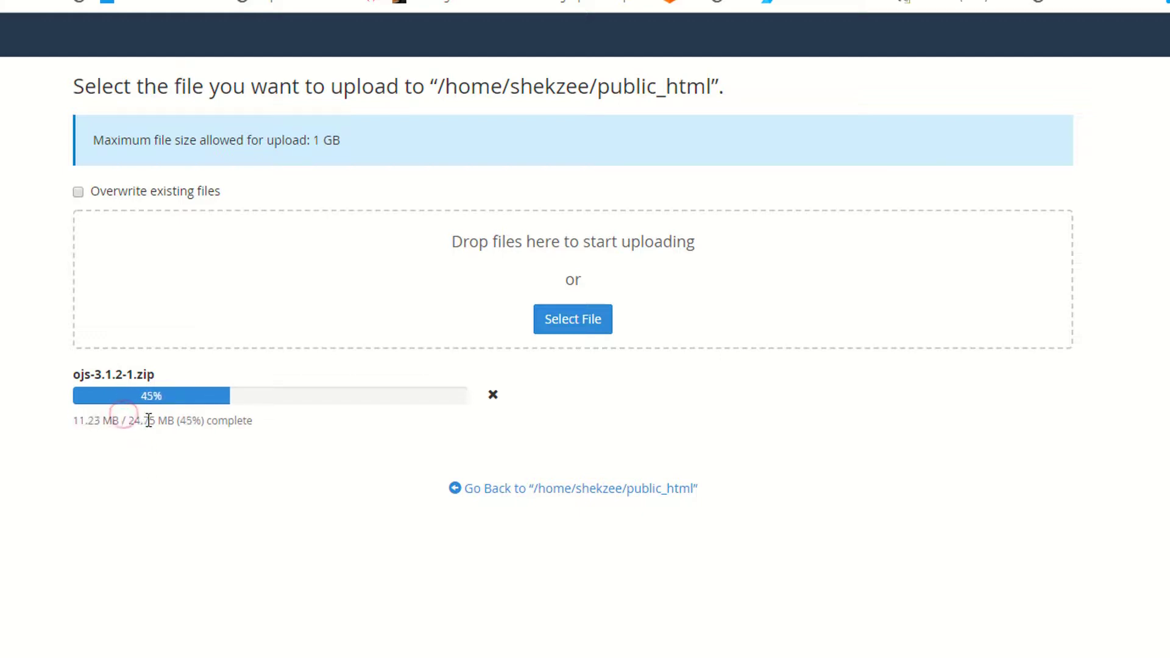
click(148, 437)
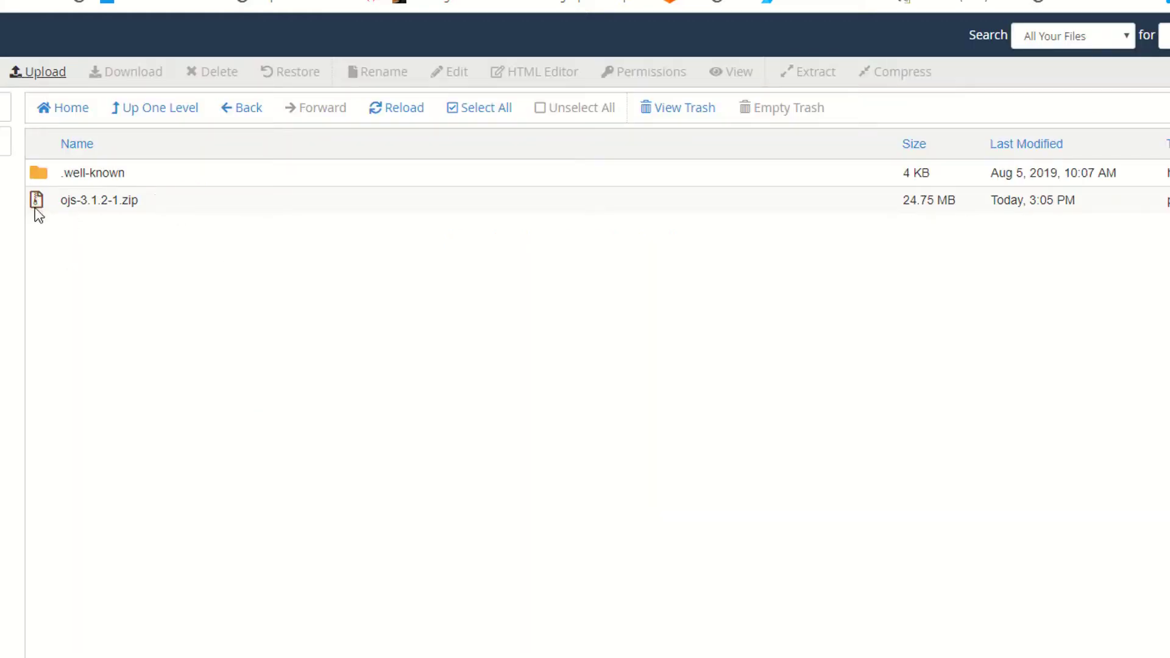
click(35, 209)
Extract ojs-3.1.2-1.zip into public_html and refresh the listing
right_click(39, 192)
click(79, 384)
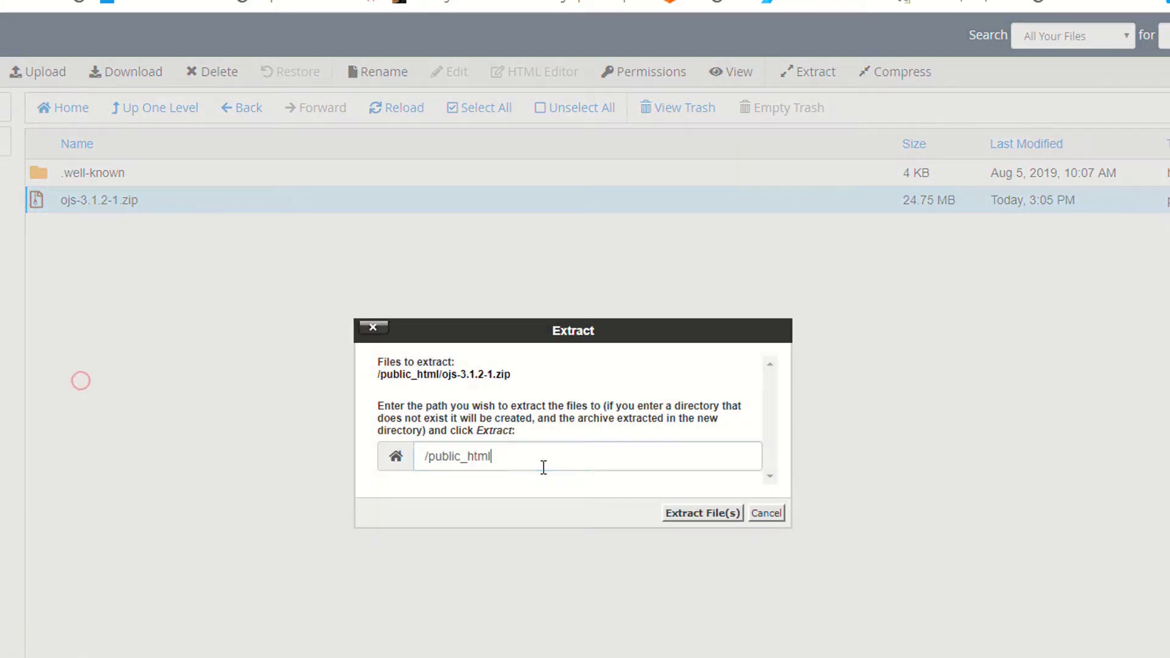
click(703, 515)
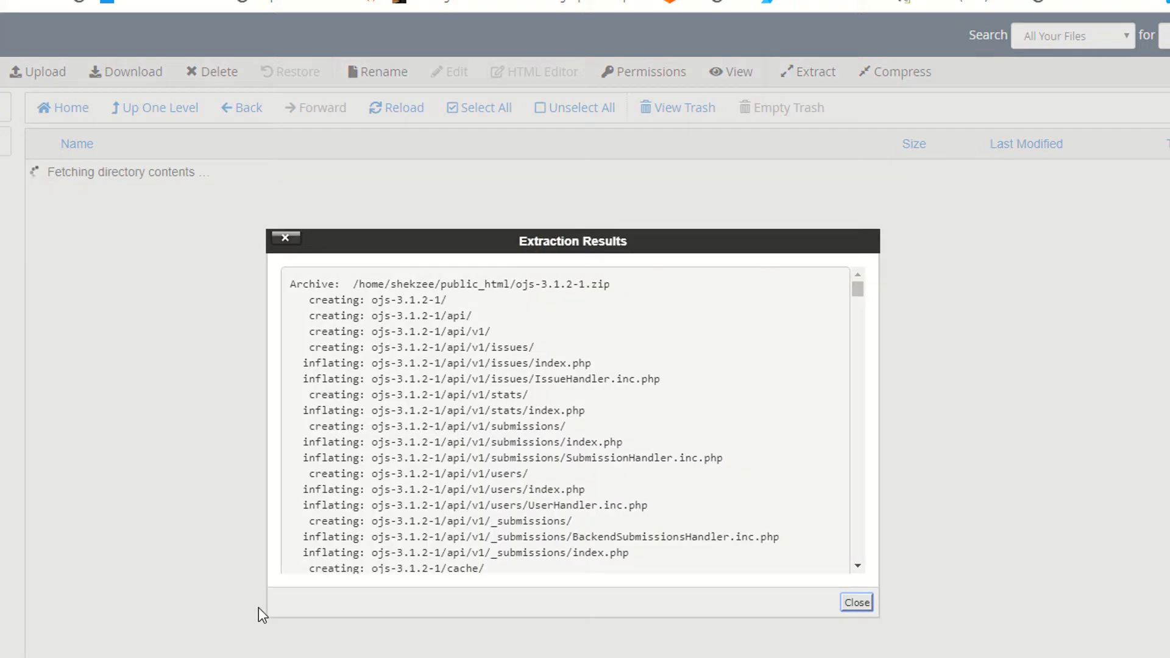
click(848, 610)
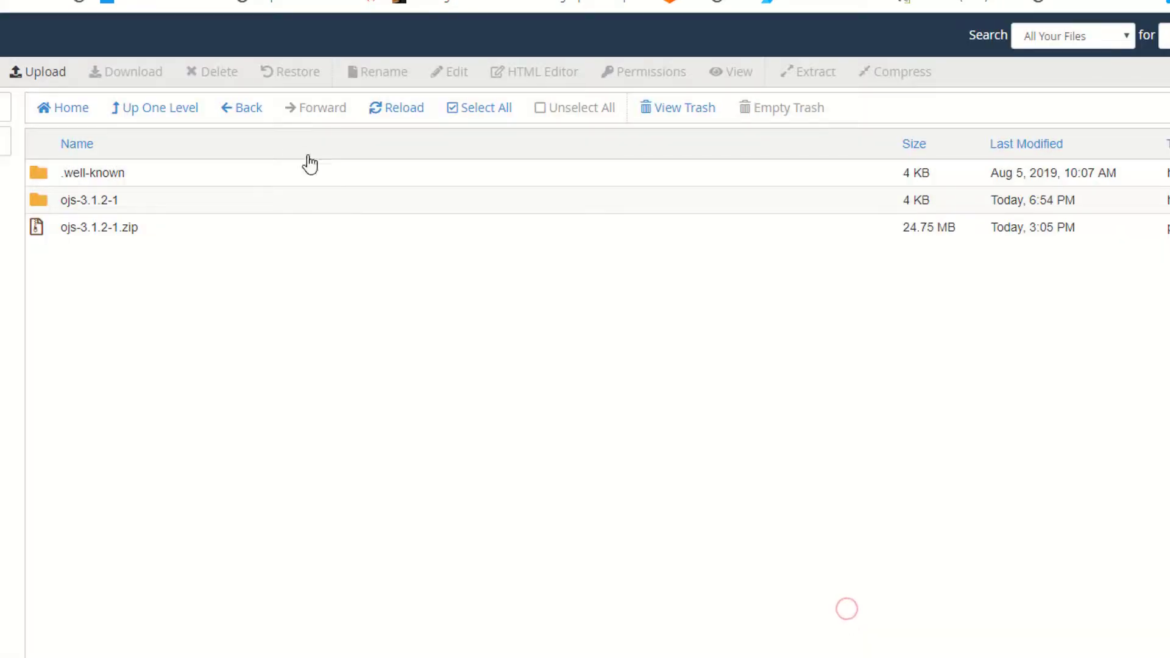
click(377, 107)
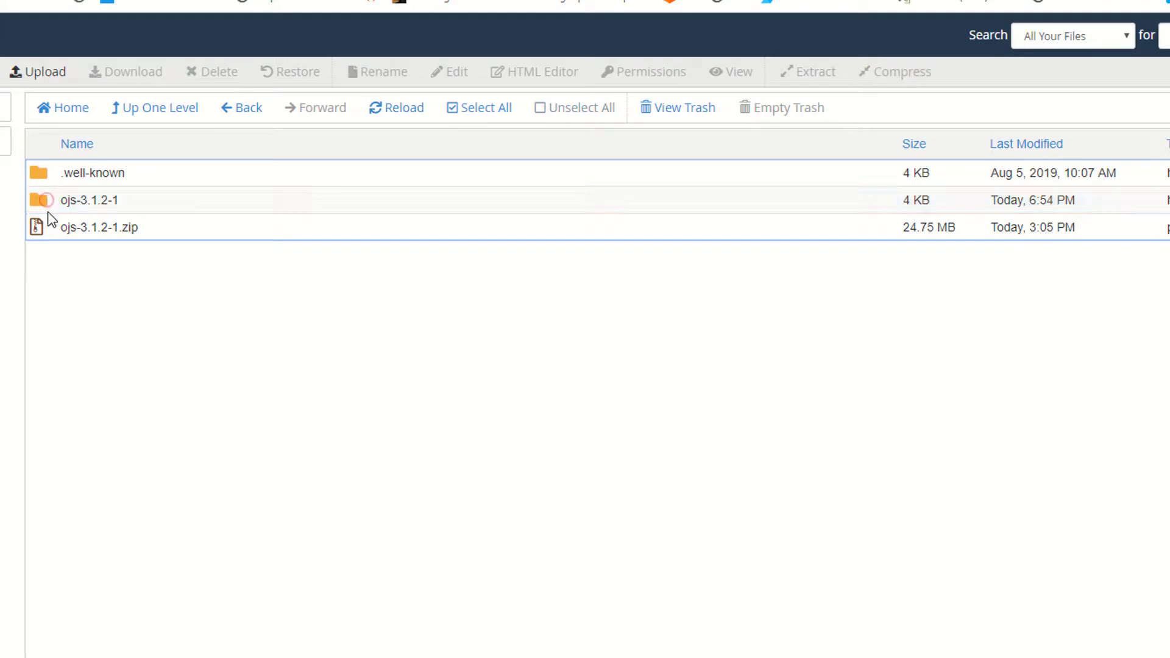
Move every file in the ojs-3.1.2-1 folder up into /public_html
double_click(50, 206)
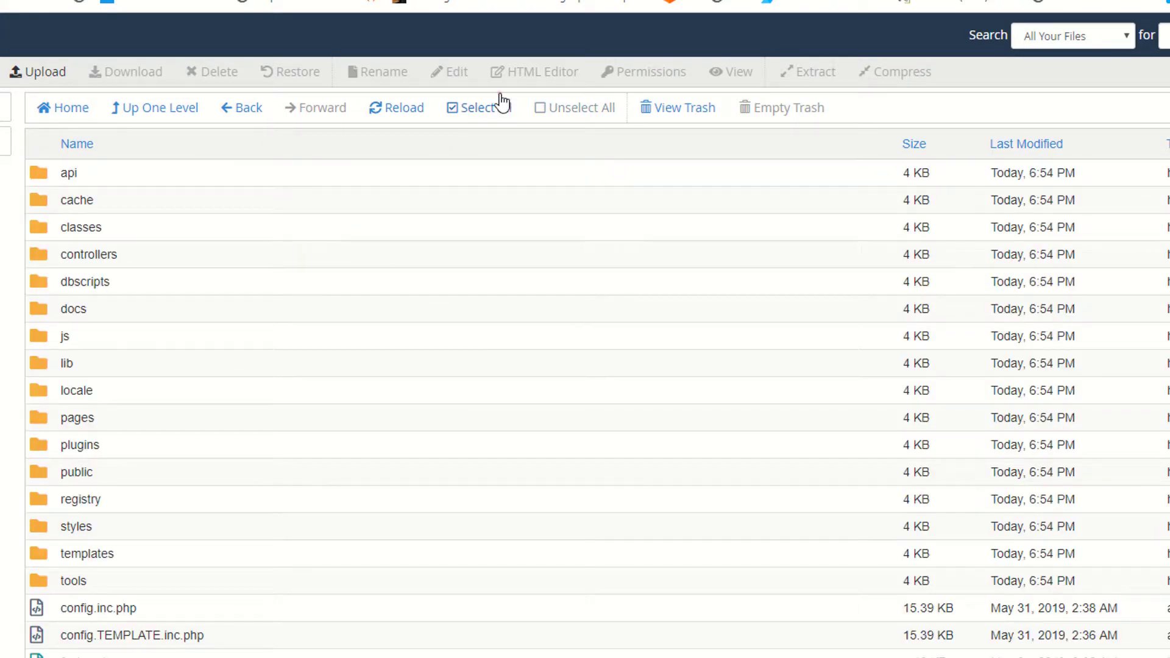
click(501, 107)
right_click(287, 264)
click(329, 272)
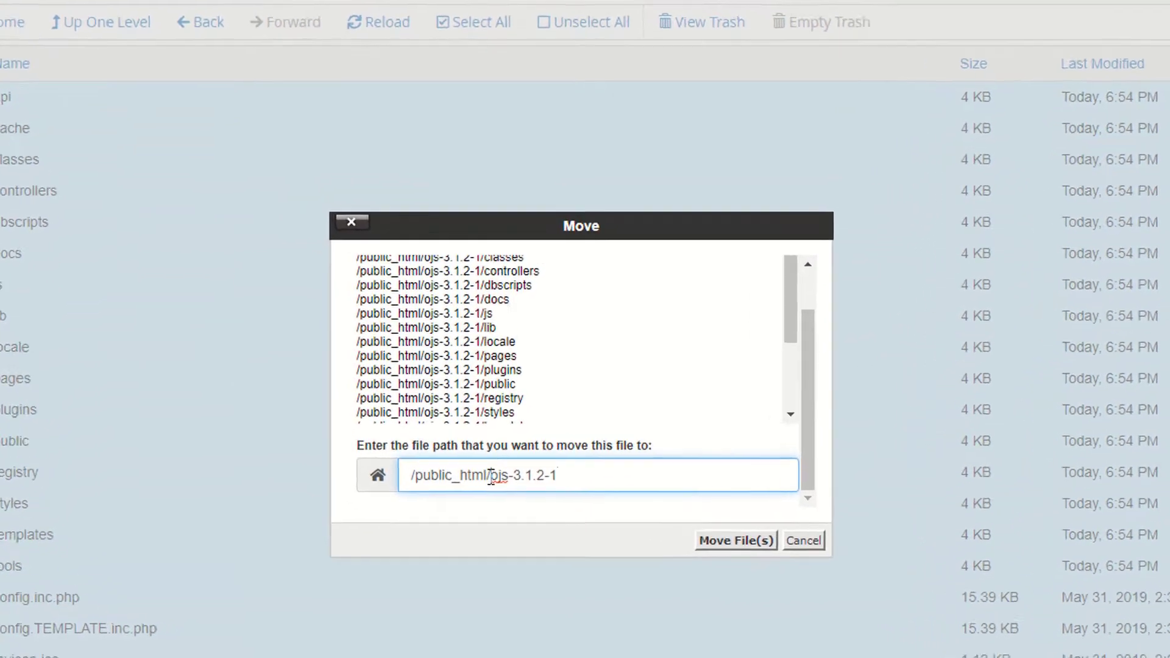
drag(493, 429, 604, 415)
key(BackSpace)
key(BackSpace)
click(785, 513)
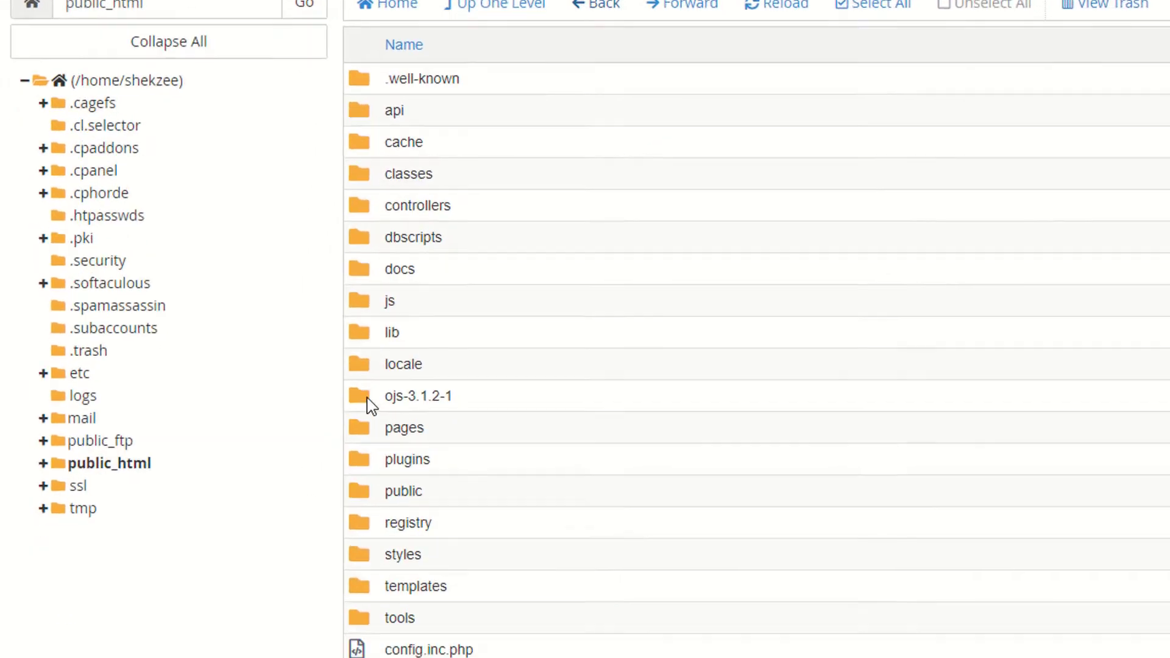
Permanently delete the empty ojs-3.1.2-1 folder and reload shekzee.com to show the installer
right_click(247, 423)
click(487, 336)
click(982, 151)
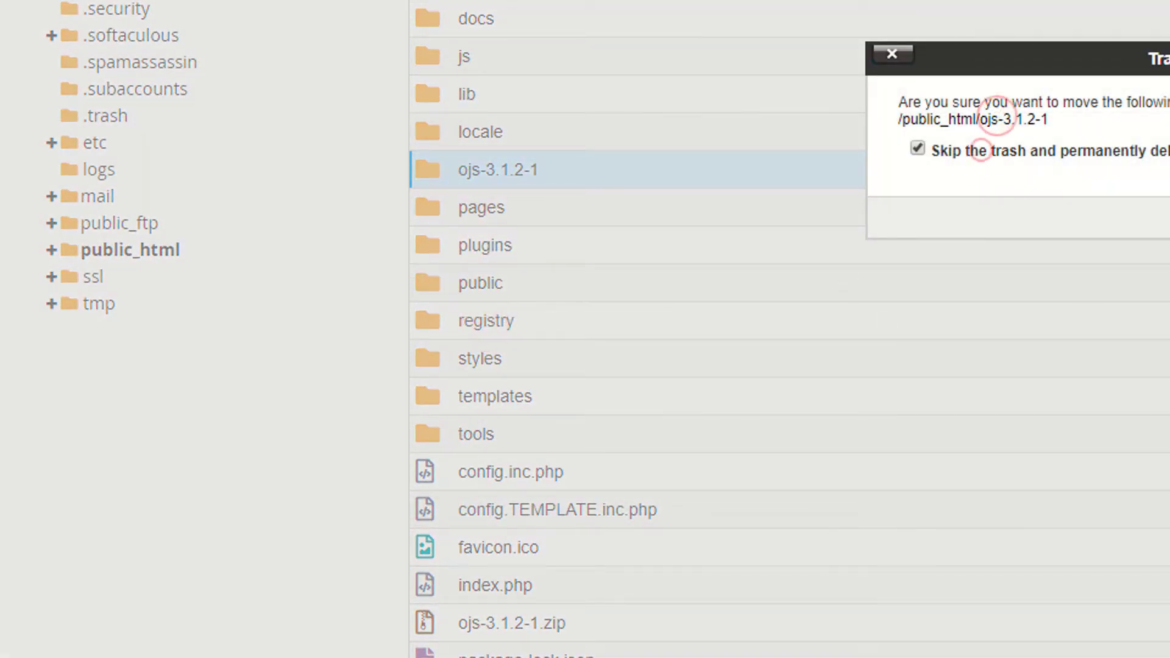
click(1013, 554)
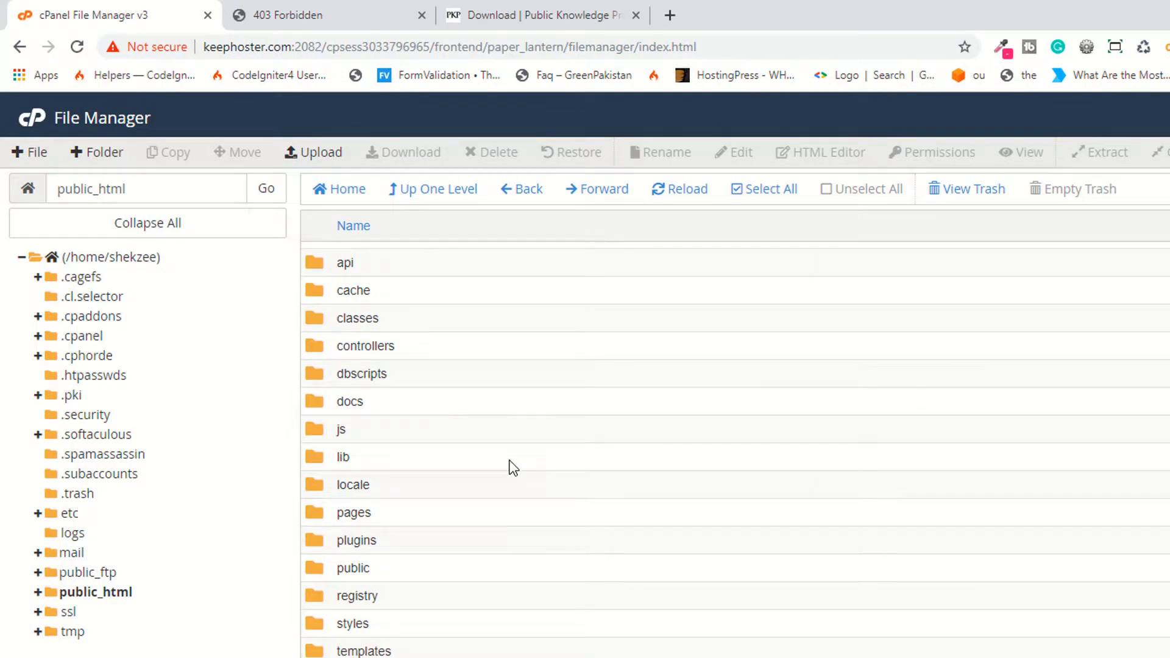
click(349, 6)
click(78, 47)
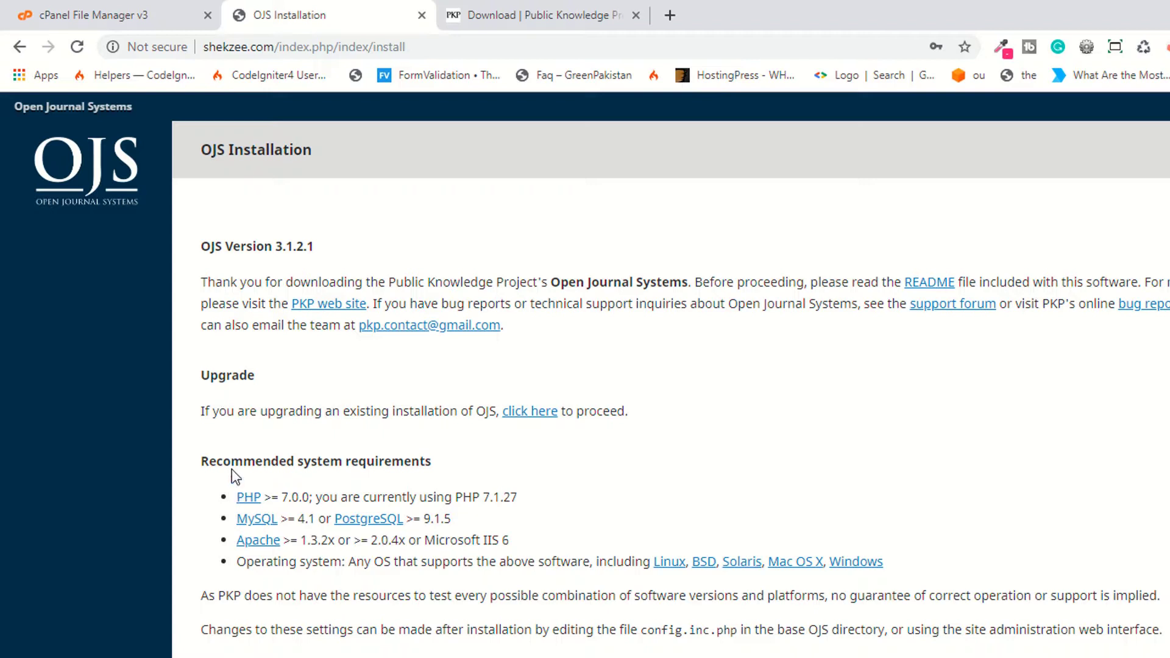
Review the OJS 3.1.2.1 installation requirements, then switch back to the File Manager tab
scroll(483, 266, down, 1)
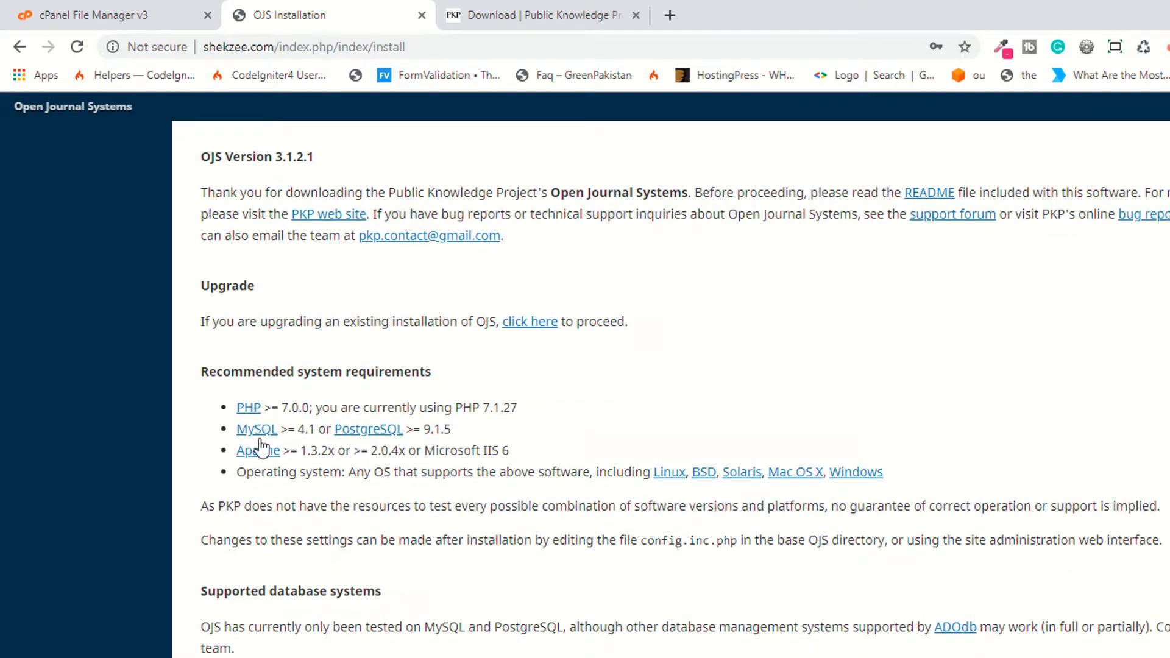
click(100, 15)
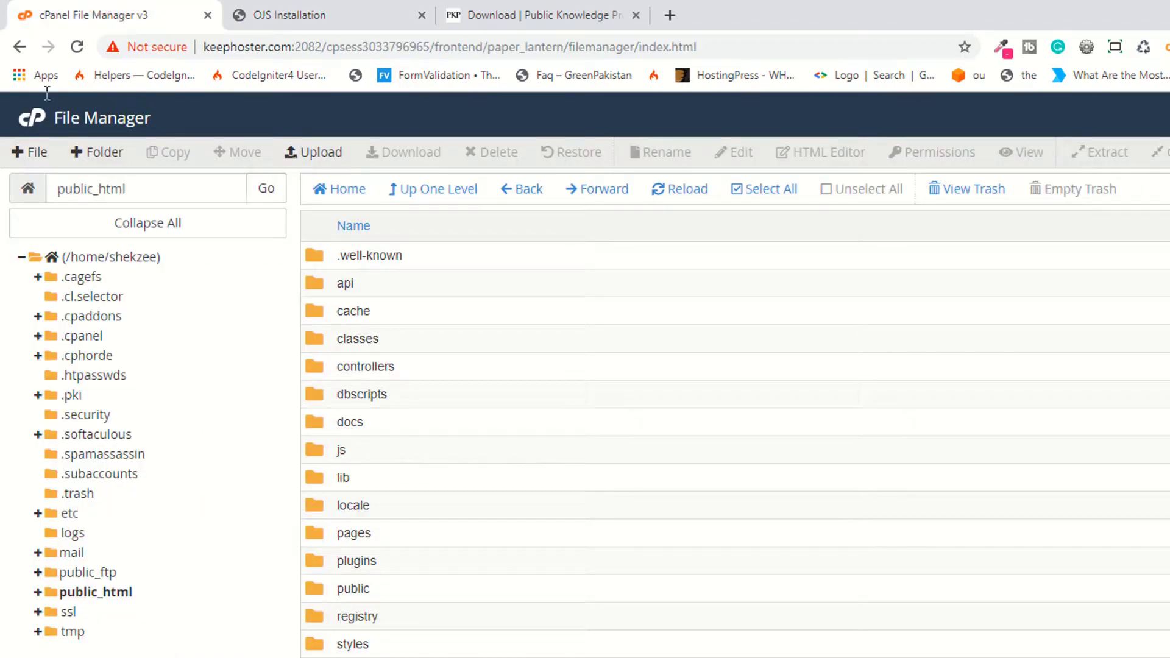
Go from the cPanel home page to MySQL Databases
click(24, 126)
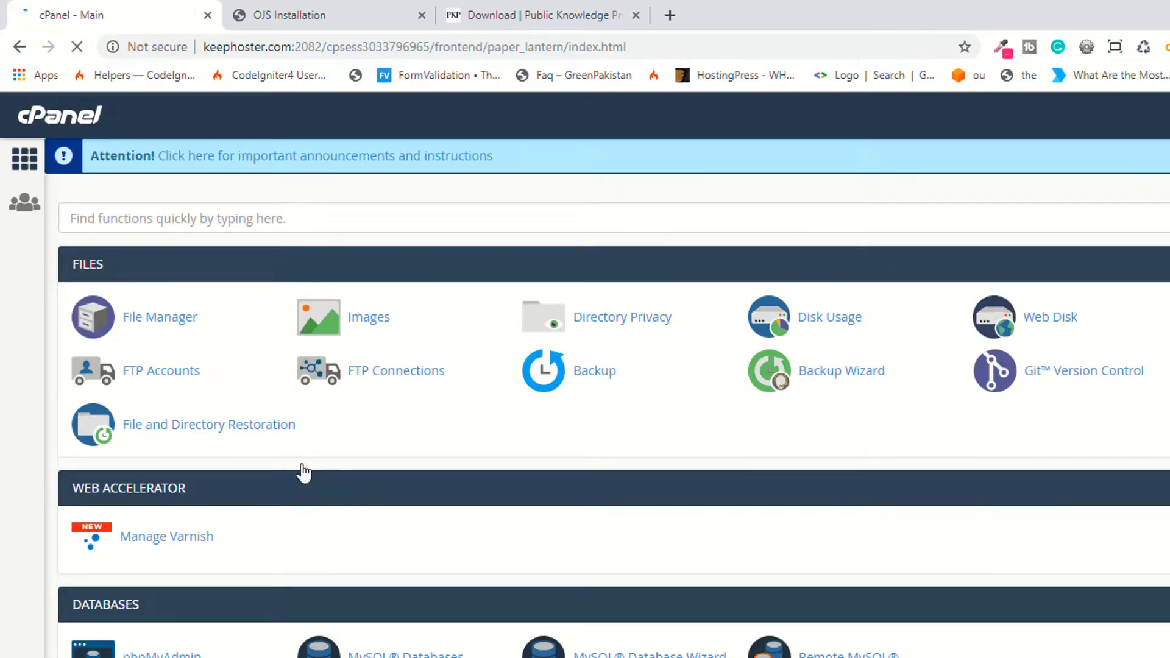
scroll(265, 475, down, 5)
click(444, 302)
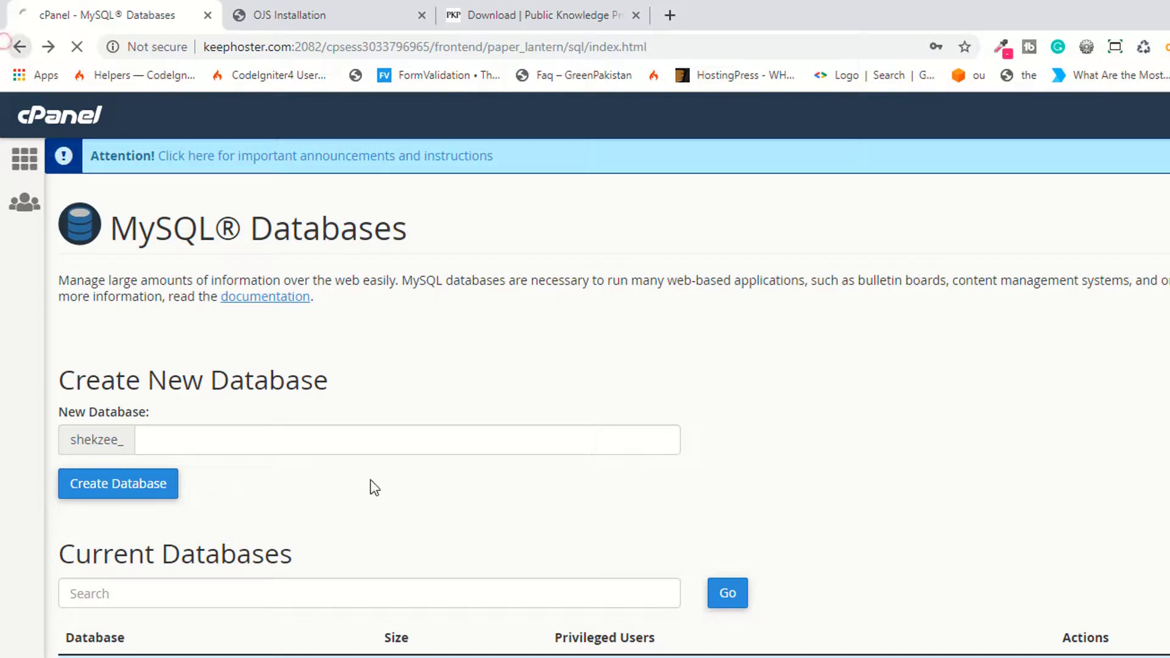
scroll(420, 515, down, 10)
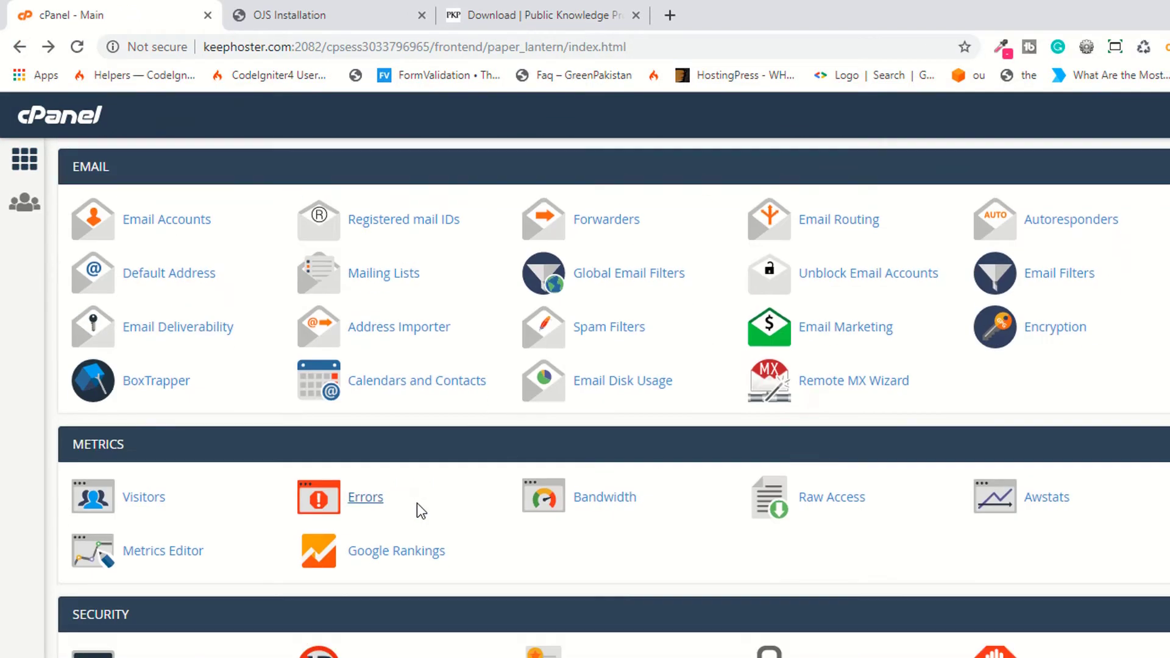
scroll(418, 505, up, 10)
click(402, 570)
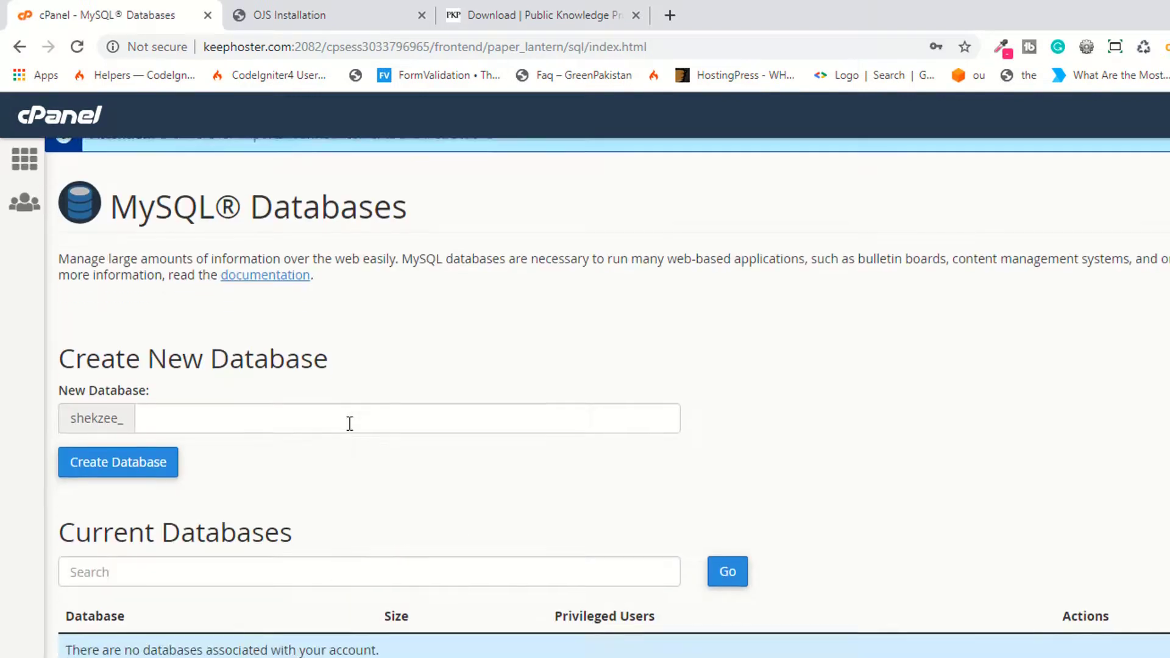
scroll(350, 423, down, 3)
Create the database ojs (shekzee_ojs) and return to the databases overview
click(269, 250)
text(ojs)
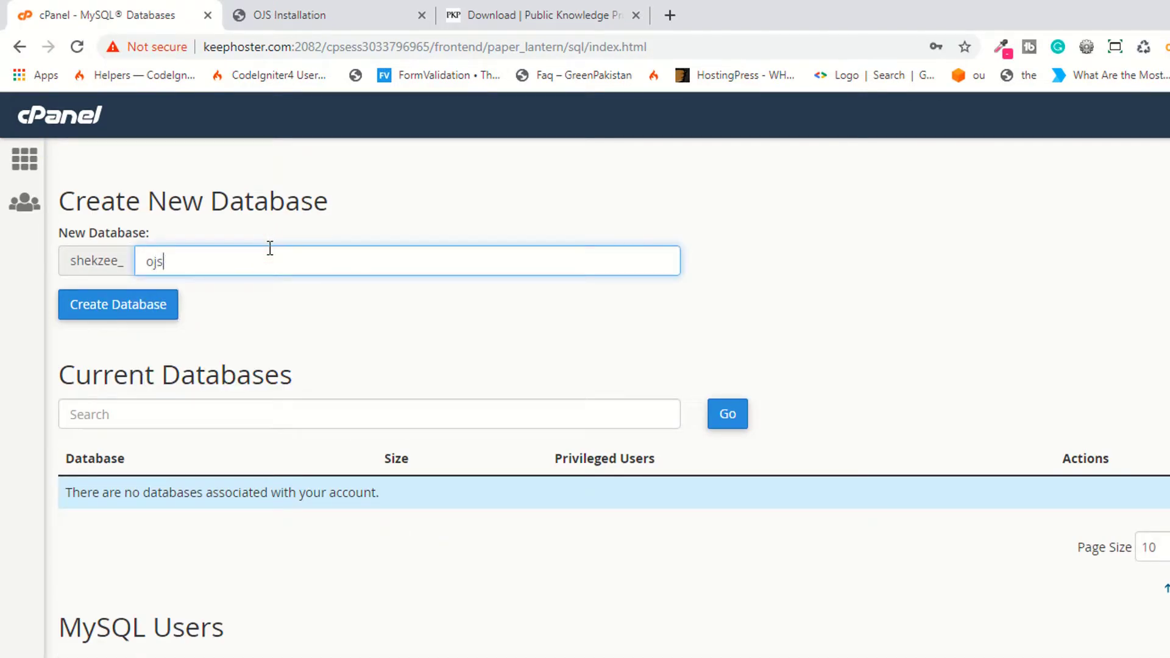
click(176, 303)
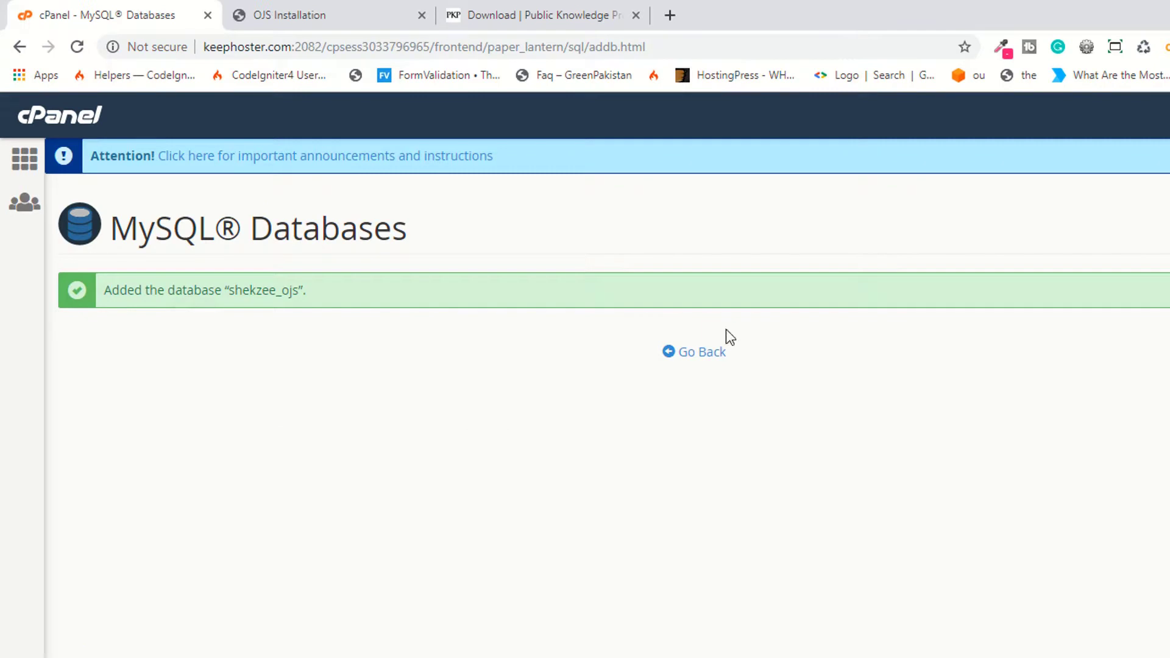
click(711, 353)
scroll(425, 463, down, 10)
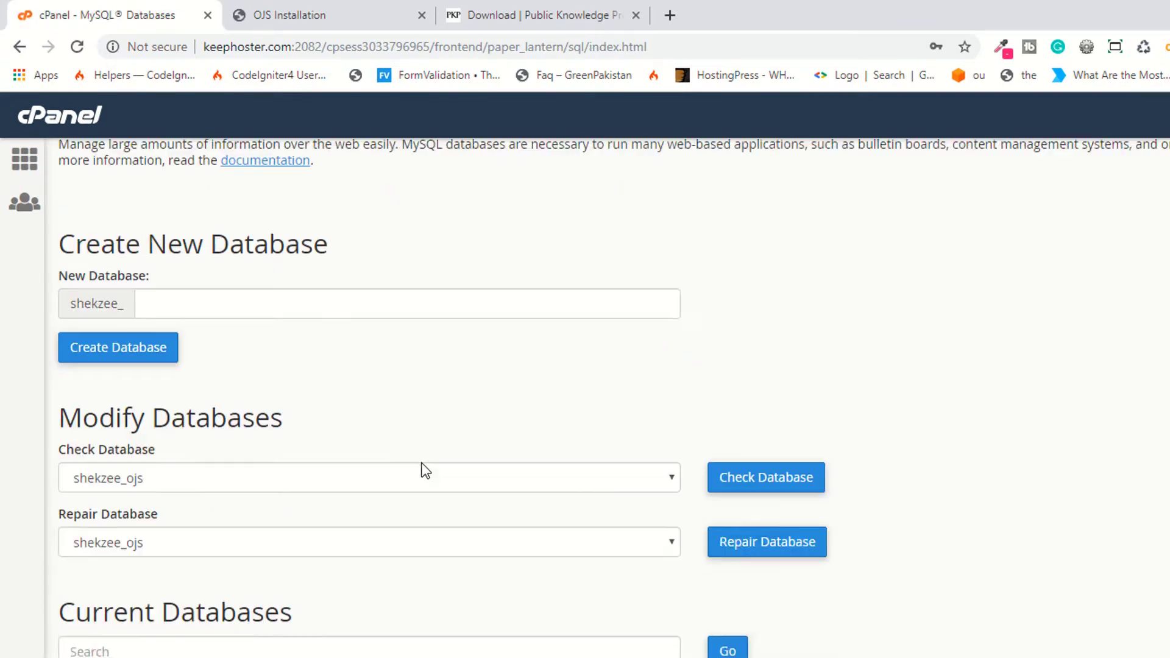
scroll(425, 472, down, 2)
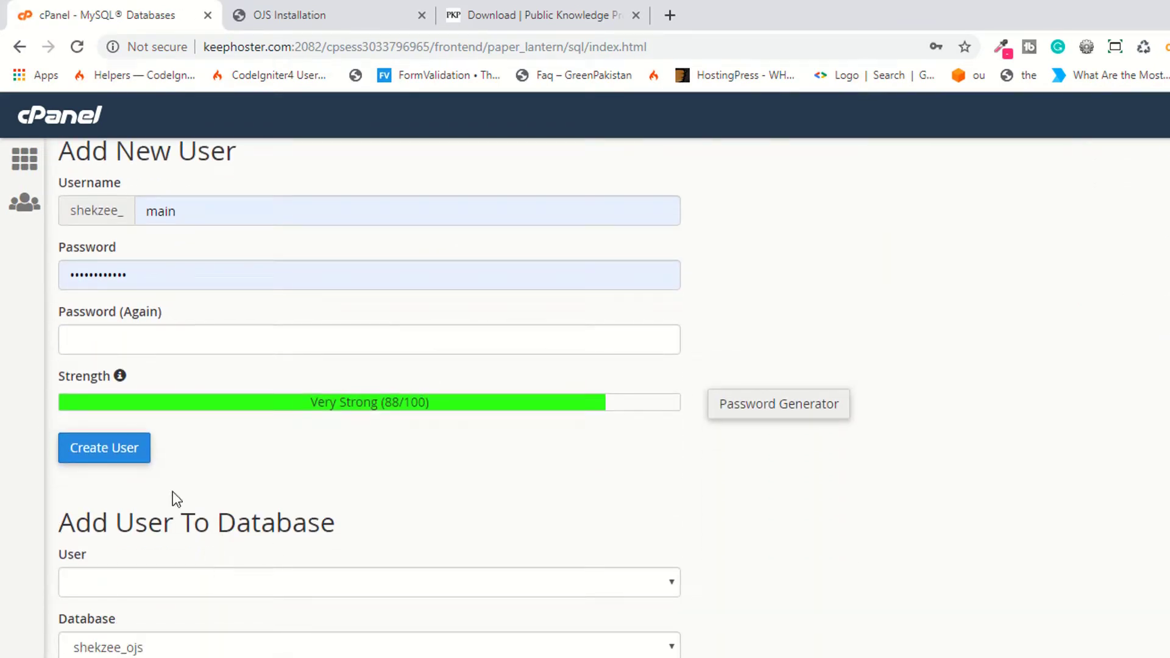
Replace the autofilled username in Add New User with ojs
click(104, 448)
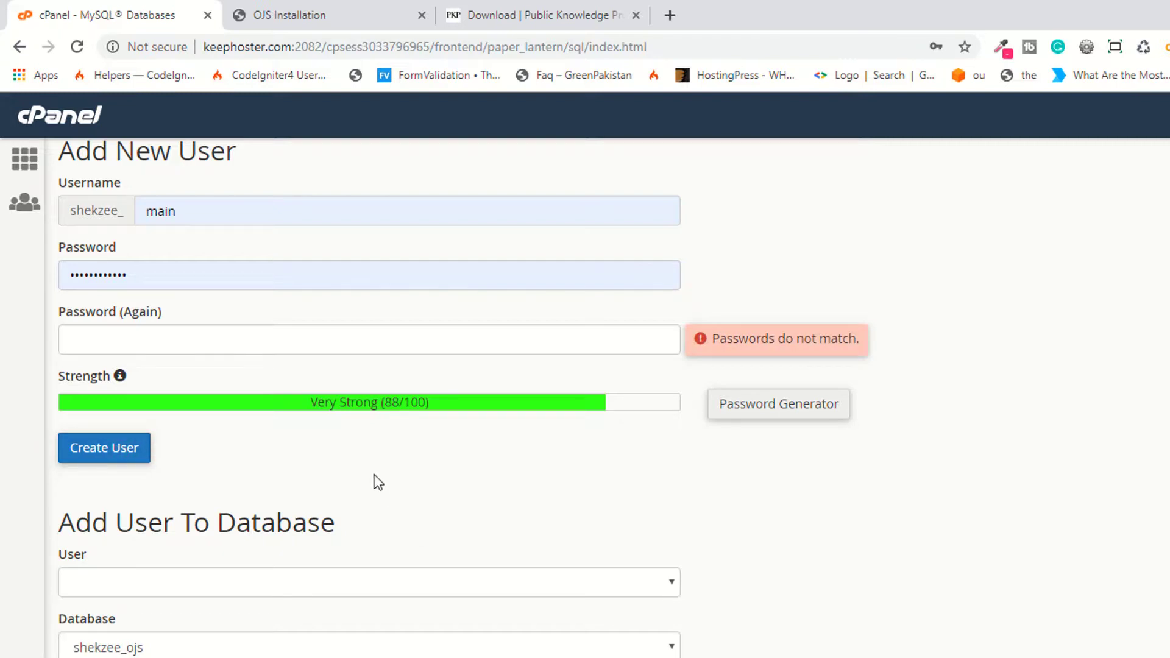
scroll(250, 391, up, 3)
double_click(251, 392)
key(BackSpace)
text(o)
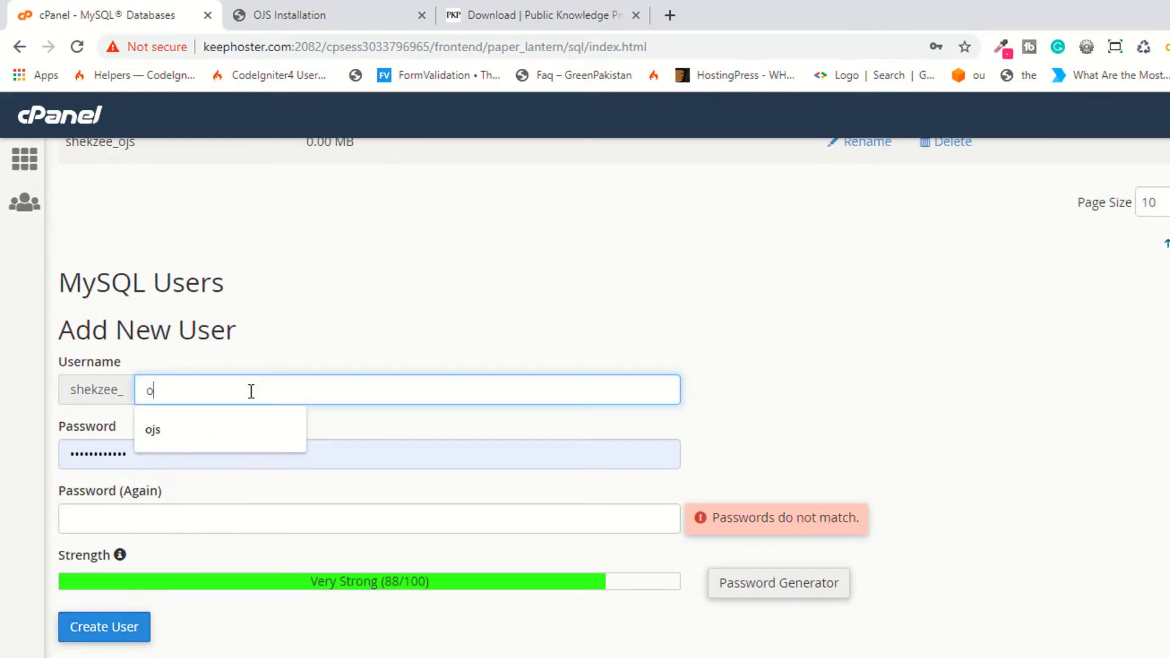
text(js)
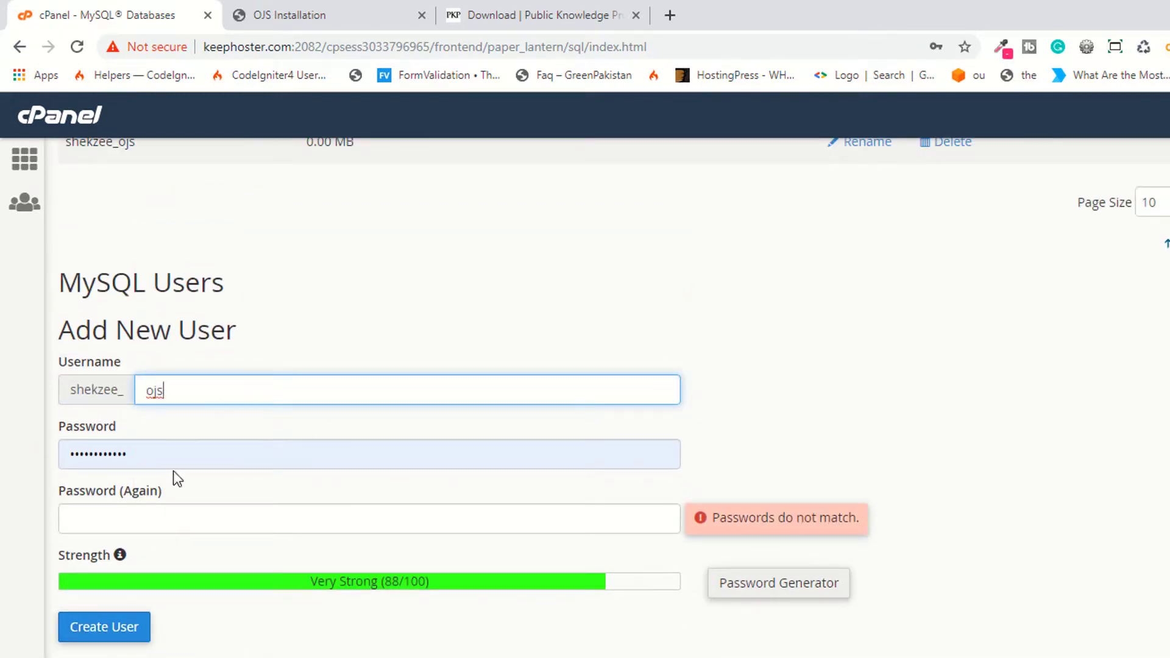
Replace the autofilled password with a new password and repeat it in the confirmation field
click(180, 453)
double_click(179, 453)
key(BackSpace)
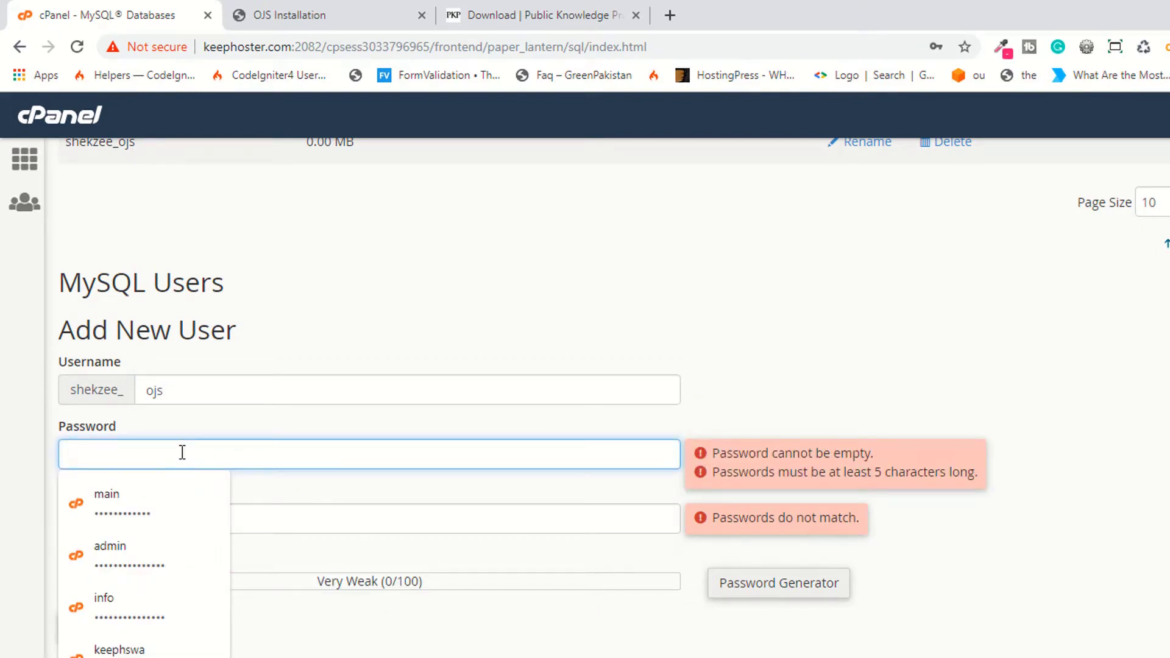
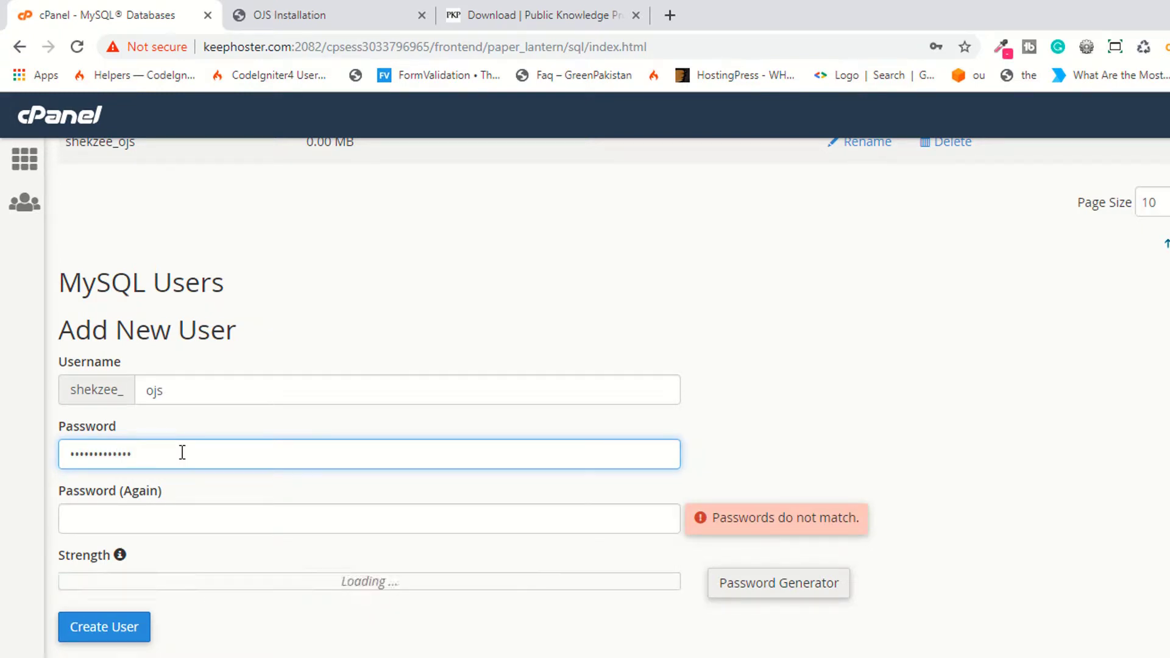
key(Tab)
double_click(160, 444)
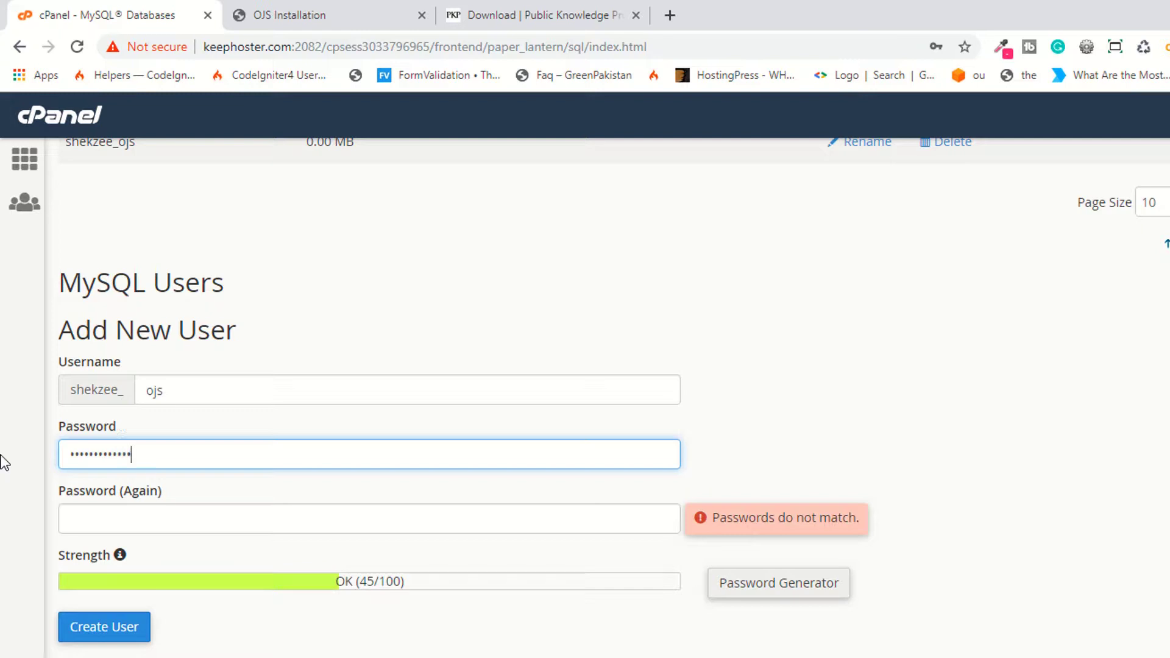
key(Tab)
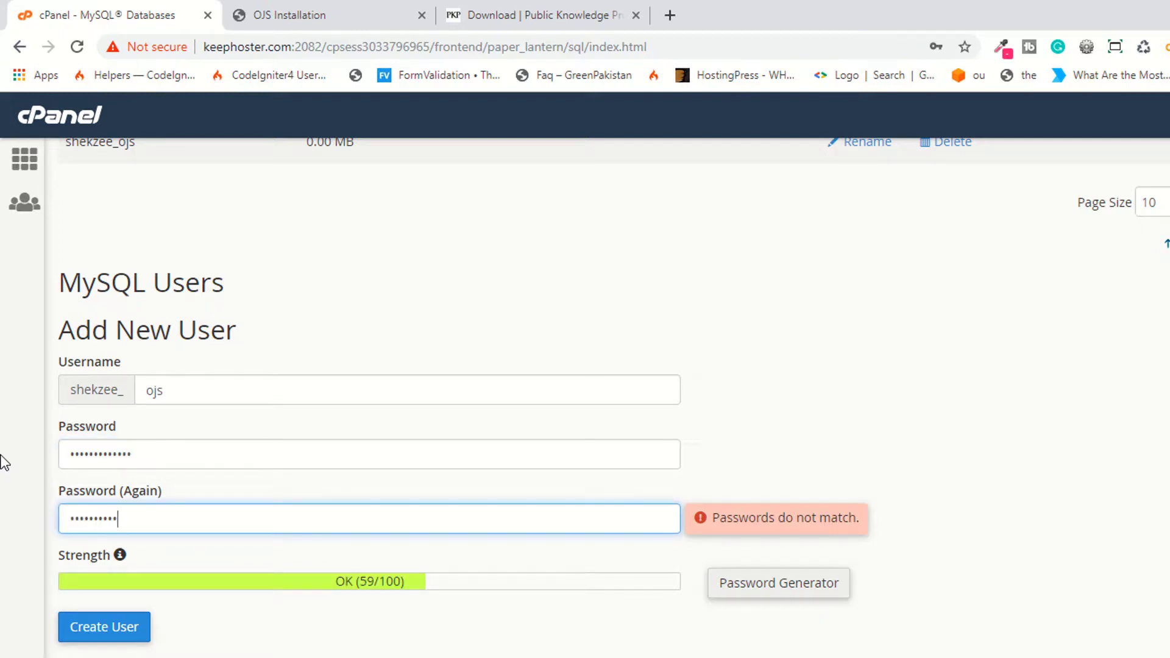
text(5)
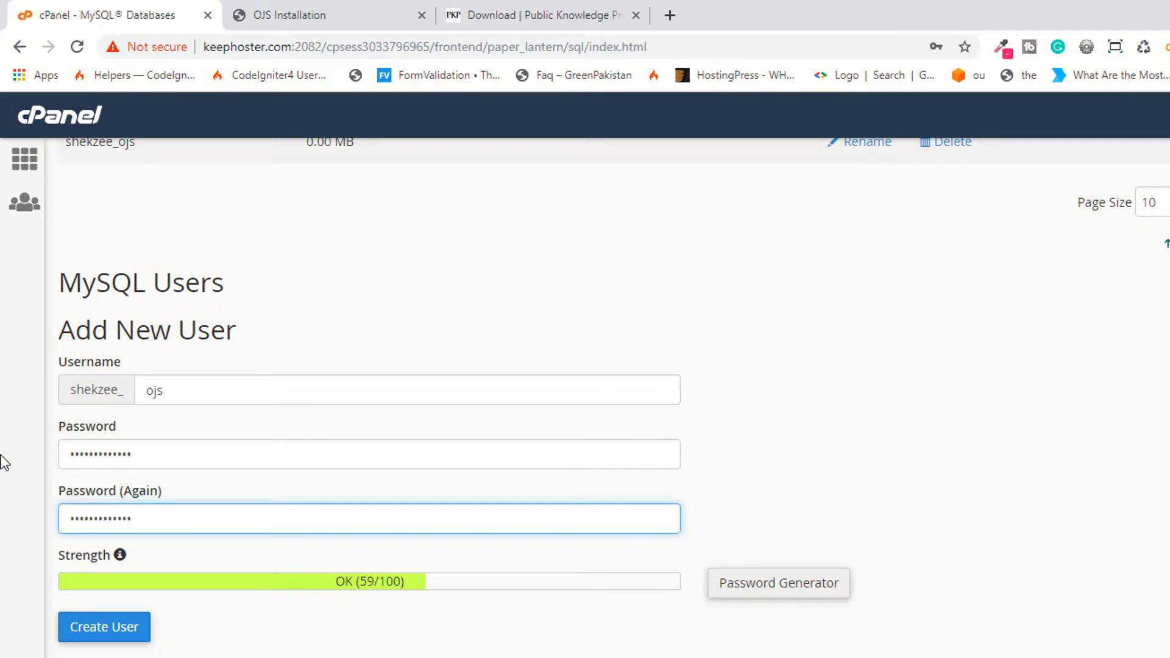
Create the MySQL user shekzee_ojs and return to the MySQL Databases page
click(122, 630)
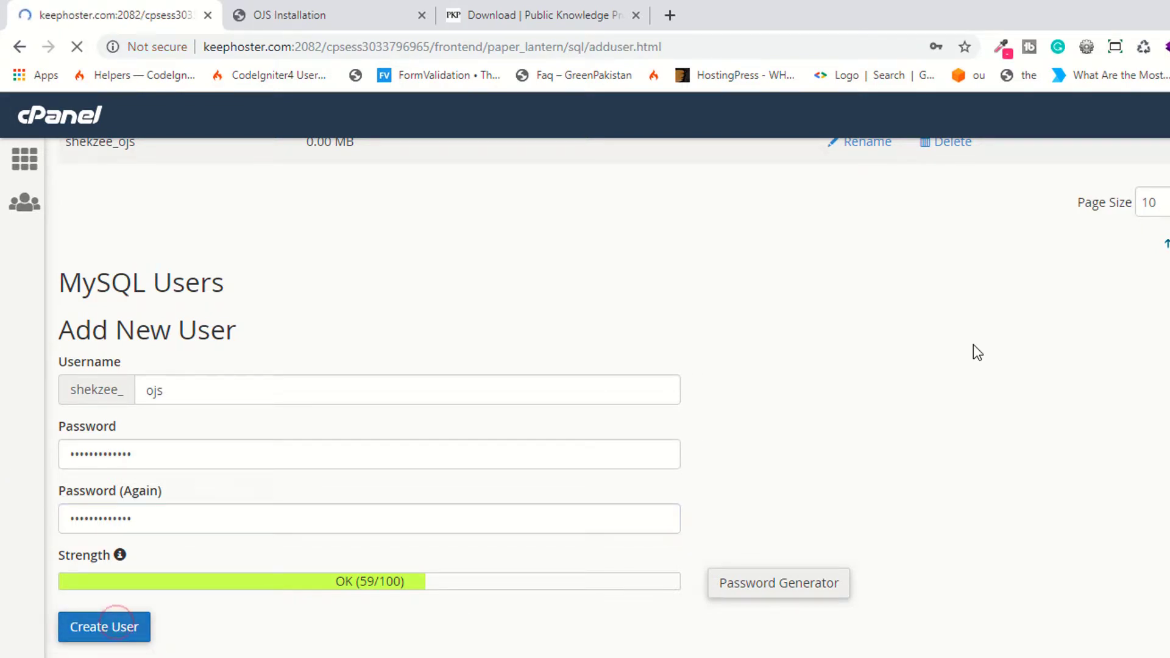
click(718, 357)
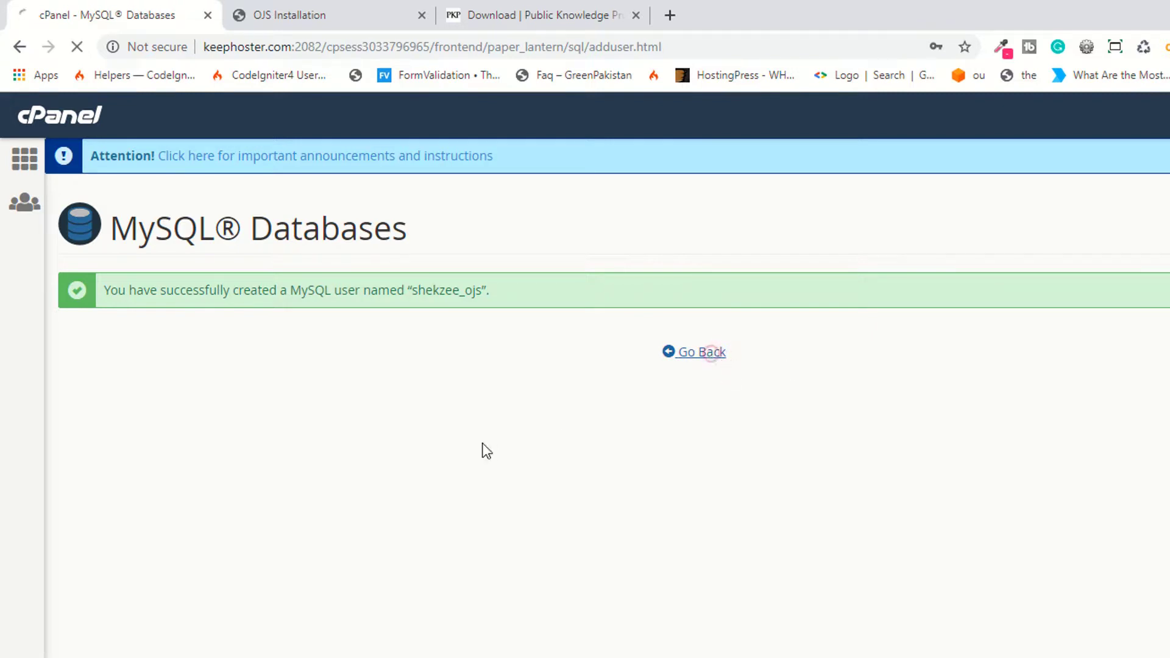
scroll(434, 470, down, 10)
scroll(433, 470, down, 5)
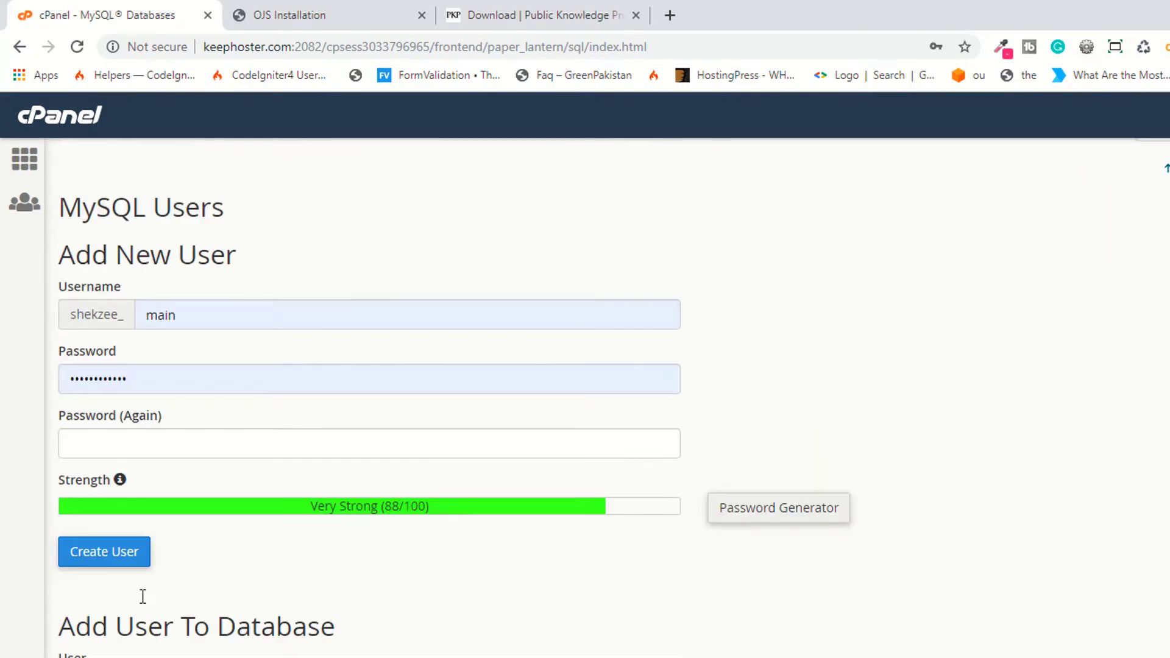
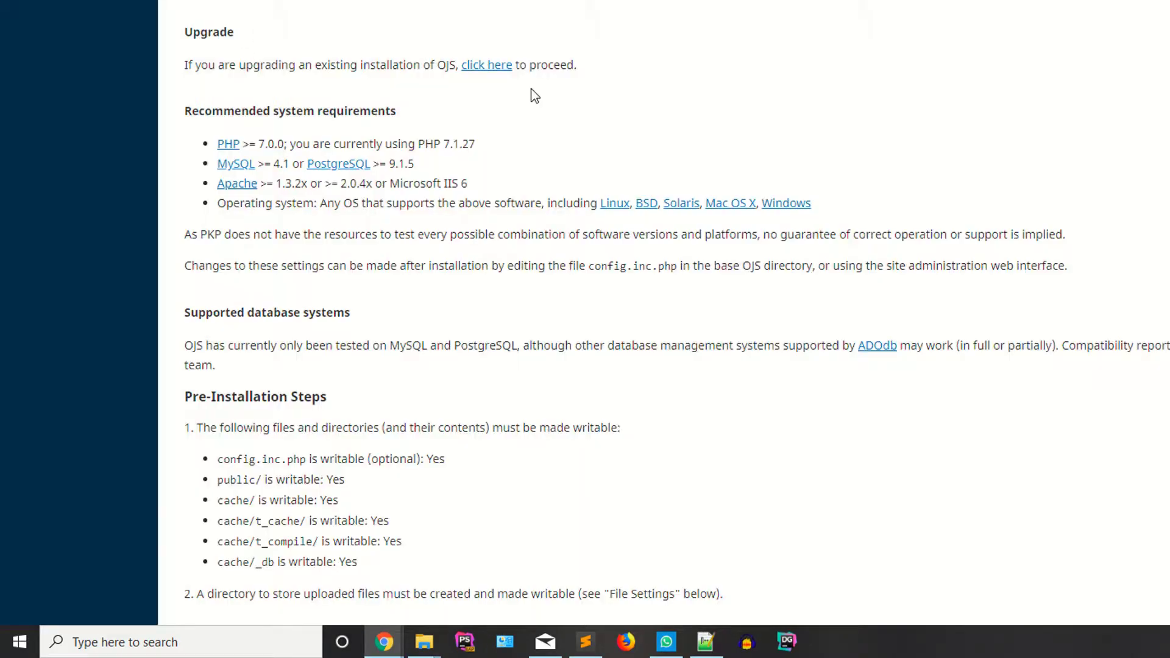
Check the installer's PHP version requirement, then open cPanel's File Manager at the home folder
scroll(534, 96, down, 1)
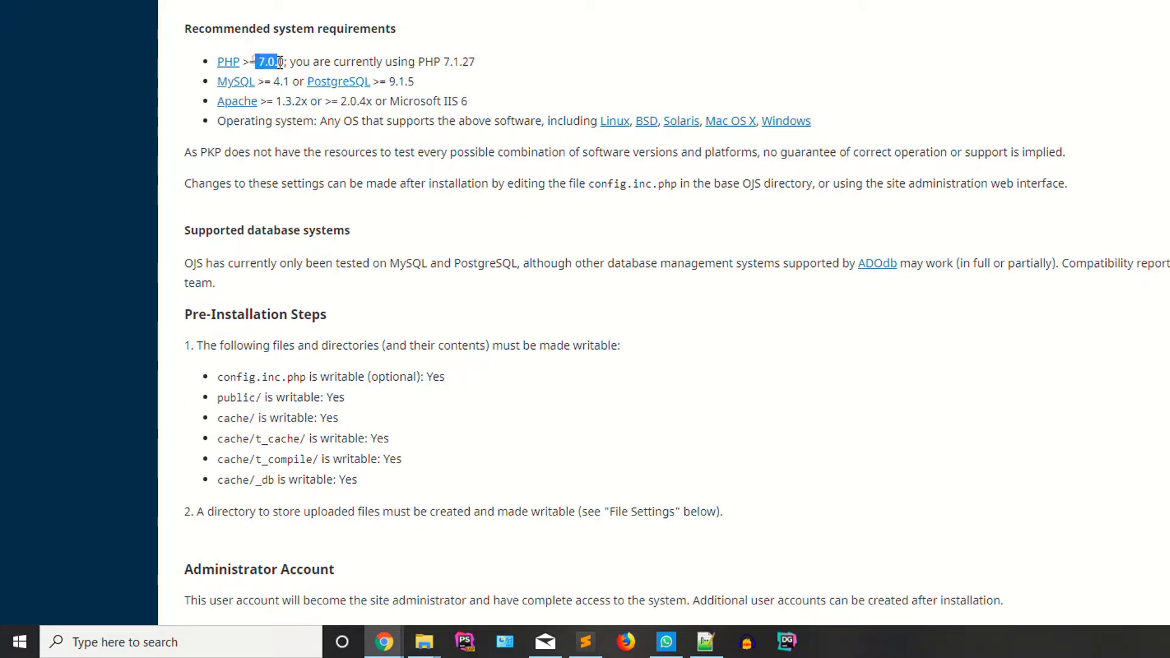
click(515, 133)
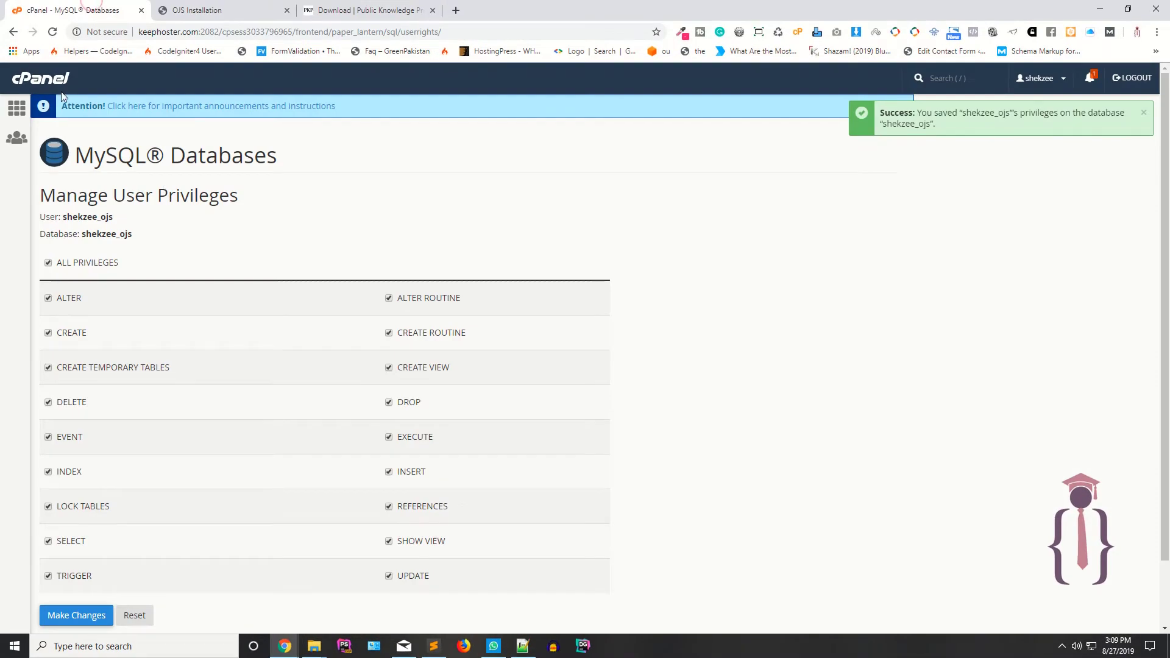
click(40, 78)
click(288, 5)
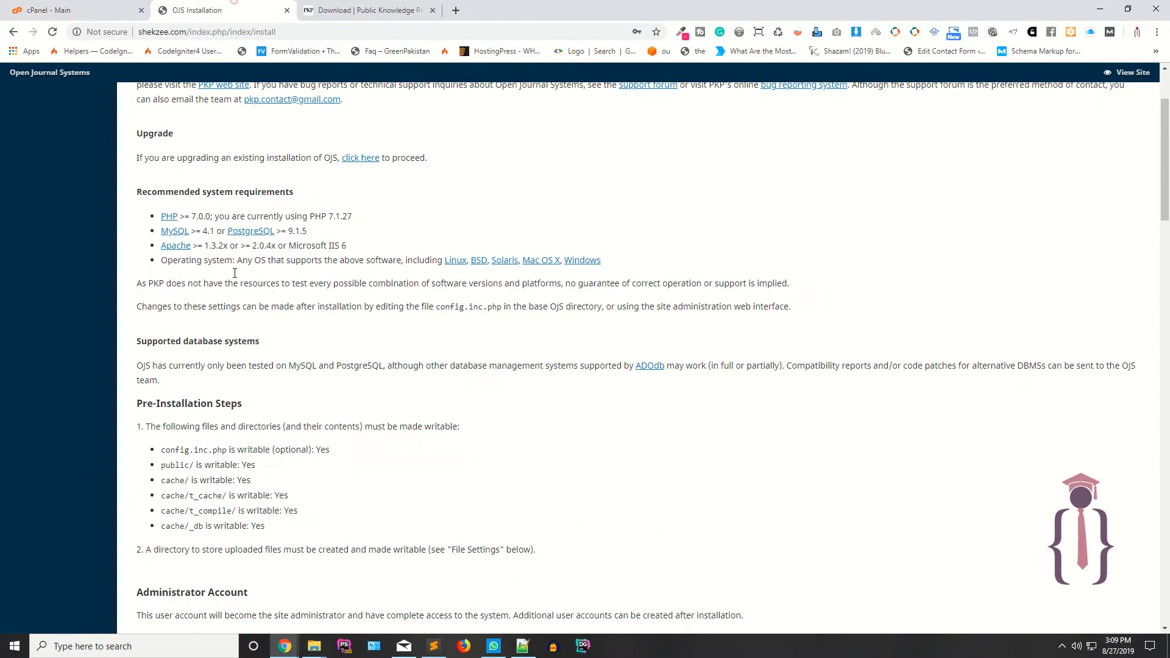
click(89, 7)
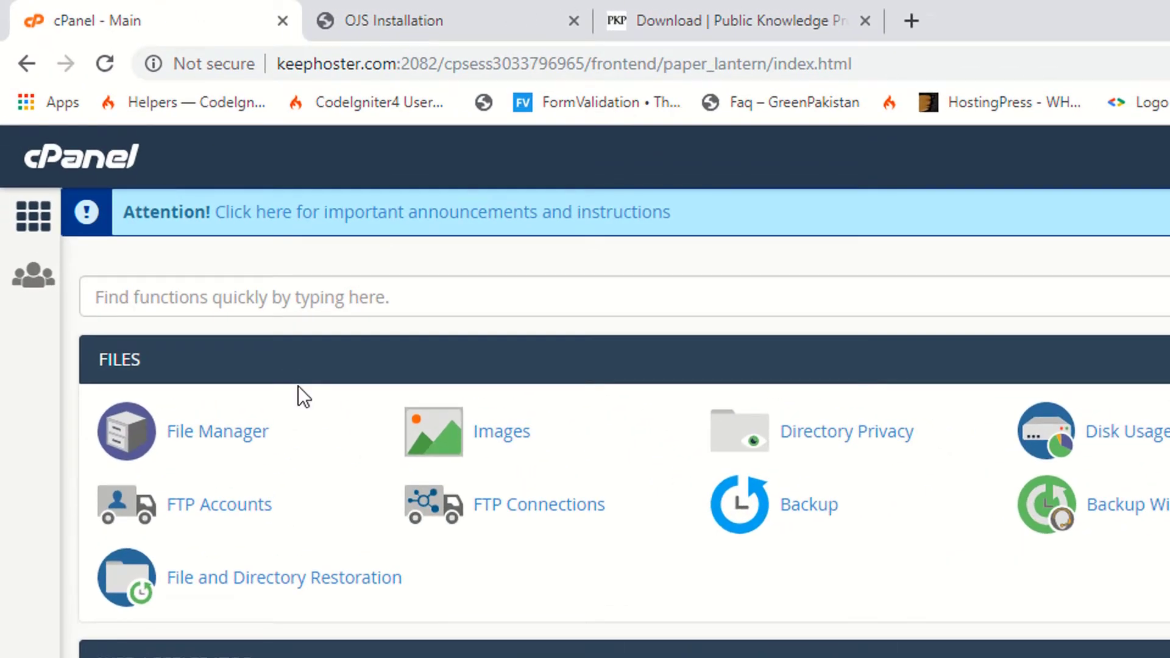
click(227, 431)
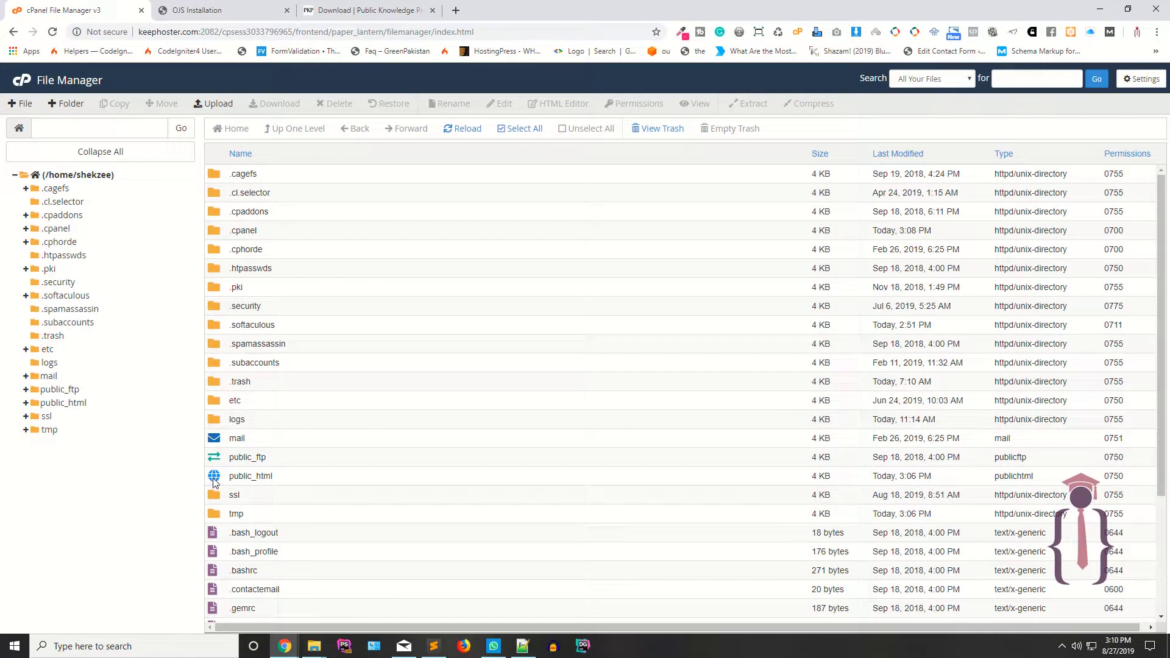
Open public_html's index.php in the File Manager code editor
double_click(214, 482)
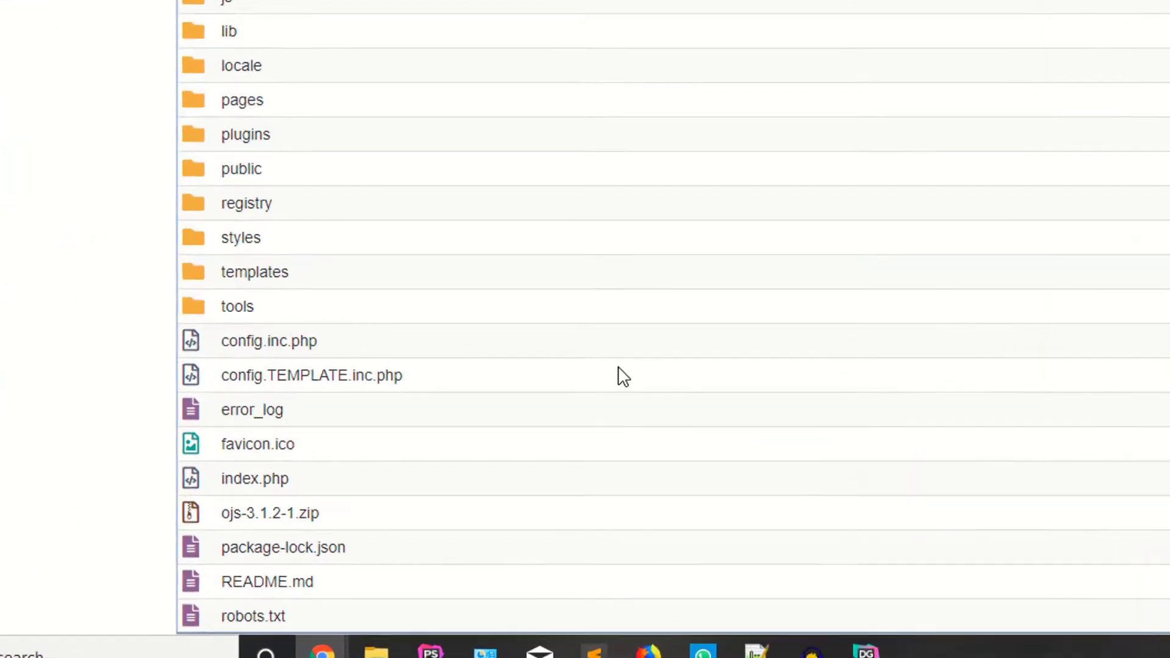
right_click(196, 477)
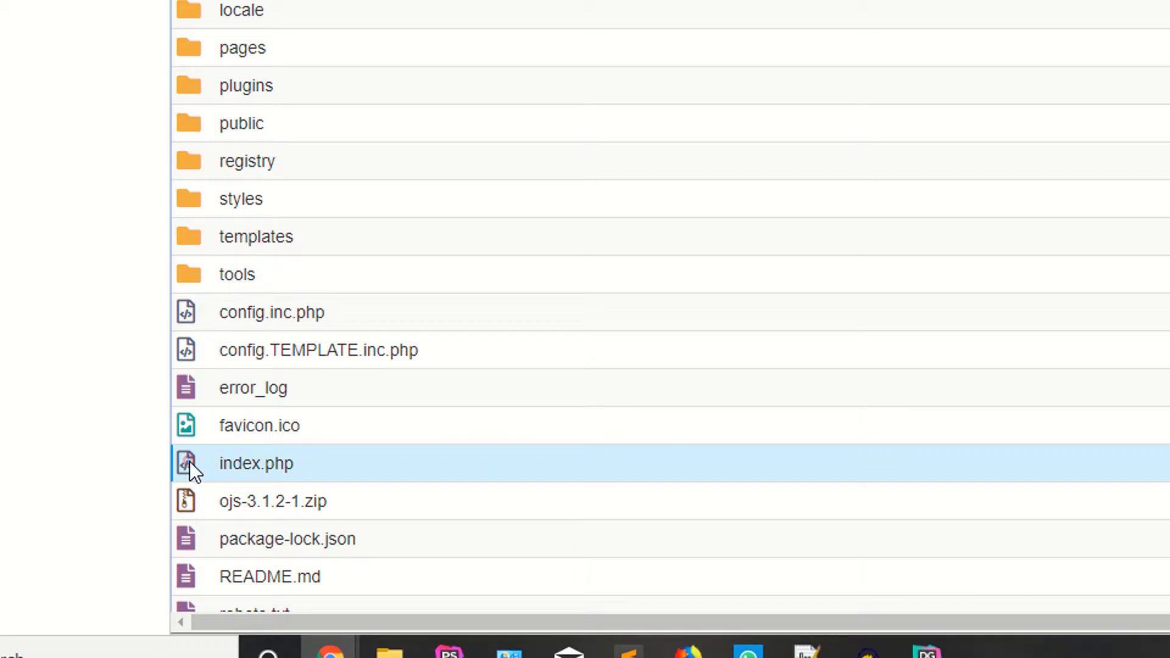
click(240, 395)
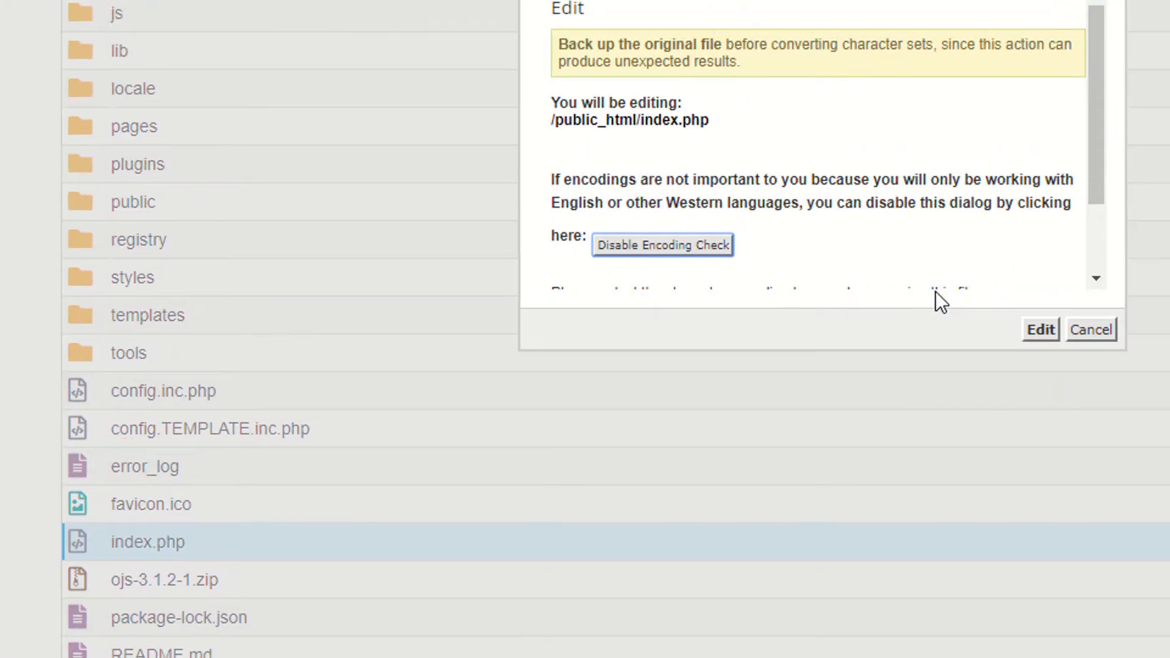
click(1146, 478)
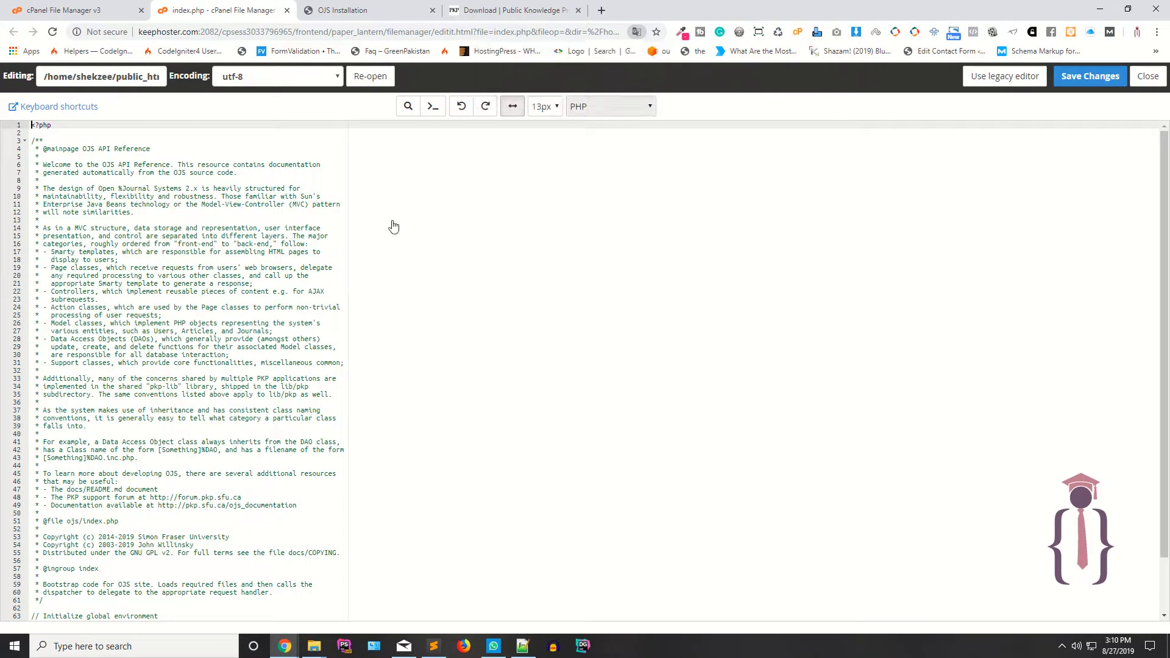
key(ctrl+plus)
key(ctrl+plus)
key(ctrl+plus)
key(ctrl+plus)
key(ctrl+plus)
key(ctrl+plus)
key(ctrl+plus)
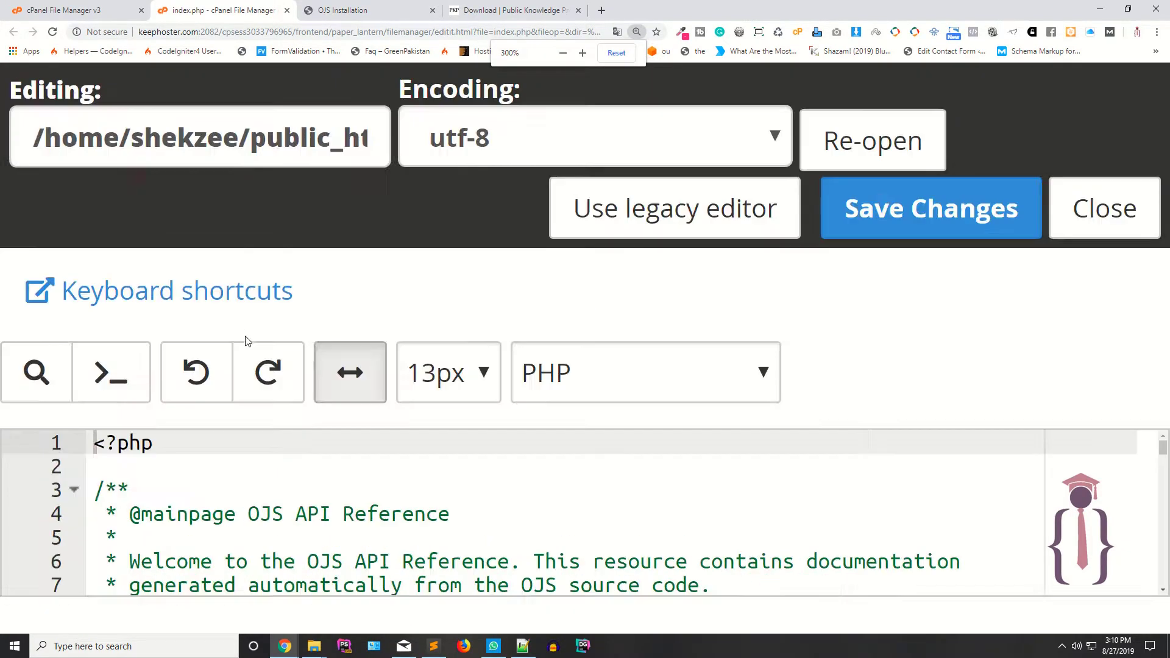
Insert 'echo phoinfo();' and 'die();' below the opening PHP tag and save
click(134, 462)
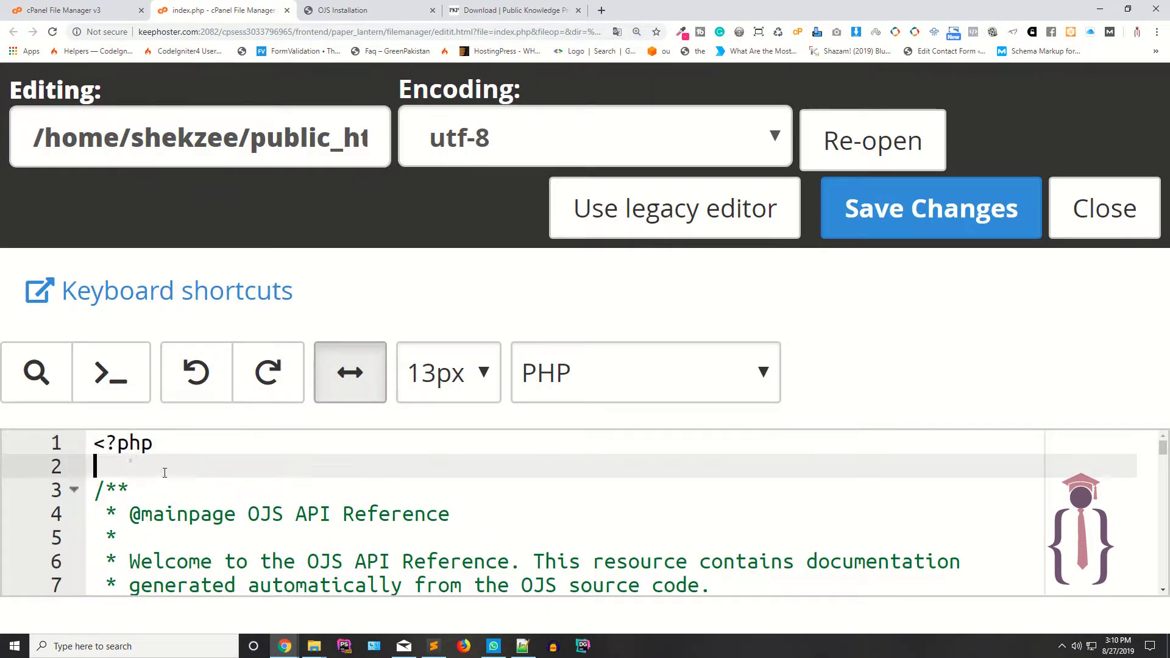
text(echo phoinfo())
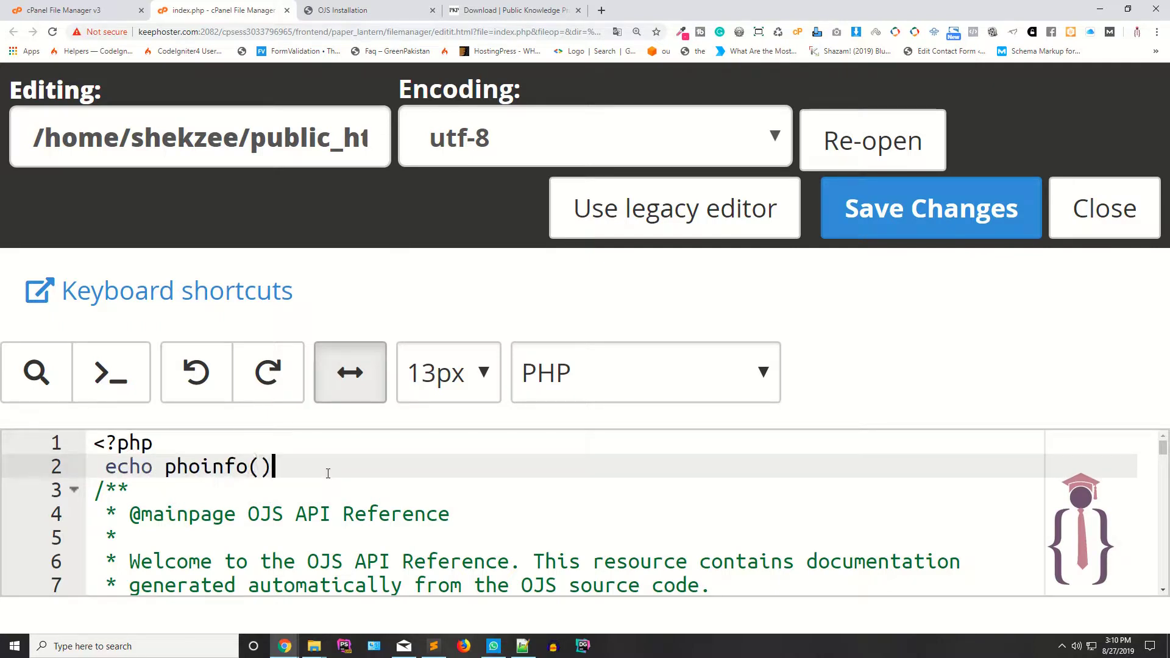
text(;)
key(Return)
text(ie)
key(BackSpace)
key(BackSpace)
text(die();)
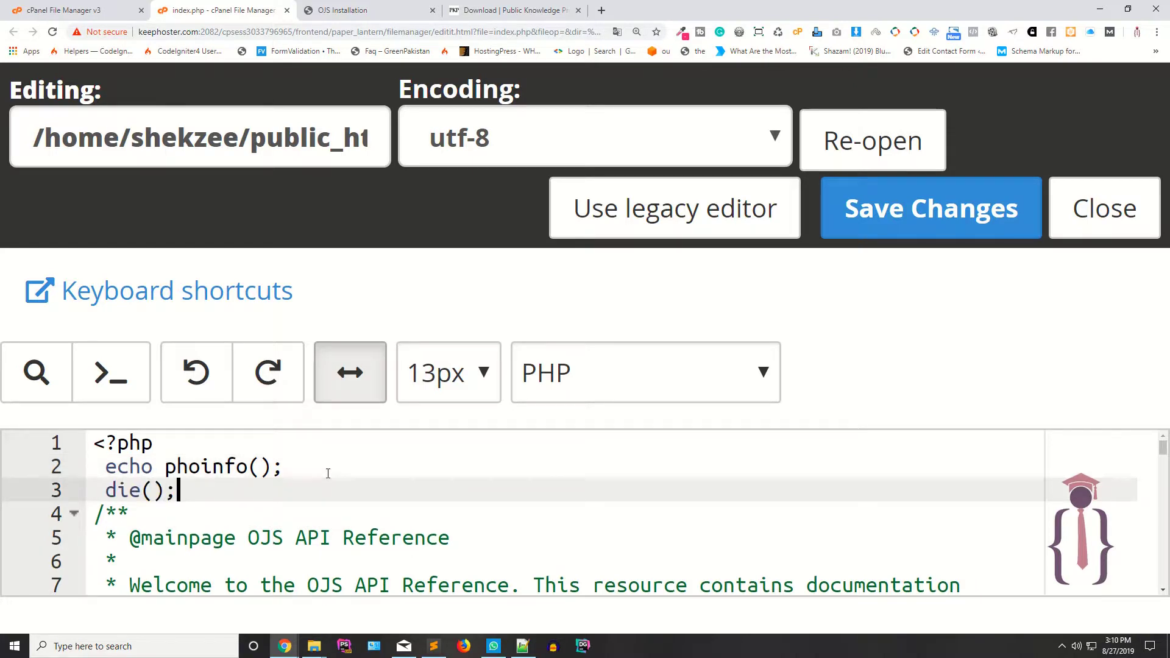
click(853, 235)
click(343, 11)
After the HTTP 500 error, correct 'phoinfo' to 'phpinfo' in index.php and save
click(52, 32)
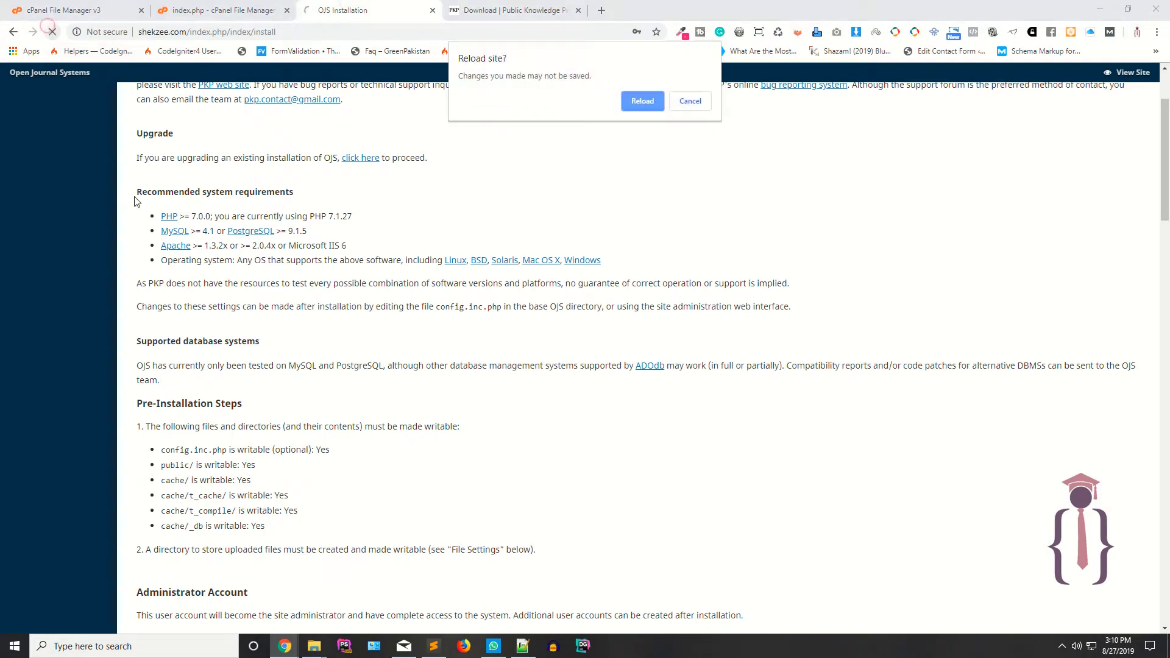
click(648, 104)
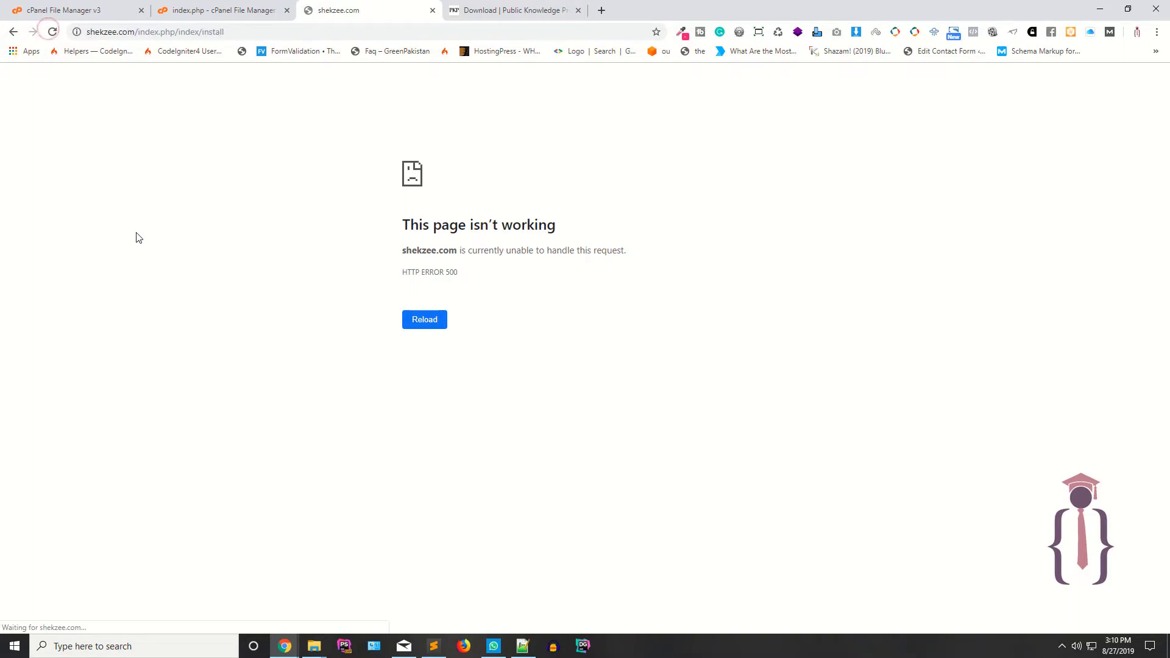
click(220, 11)
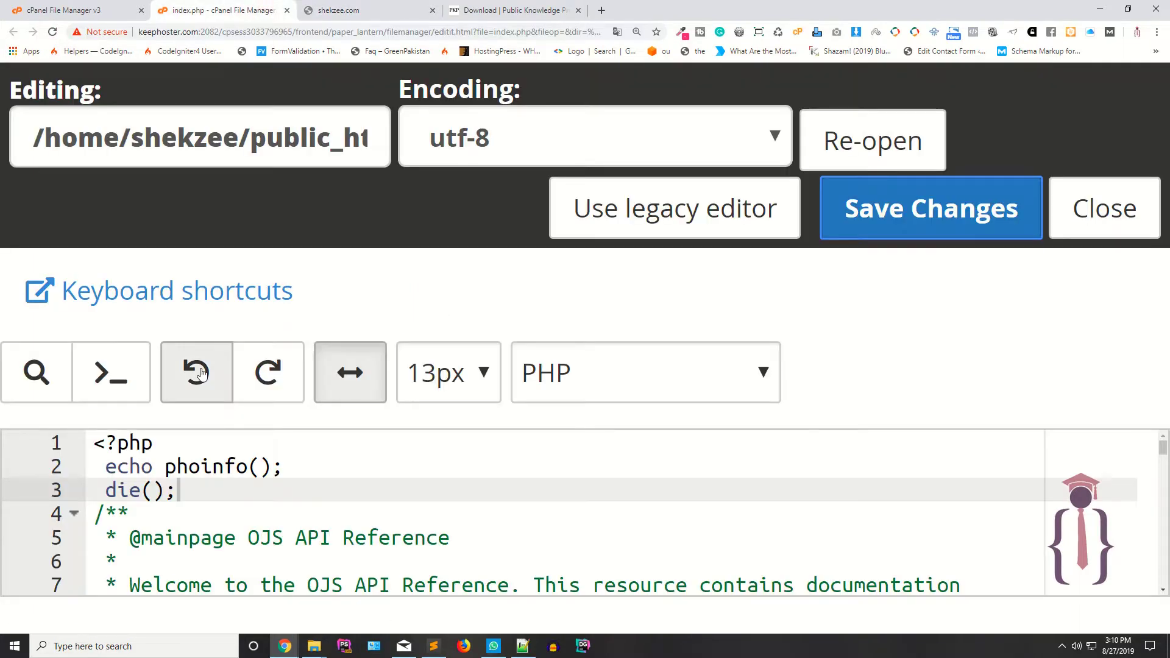
click(191, 470)
key(BackSpace)
text(p)
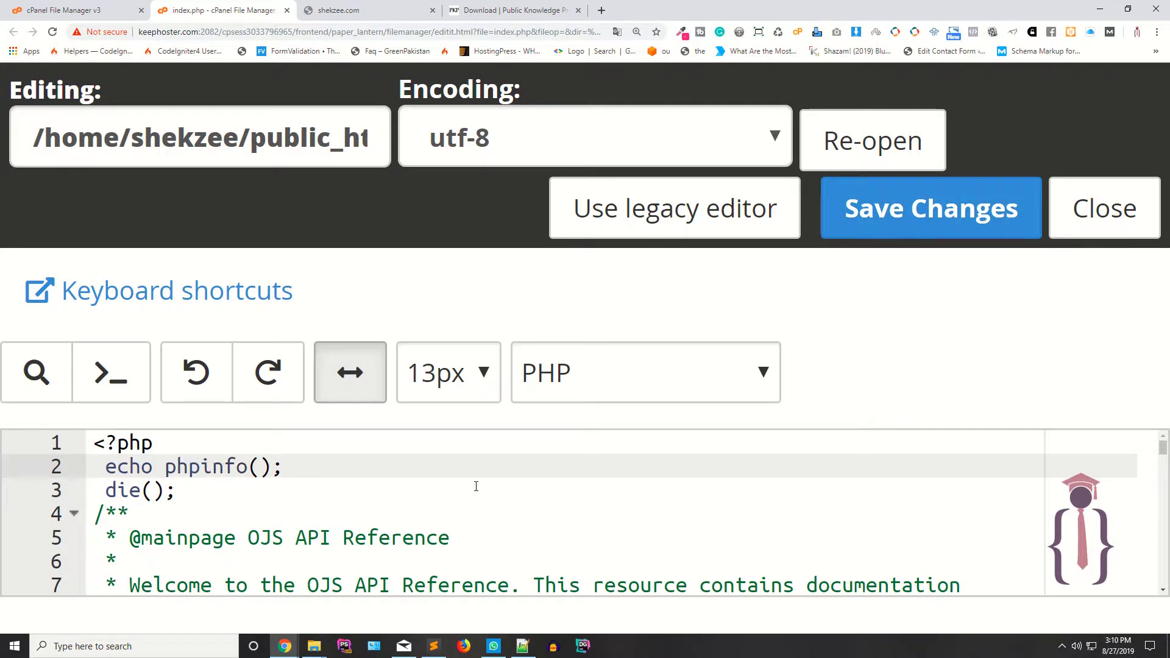
click(931, 208)
Reload the site and scroll through the PHP 7.1.27 information page
key(ctrl+Tab)
click(53, 32)
scroll(238, 305, down, 2)
scroll(325, 330, up, 2)
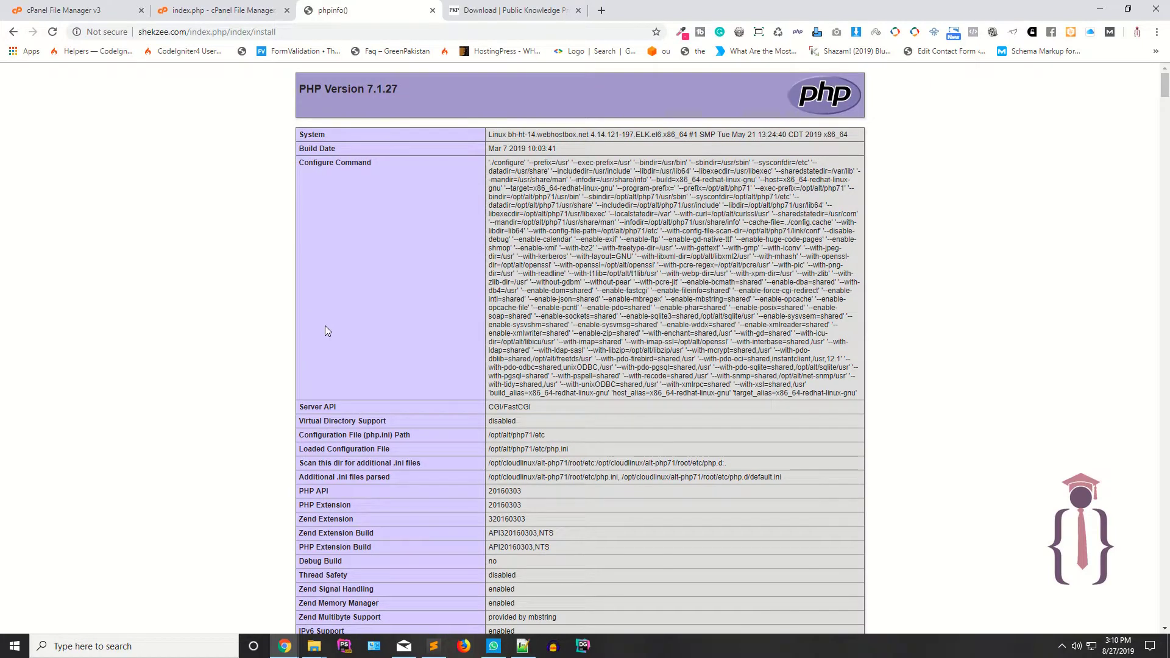
click(303, 98)
scroll(382, 116, down, 6)
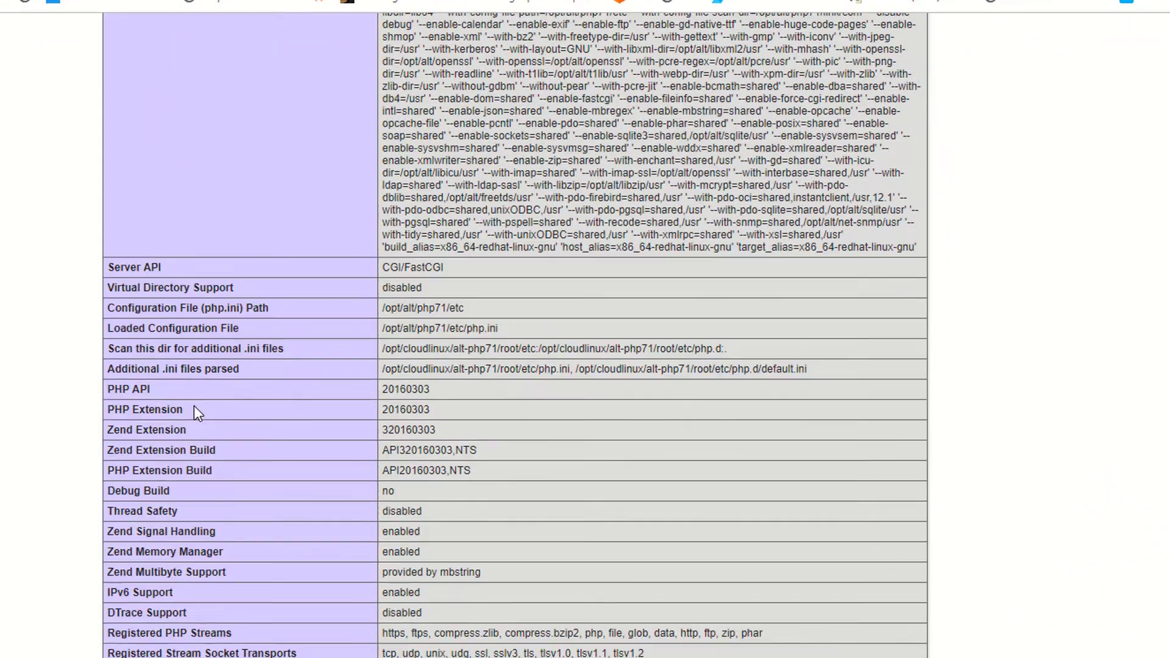
scroll(194, 405, down, 5)
scroll(194, 406, up, 5)
scroll(194, 406, down, 11)
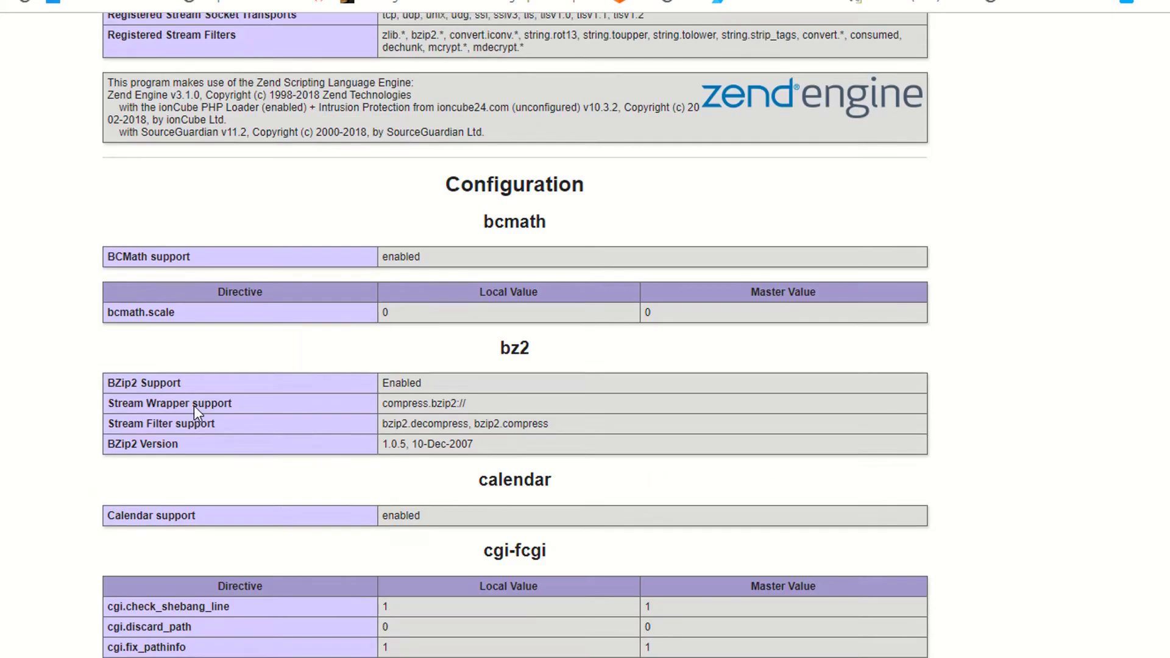
scroll(195, 406, down, 8)
scroll(195, 407, up, 4)
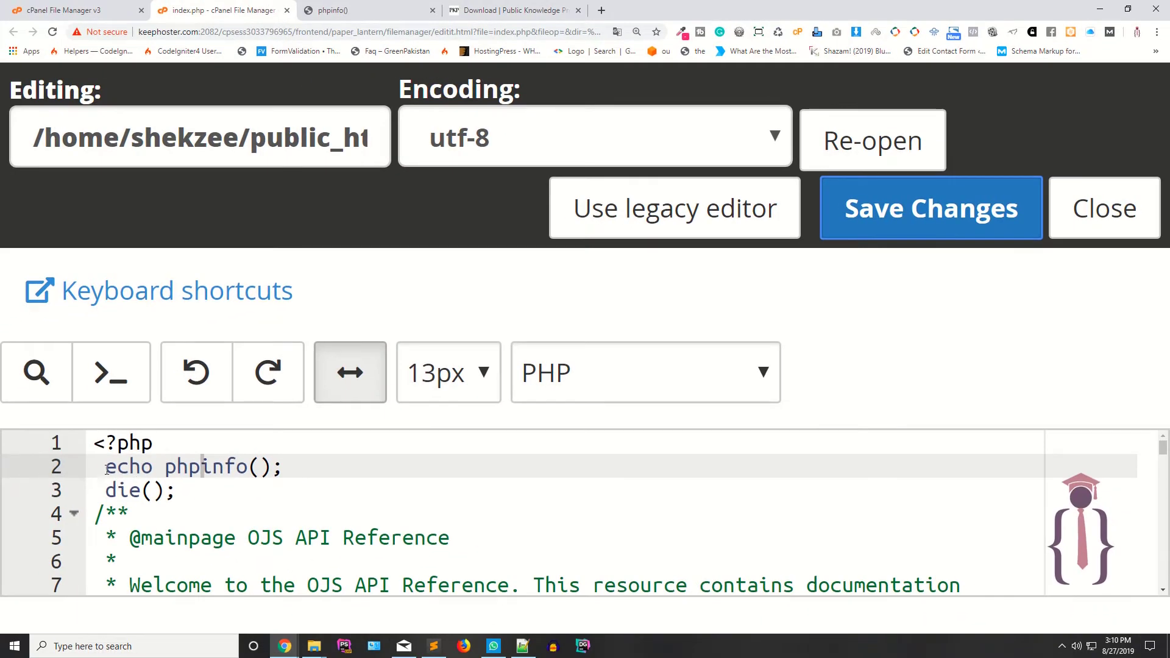
Comment out the echo and die lines in index.php with // and save
key(Home)
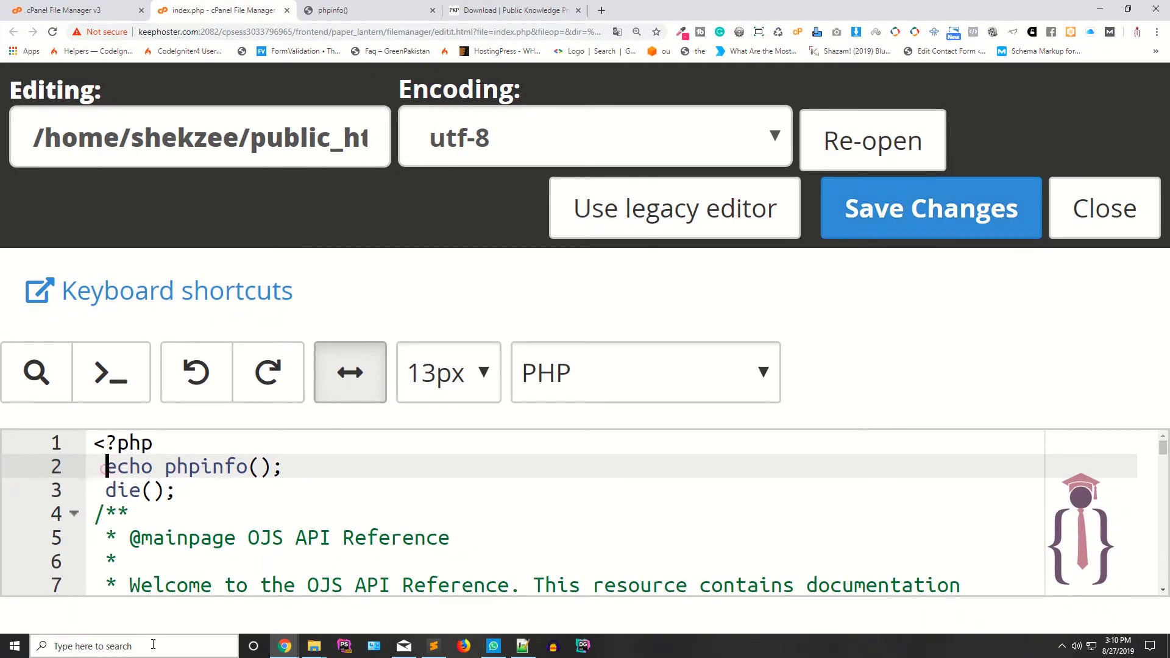
text(//)
key(Down)
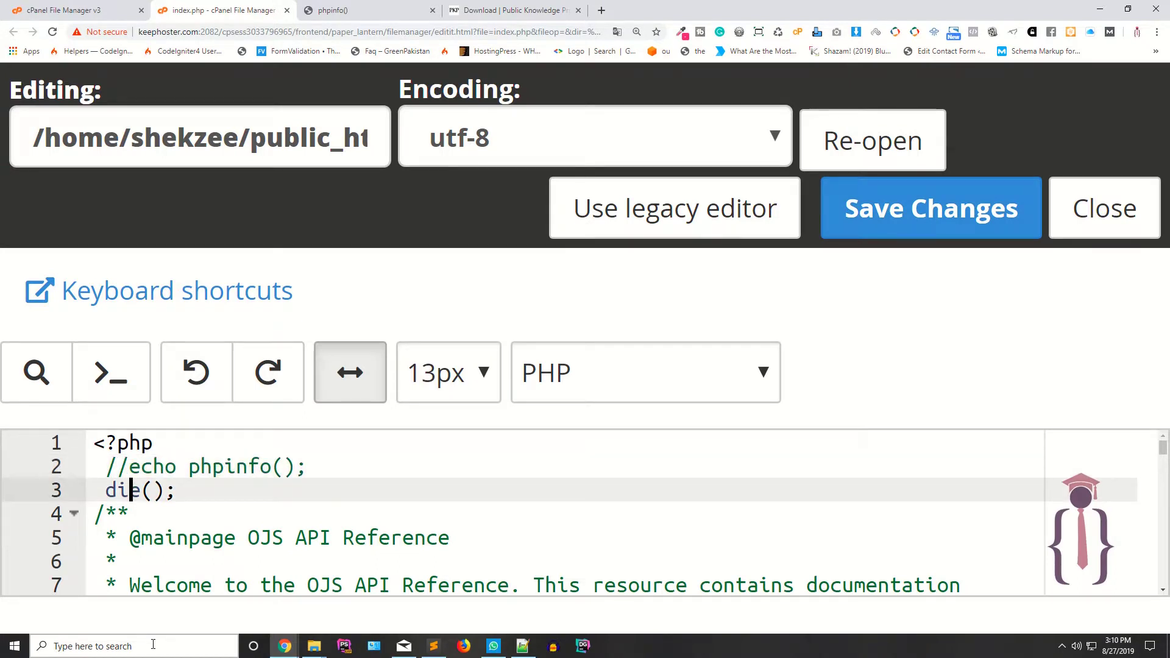
text(//)
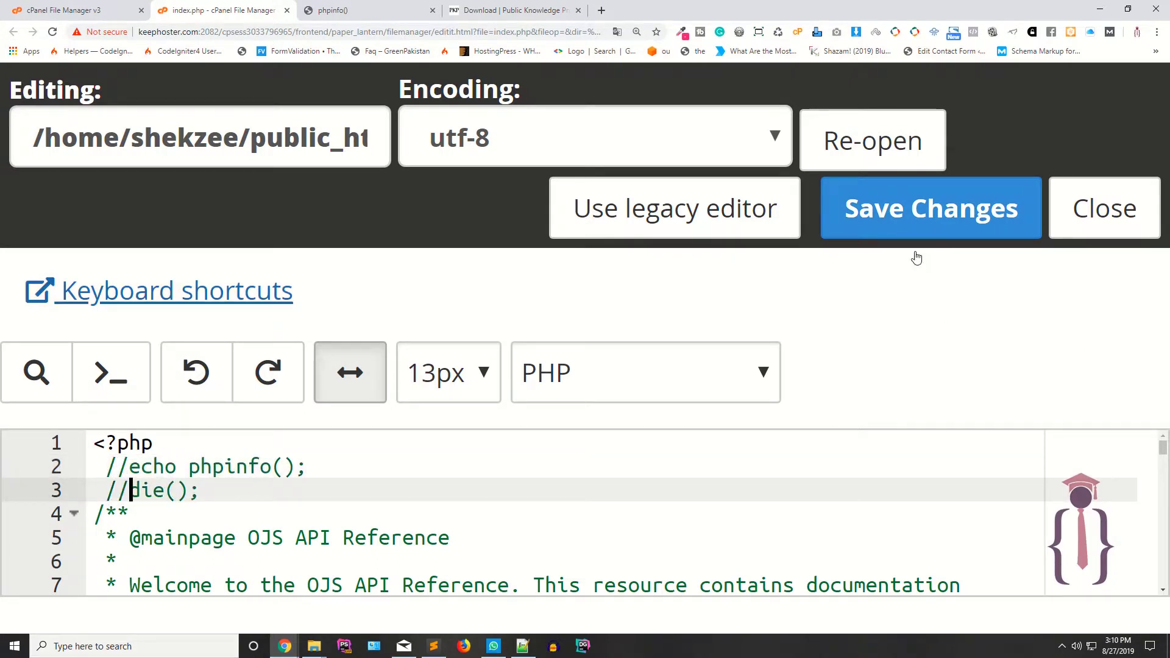
click(932, 210)
Reload the site so the OJS installation form appears again
click(409, 8)
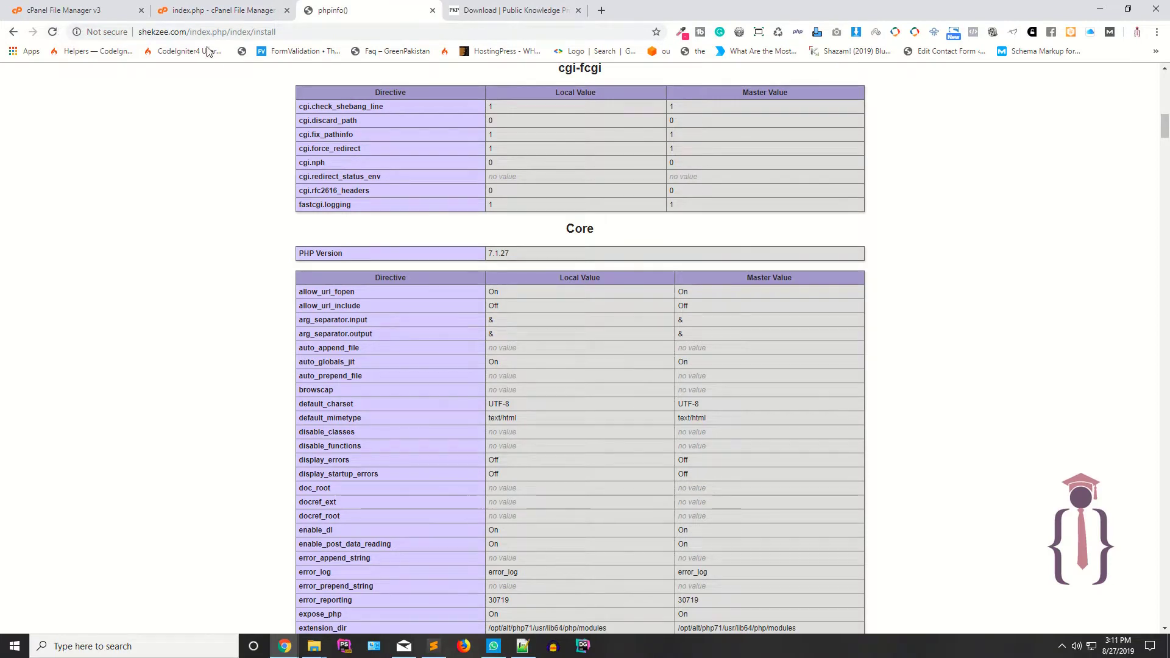
click(51, 33)
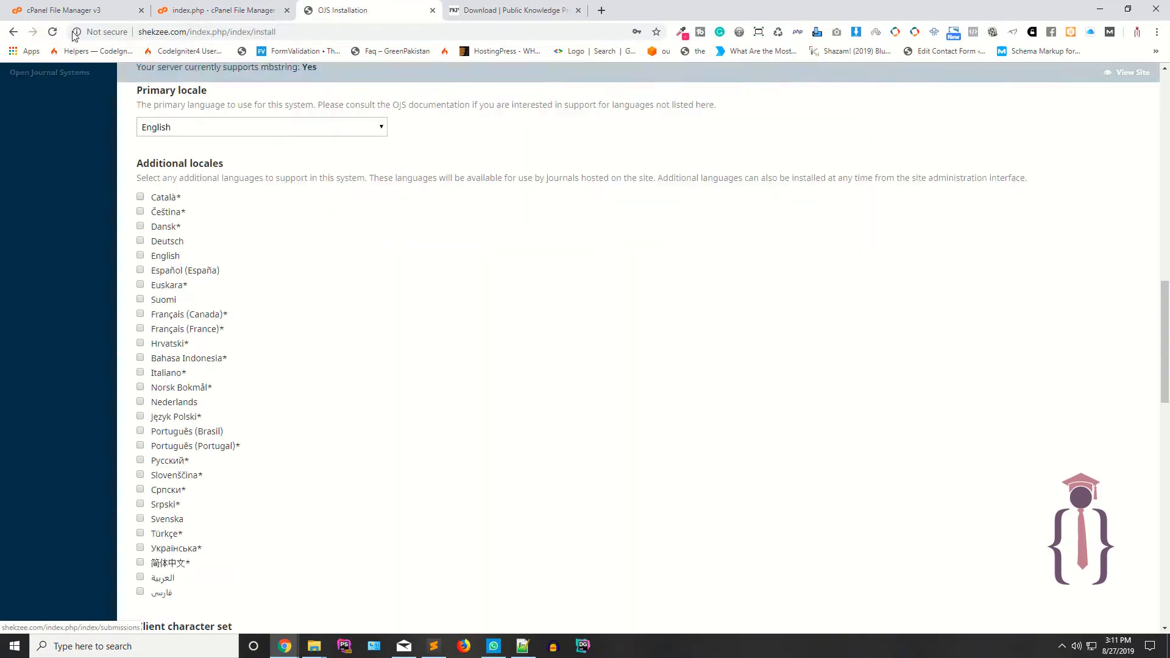
scroll(285, 216, up, 3)
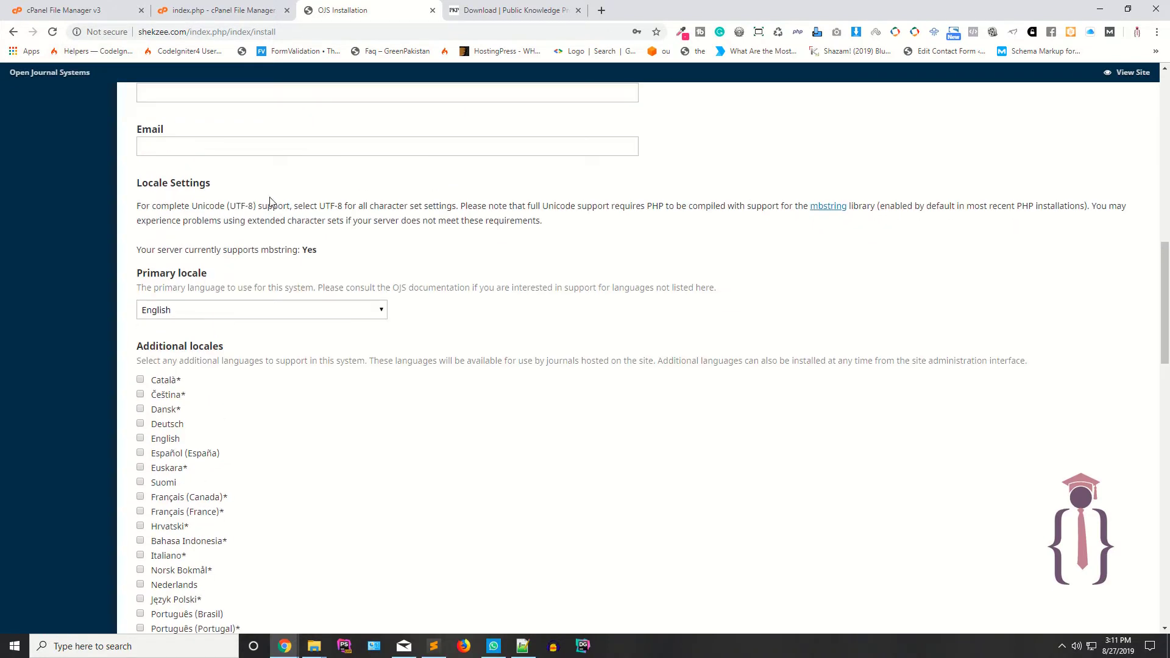
scroll(271, 202, up, 5)
Close the index.php editor and read the installer's upgrade note and supported database systems
click(242, 8)
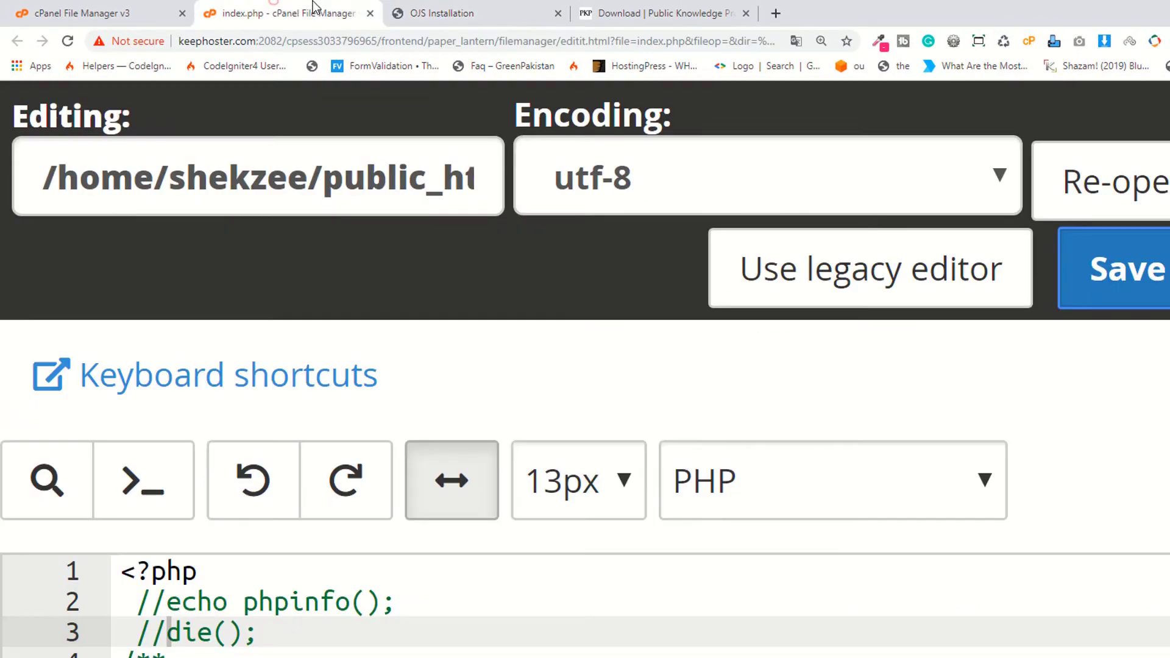
click(370, 13)
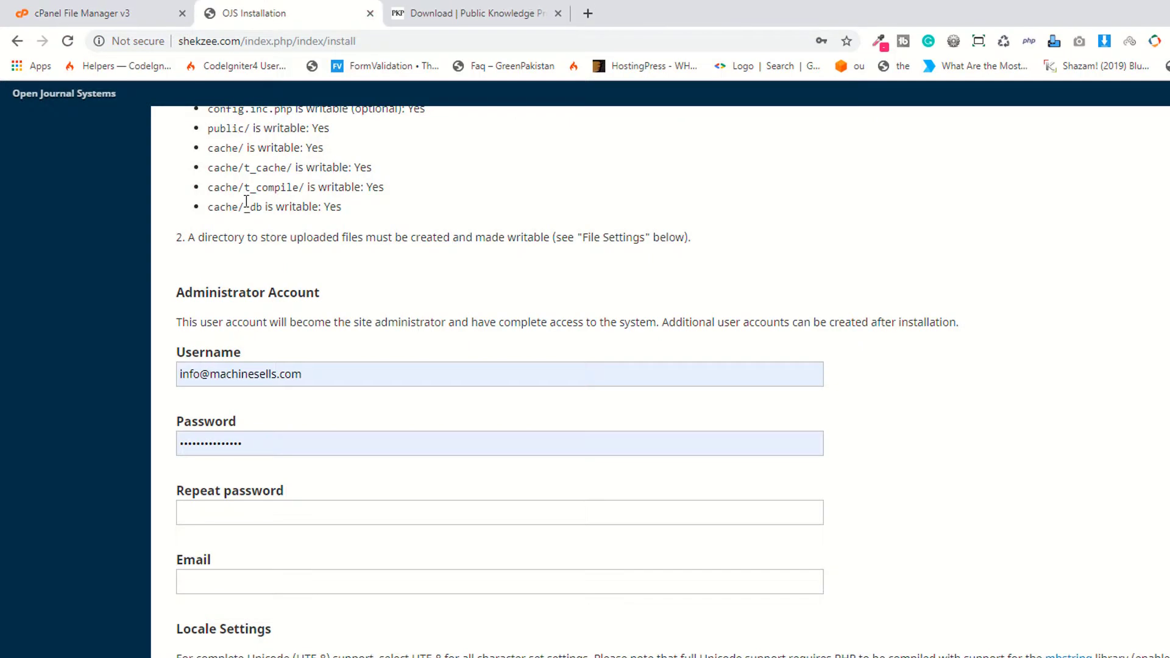
scroll(287, 296, up, 10)
scroll(263, 284, down, 5)
scroll(264, 284, up, 4)
drag(184, 282, 396, 278)
scroll(393, 277, down, 3)
drag(196, 169, 404, 148)
scroll(474, 189, down, 3)
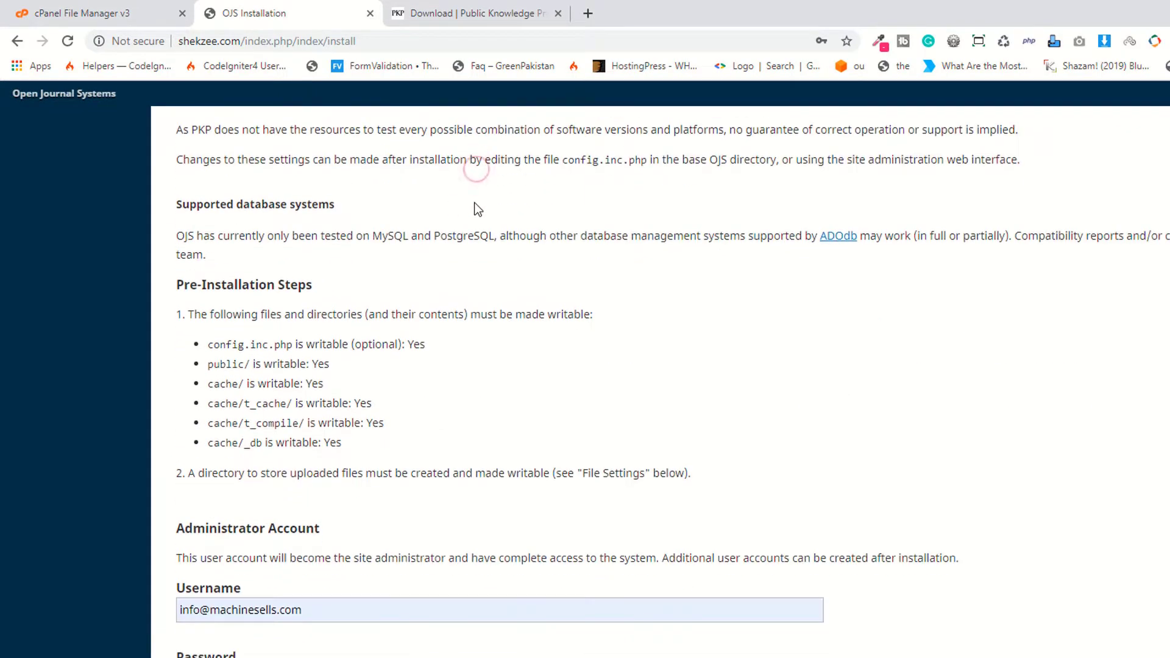
drag(204, 202, 292, 186)
click(221, 192)
drag(230, 208, 514, 285)
click(513, 285)
scroll(470, 285, down, 1)
Review the Pre-Installation Steps writable list, including config.inc.php and public
drag(176, 206, 320, 213)
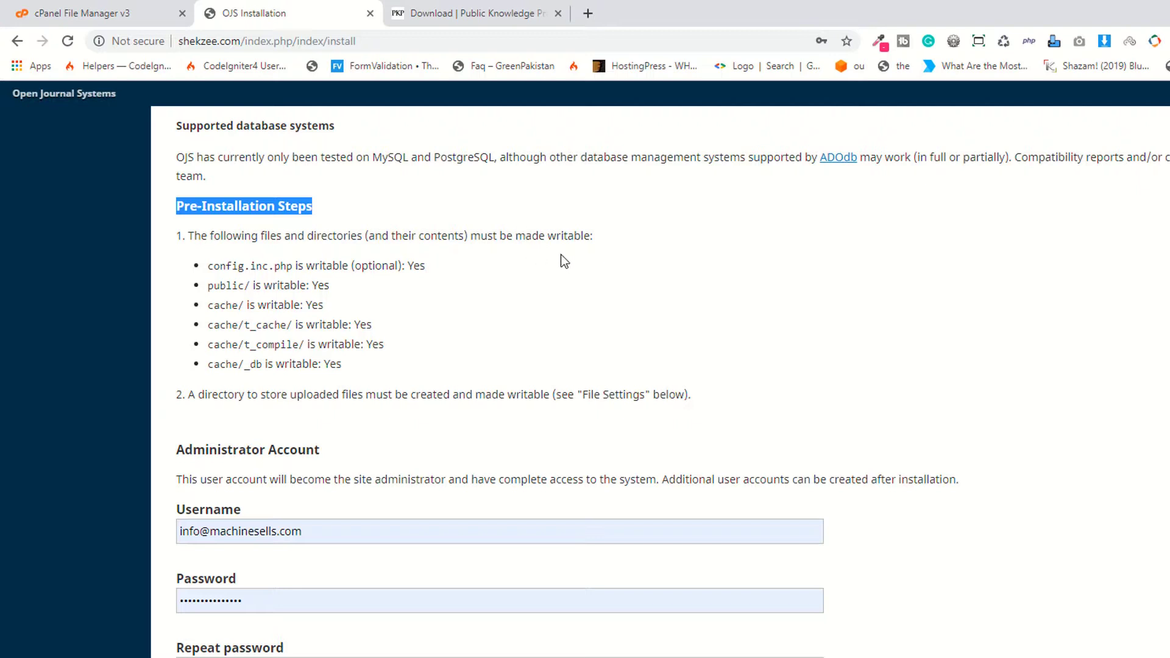
drag(208, 266, 291, 263)
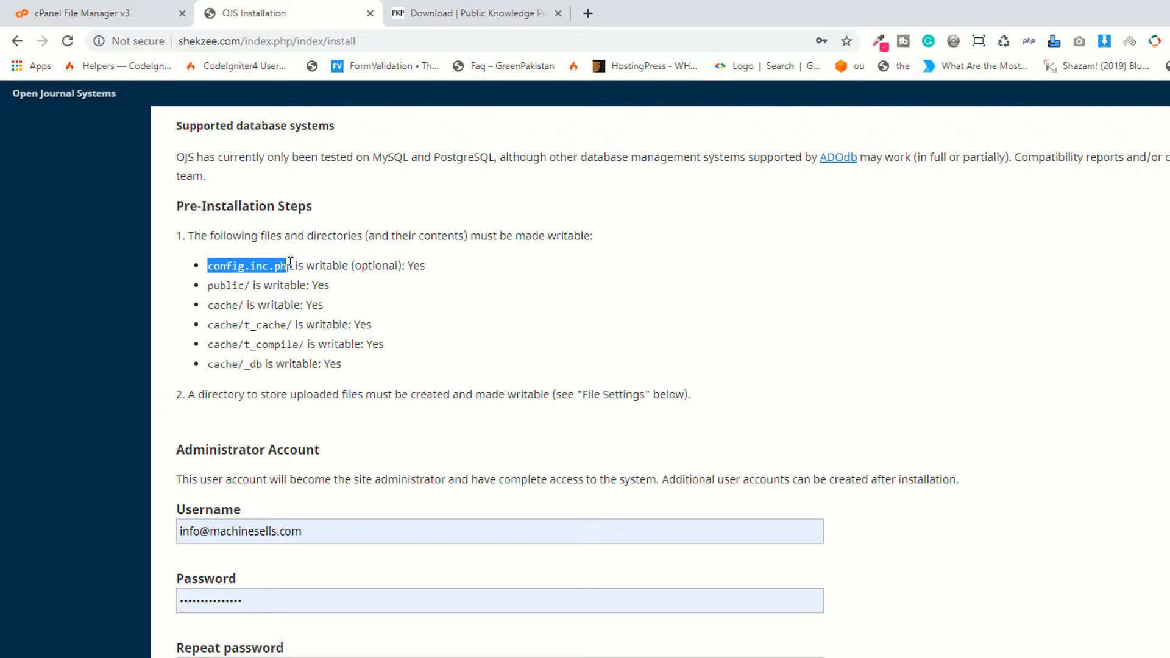
click(357, 265)
double_click(227, 286)
click(142, 8)
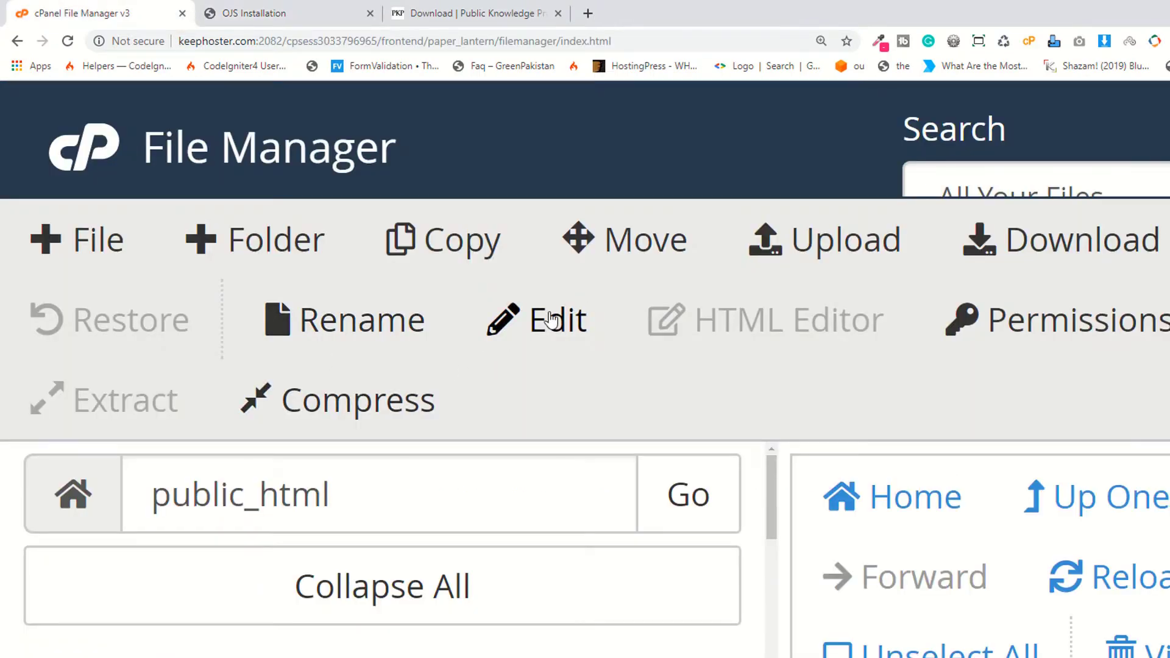
Give the public folder 777 permissions by adding group and world write
key(ctrl+0)
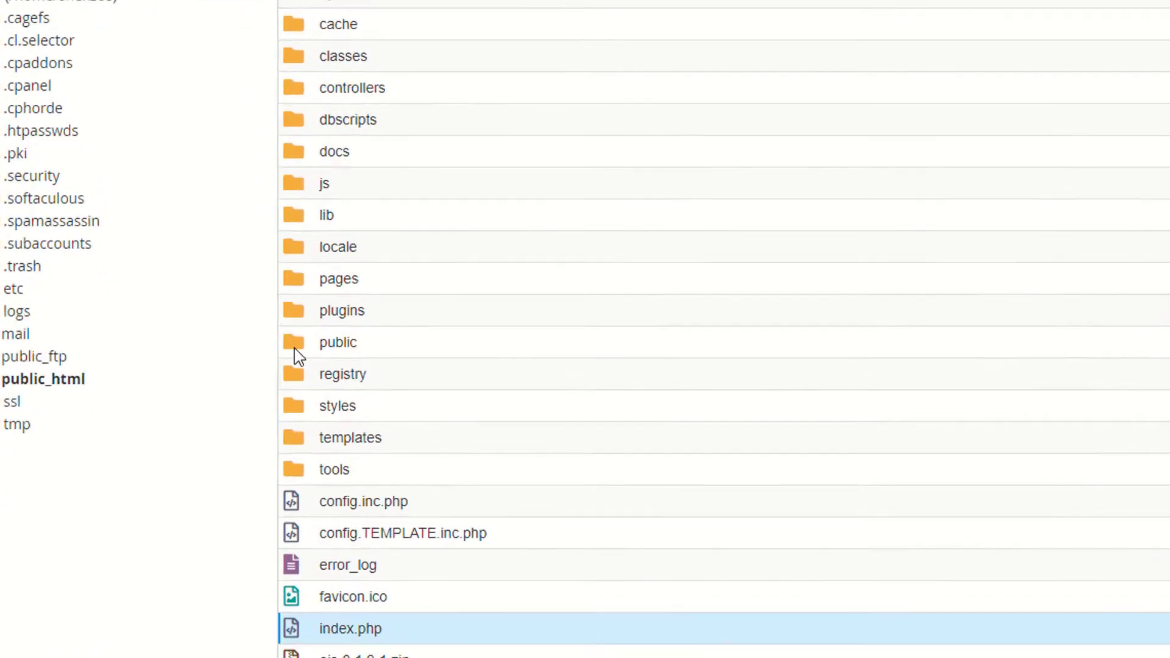
click(277, 495)
right_click(277, 494)
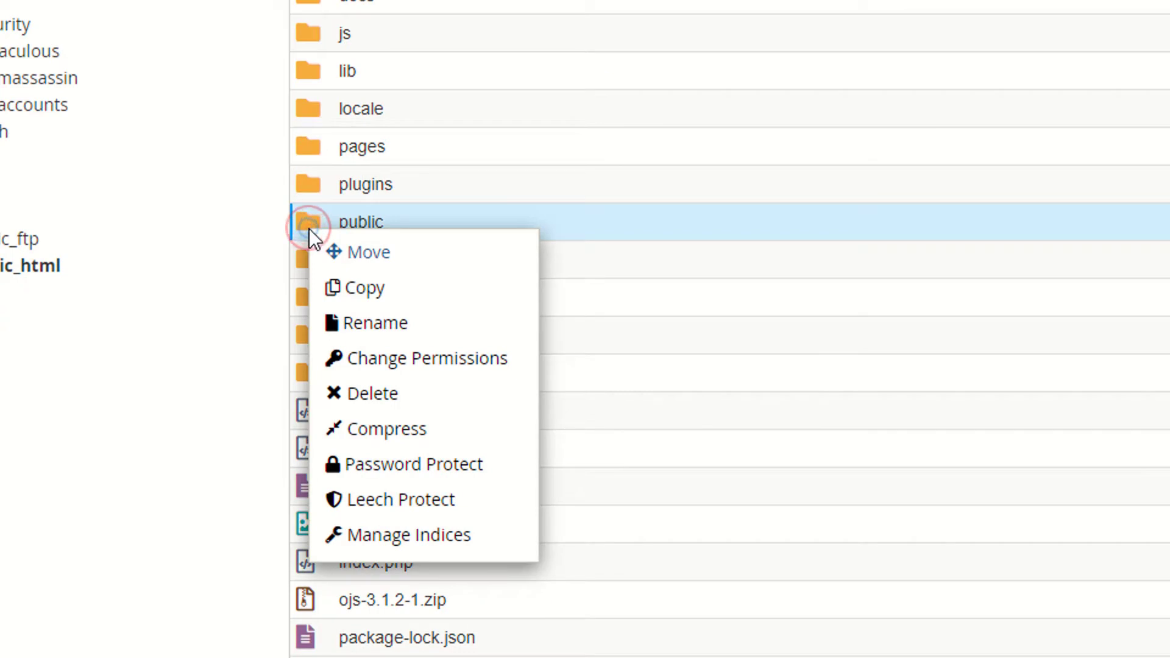
click(405, 360)
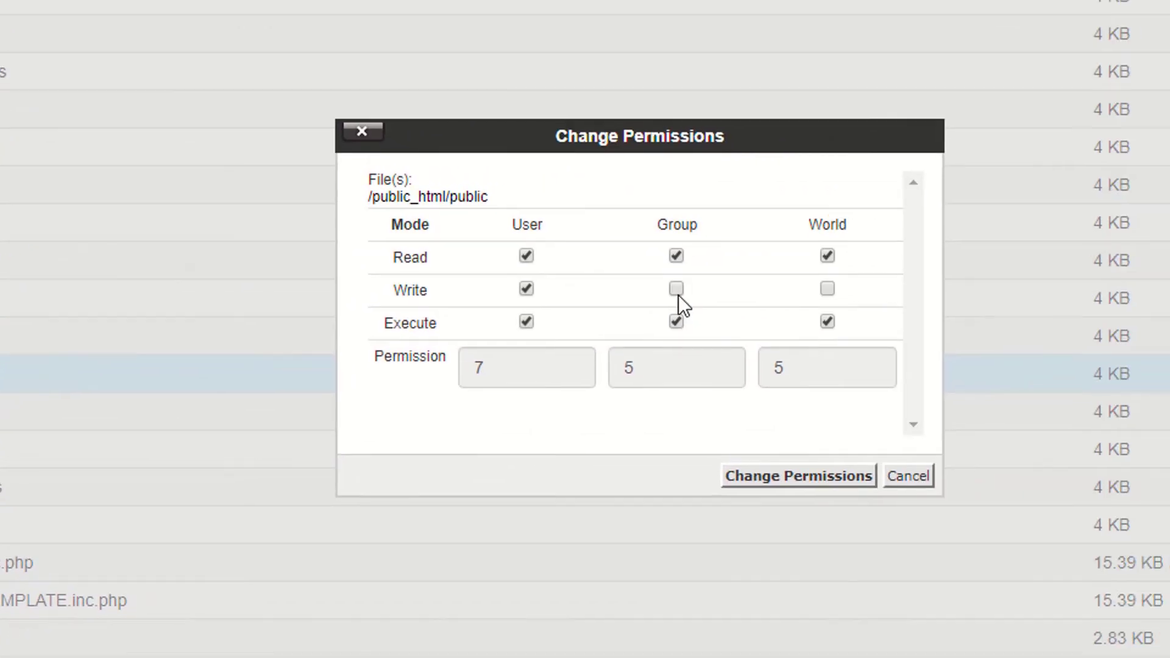
click(959, 185)
click(1109, 184)
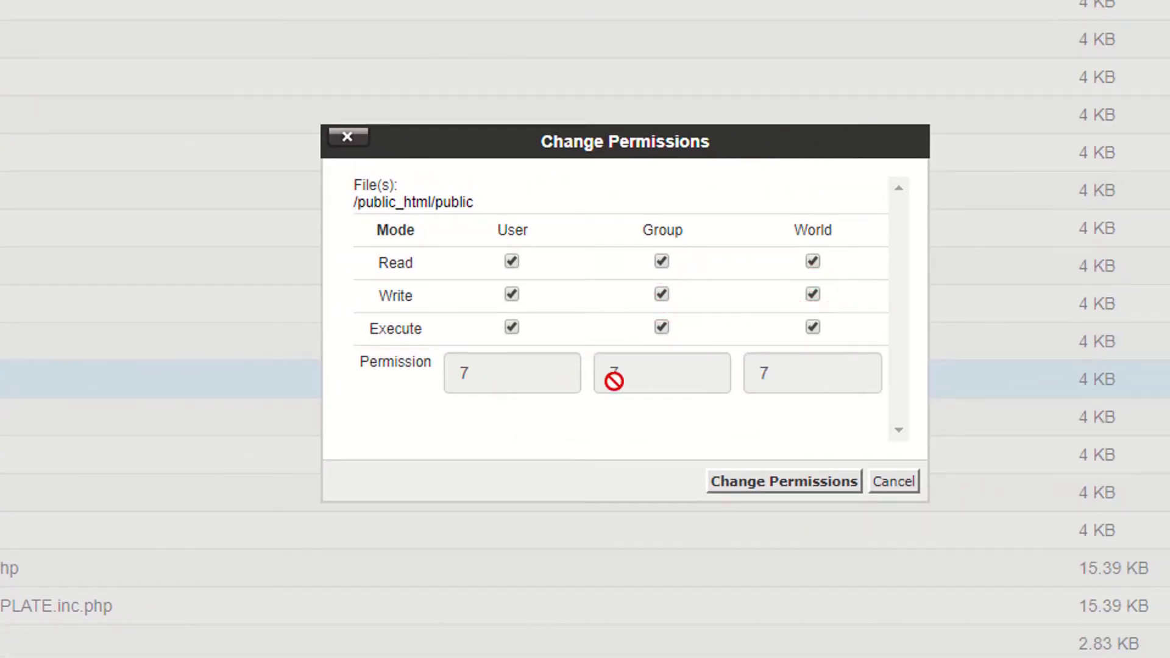
click(775, 482)
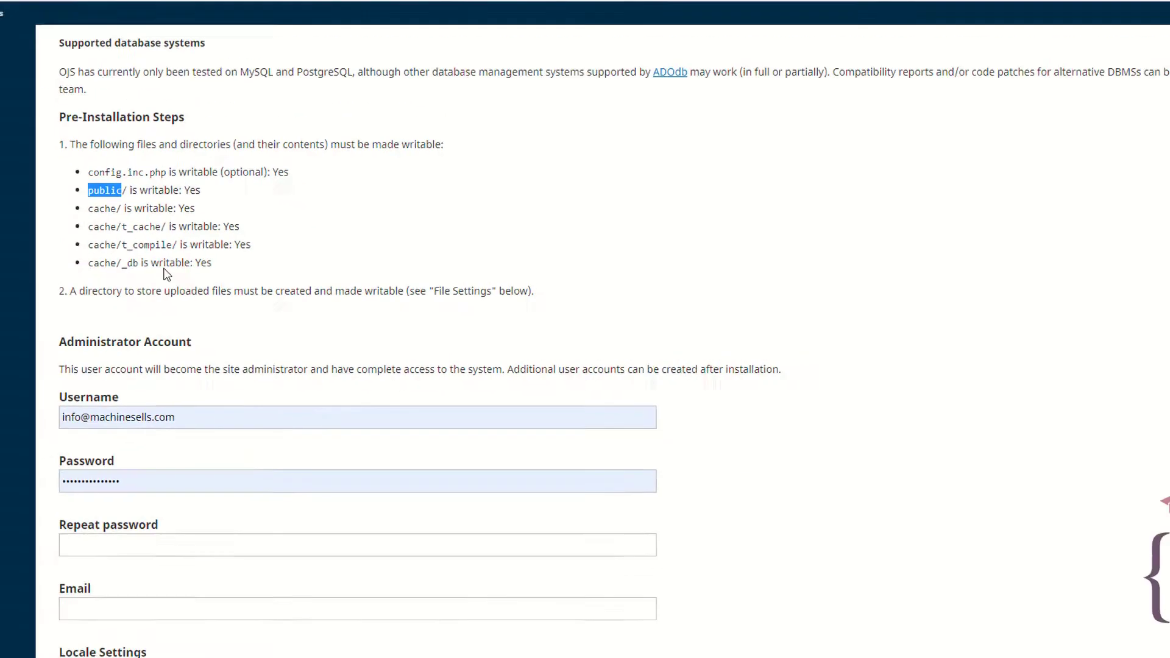
Set the cache folder to 777 with group and world write
double_click(173, 235)
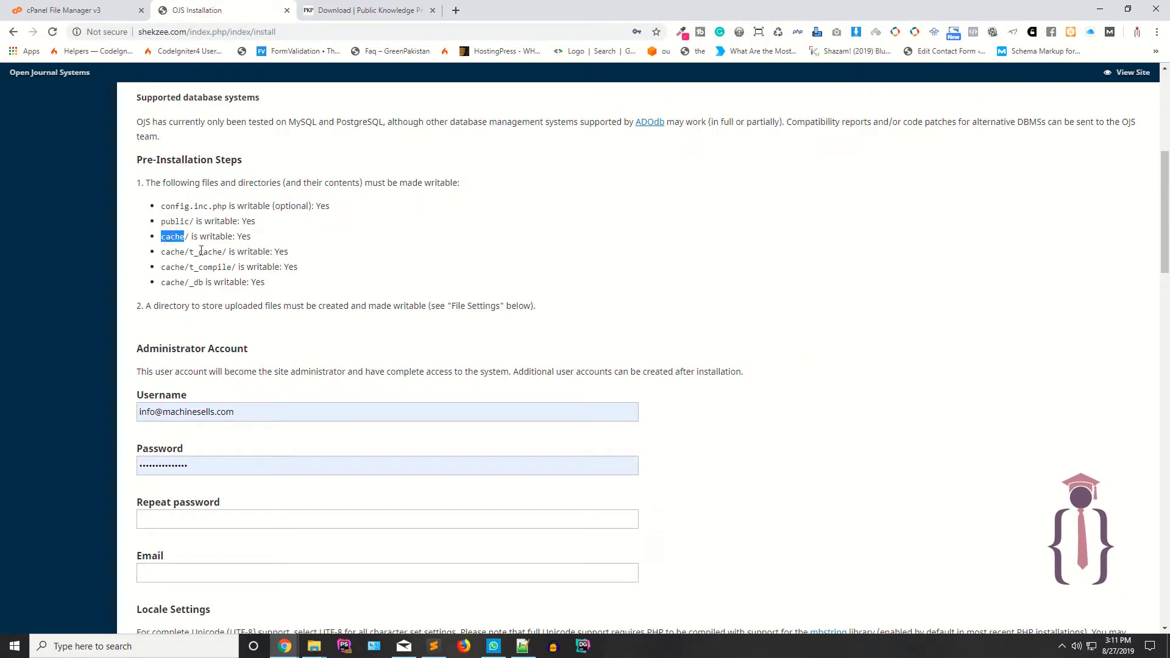
click(192, 239)
click(205, 251)
click(122, 10)
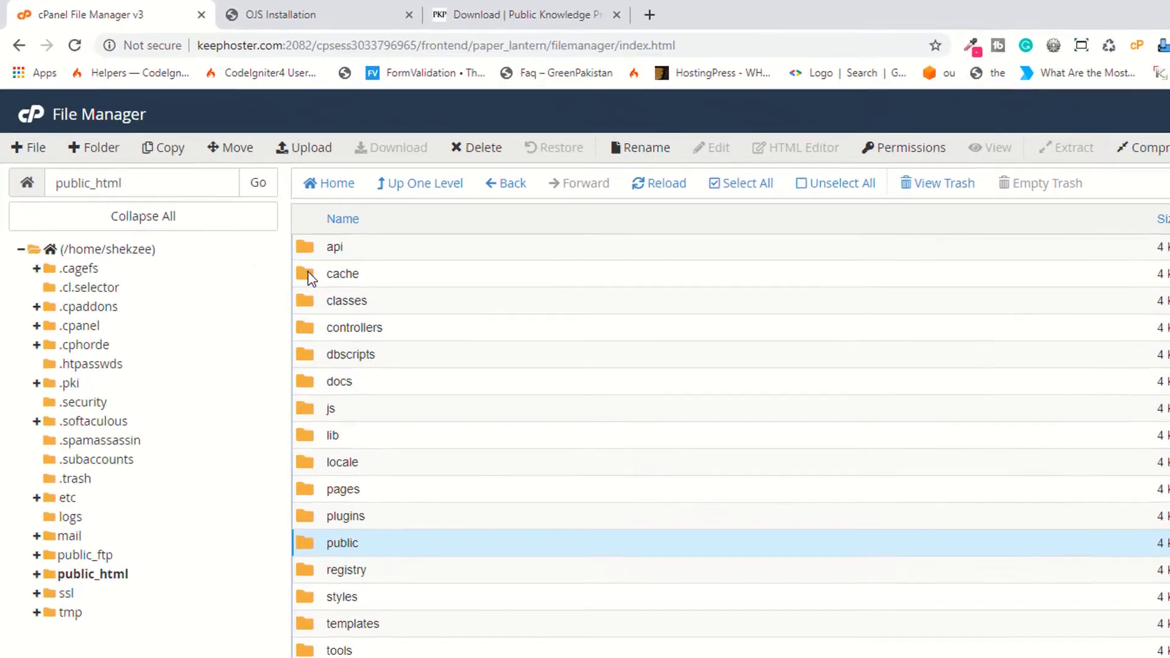
right_click(308, 272)
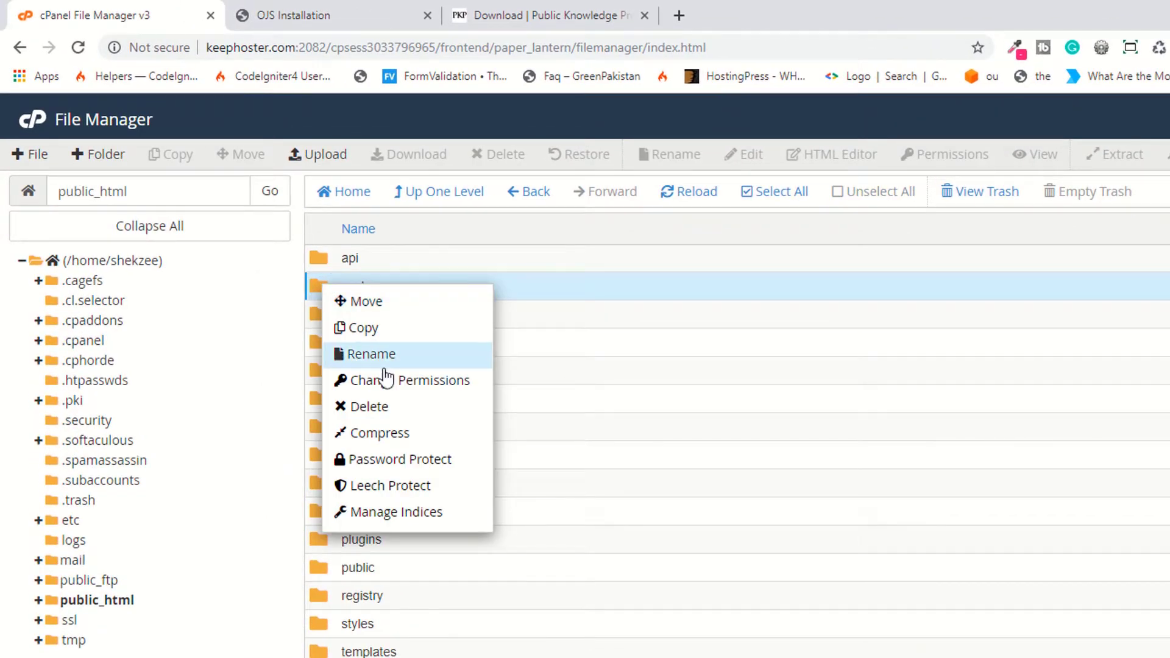
click(361, 369)
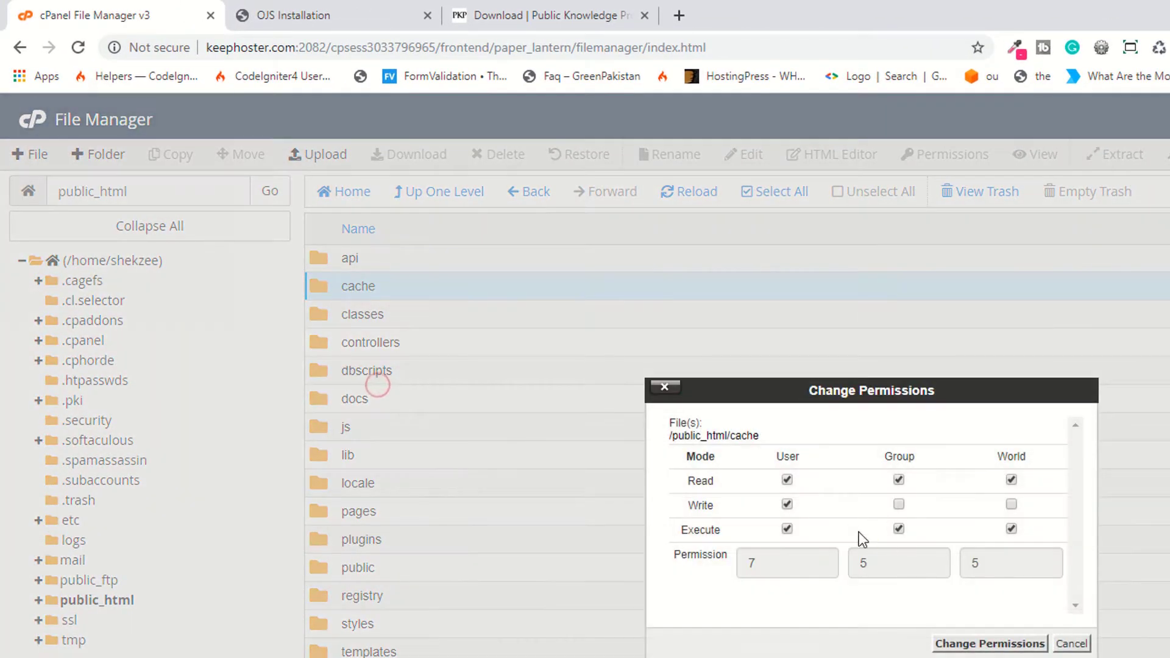
click(898, 504)
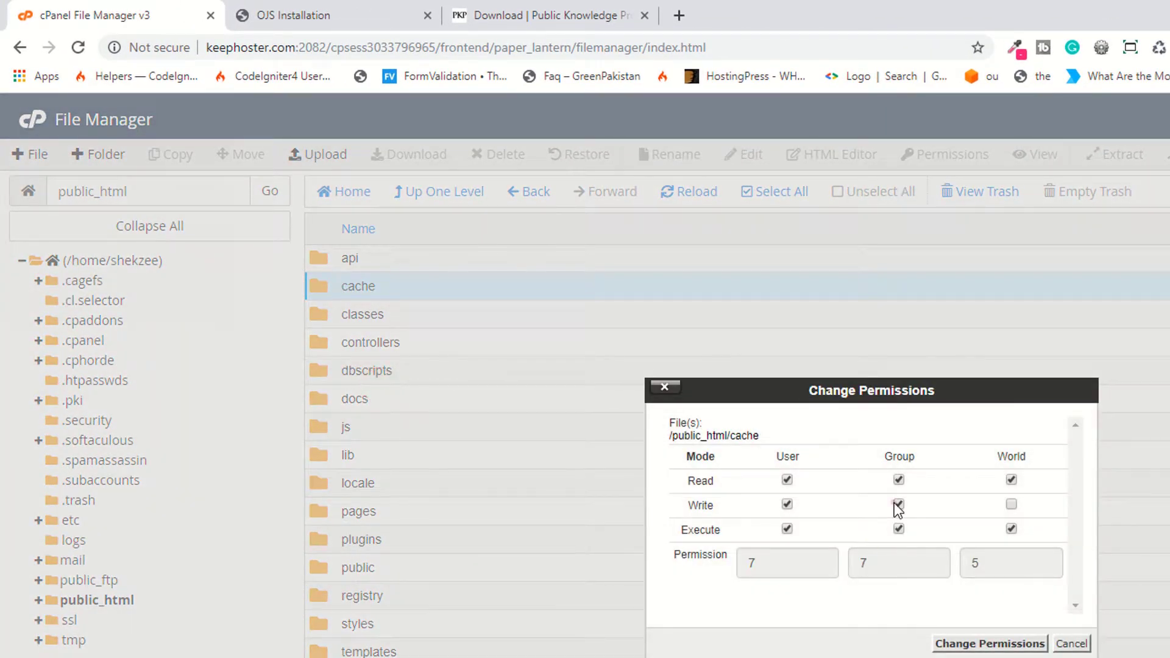
click(1012, 505)
click(985, 641)
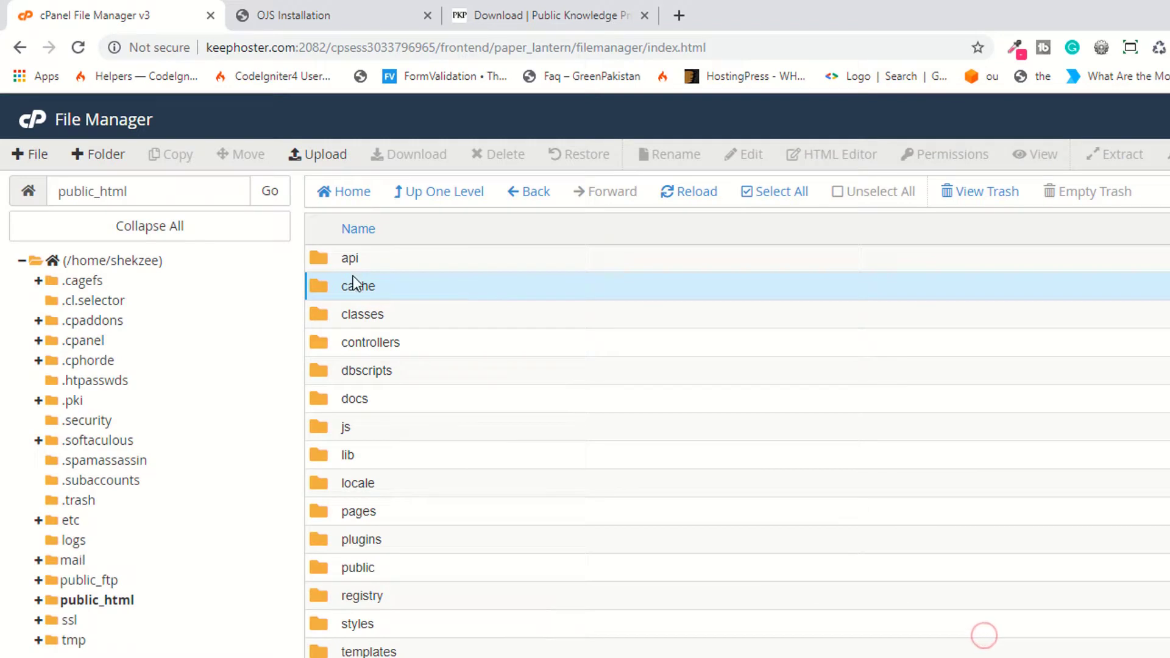
Open the cache folder and set its _db subfolder to 777
double_click(328, 289)
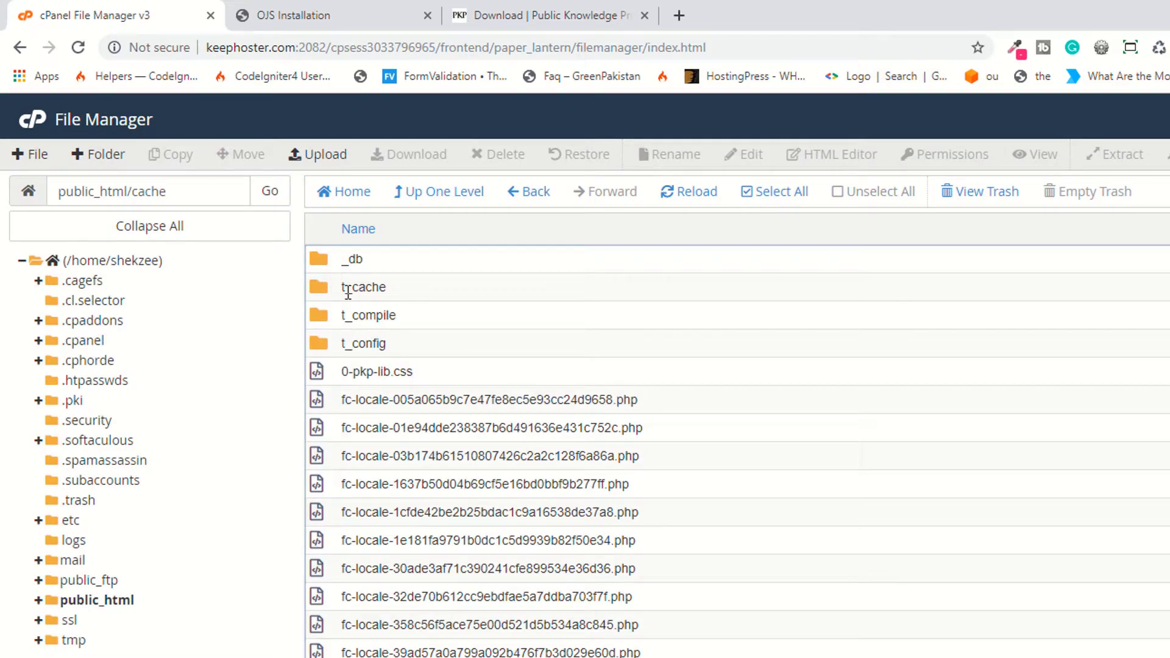
click(303, 8)
double_click(308, 375)
click(311, 396)
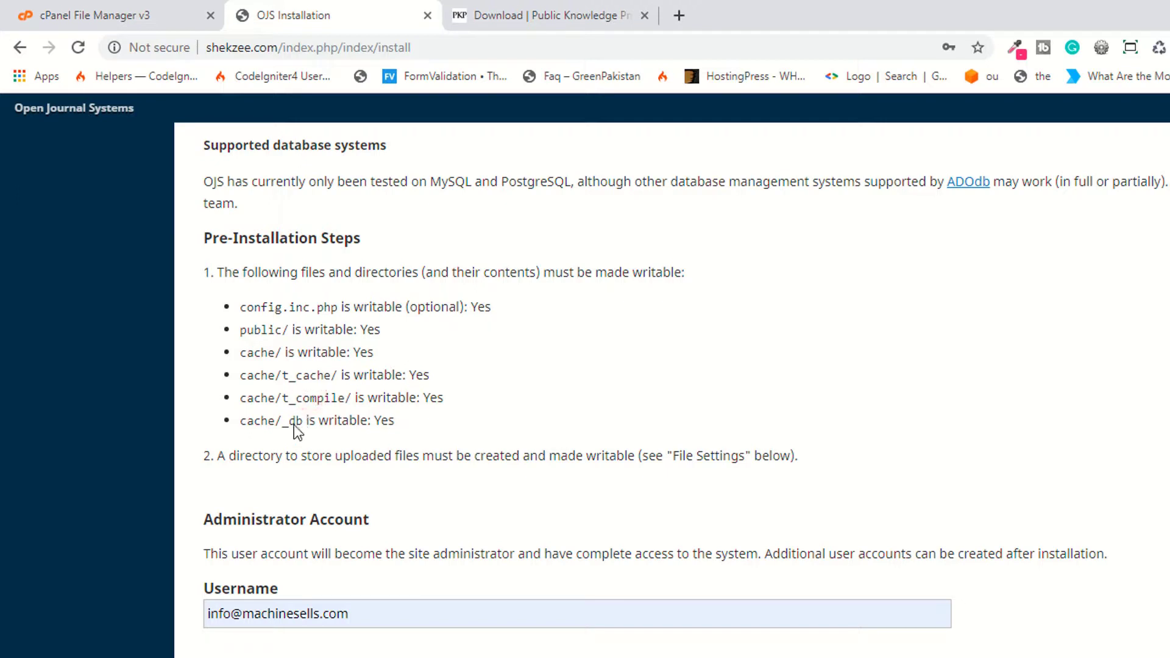
click(95, 7)
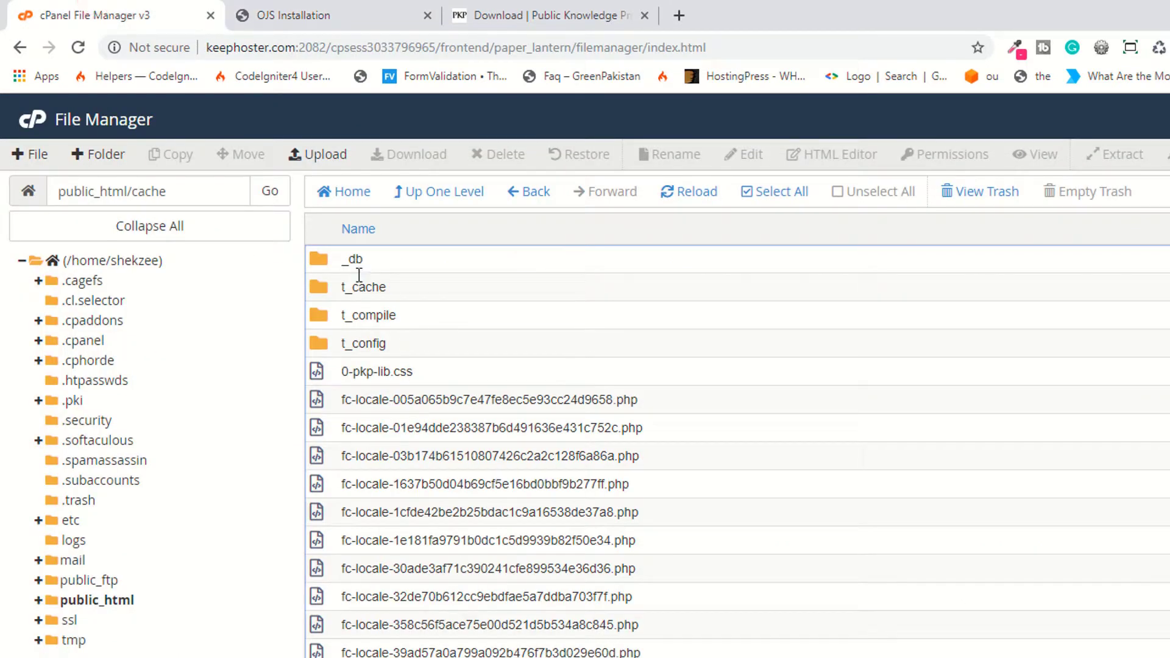
right_click(330, 250)
click(396, 345)
click(899, 504)
click(1013, 505)
click(987, 643)
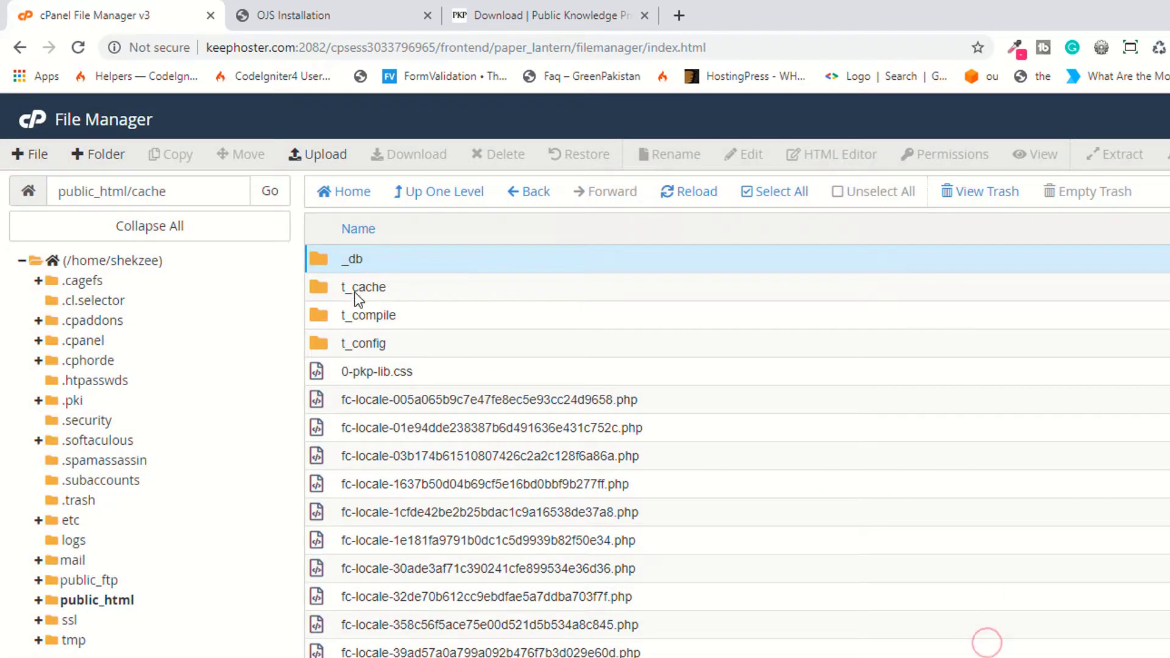
Set t_cache and t_compile to 777 and refresh the cache folder listing
right_click(336, 290)
click(453, 392)
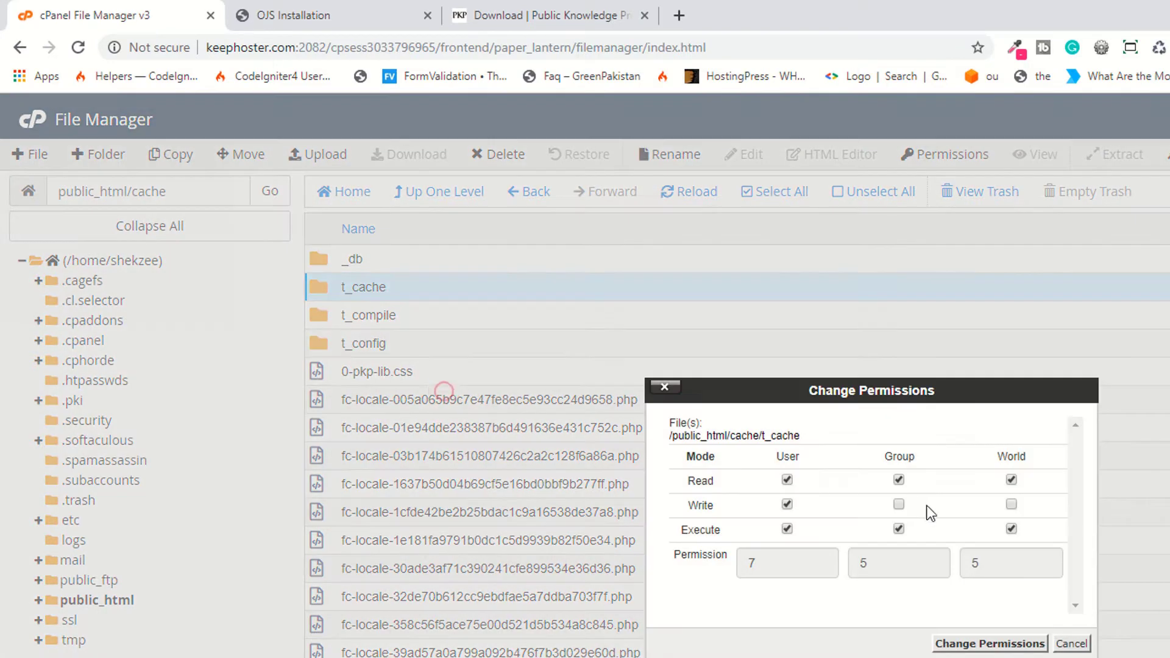
click(899, 504)
click(1011, 504)
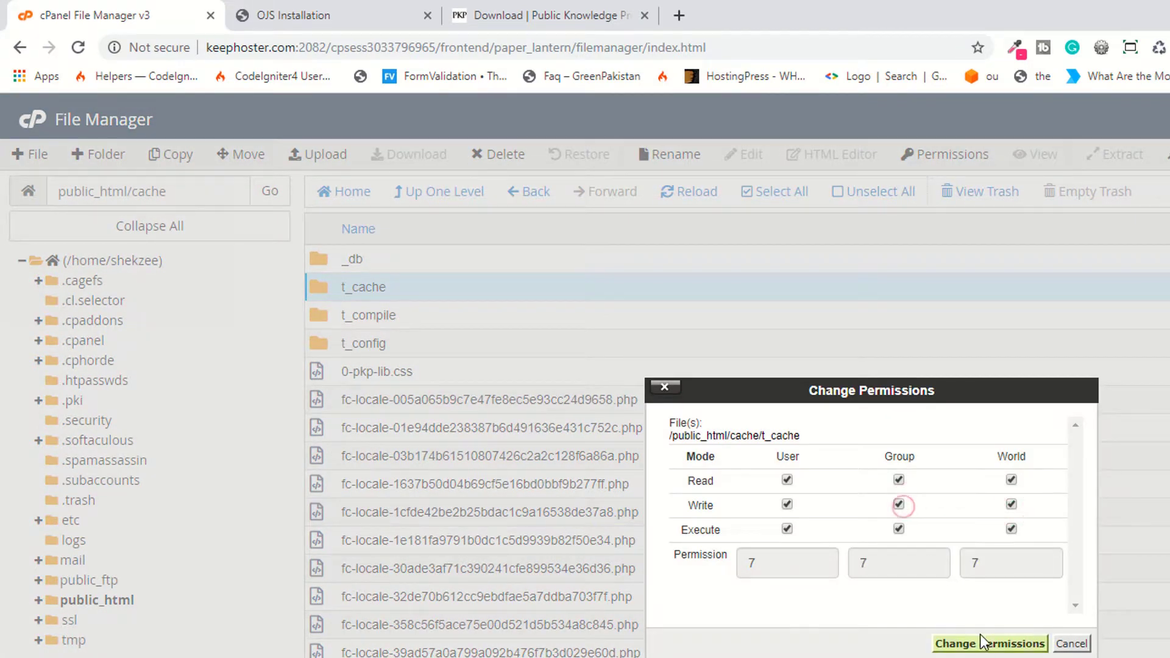
click(981, 643)
right_click(339, 316)
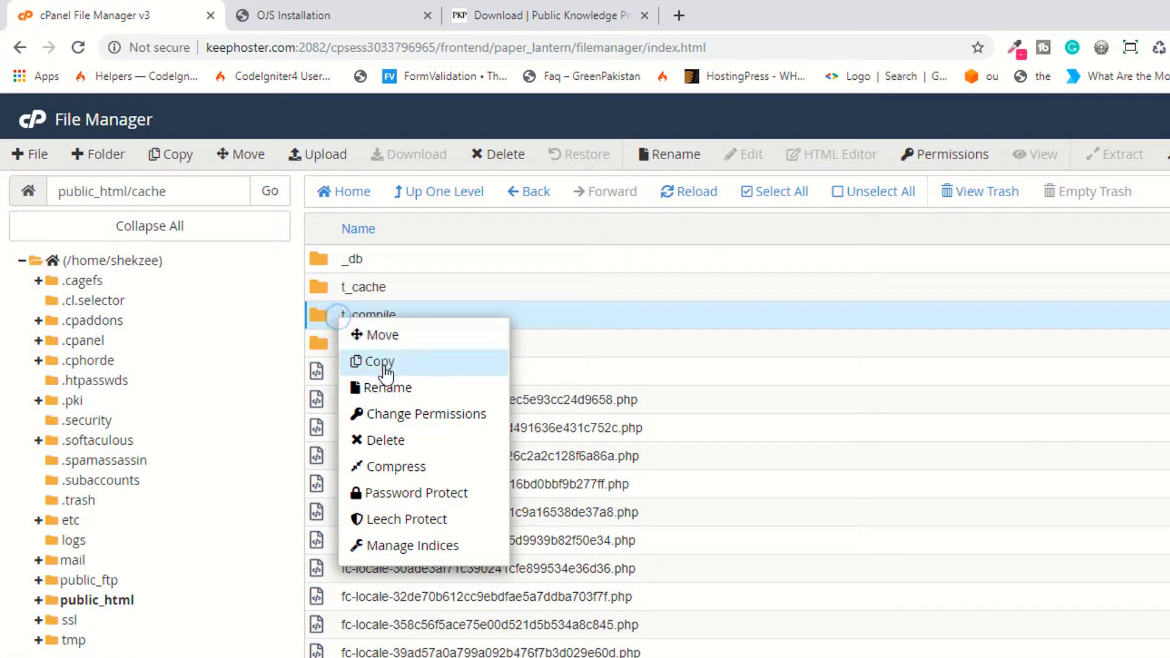
click(426, 414)
click(1012, 504)
click(990, 643)
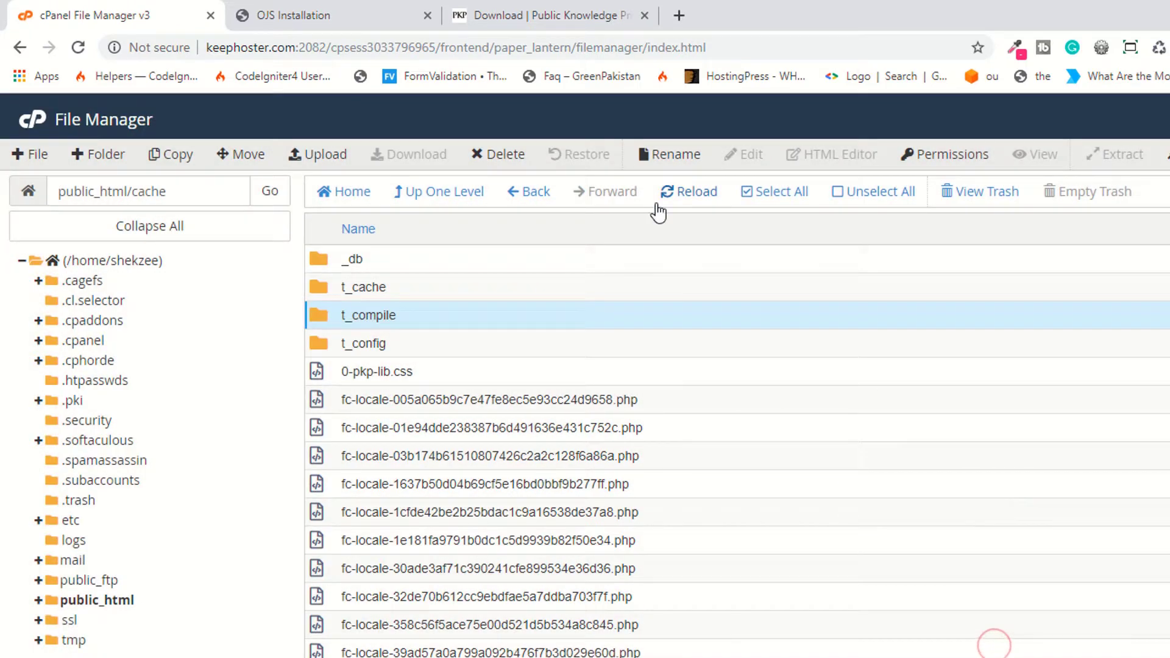
click(658, 210)
click(332, 14)
Scroll through the install form's Administrator Account, character set and upload directory fields
scroll(448, 512, down, 3)
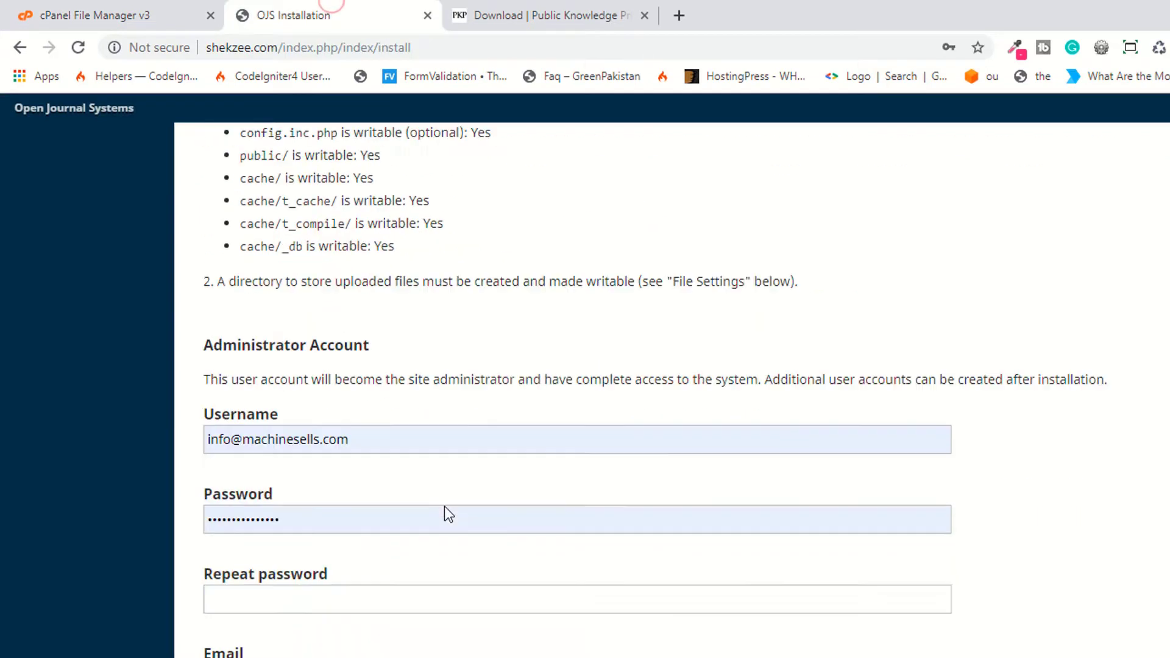
scroll(445, 507, down, 2)
drag(208, 253, 450, 252)
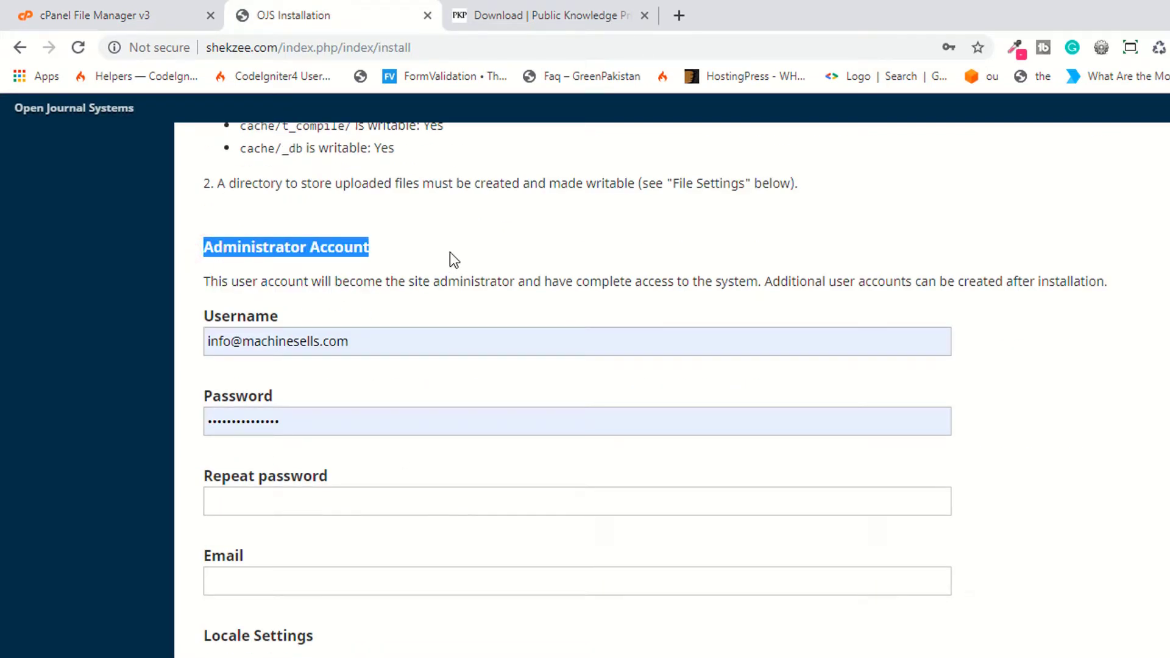
scroll(457, 295, down, 10)
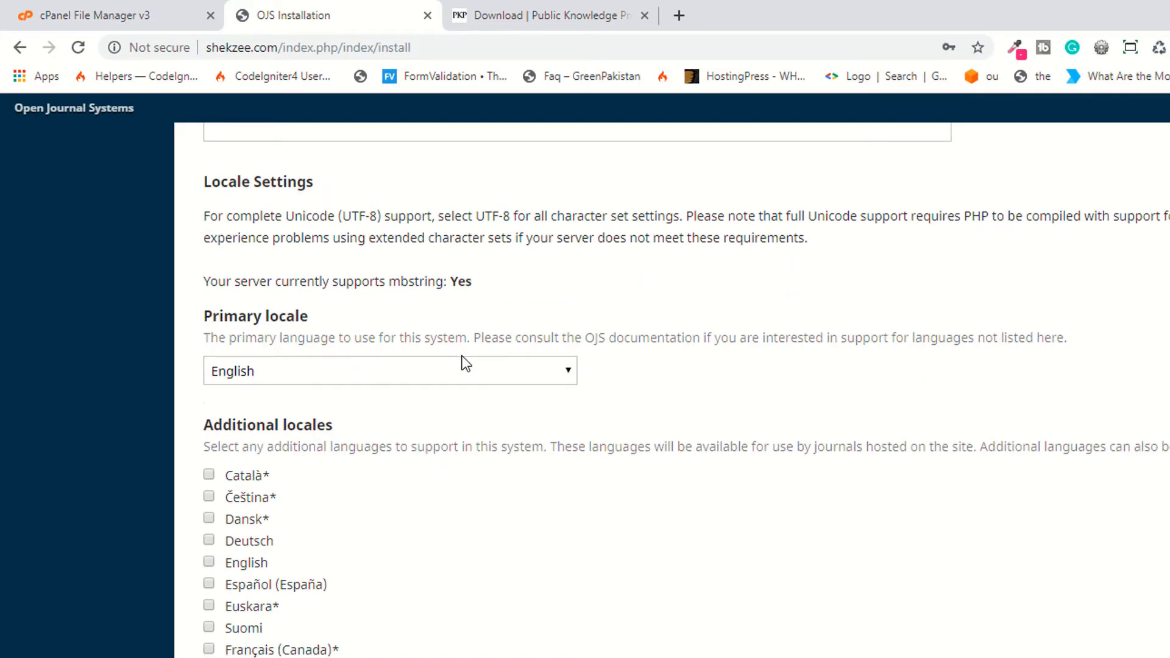
scroll(422, 471, down, 13)
scroll(410, 454, up, 4)
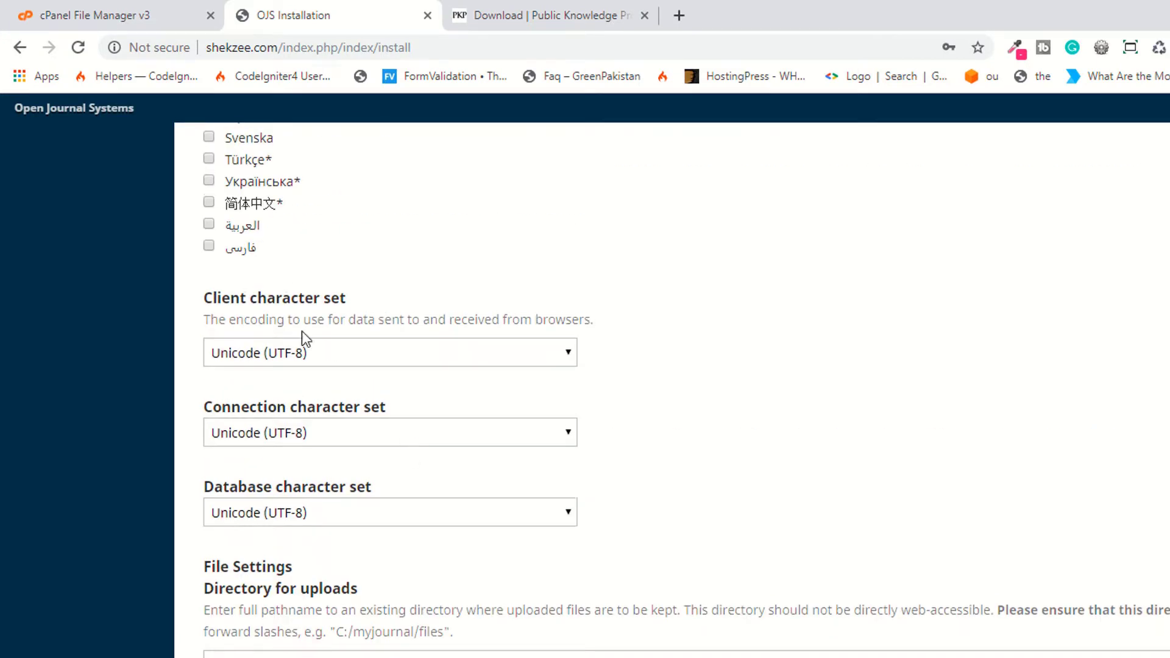
drag(220, 299, 393, 295)
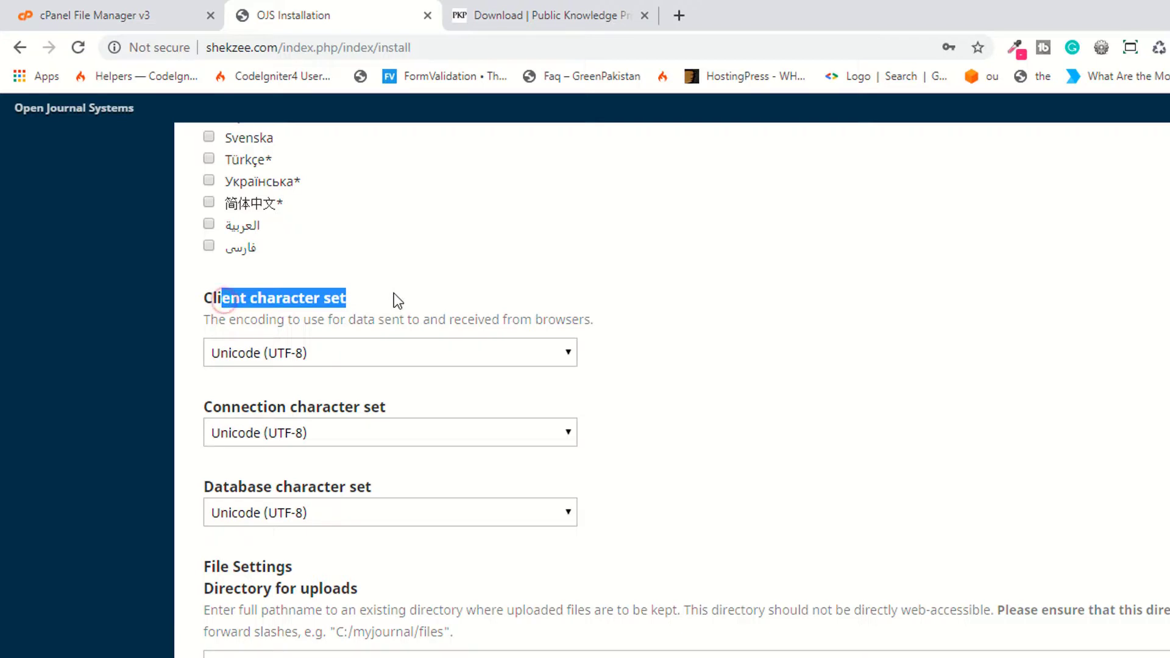
click(814, 330)
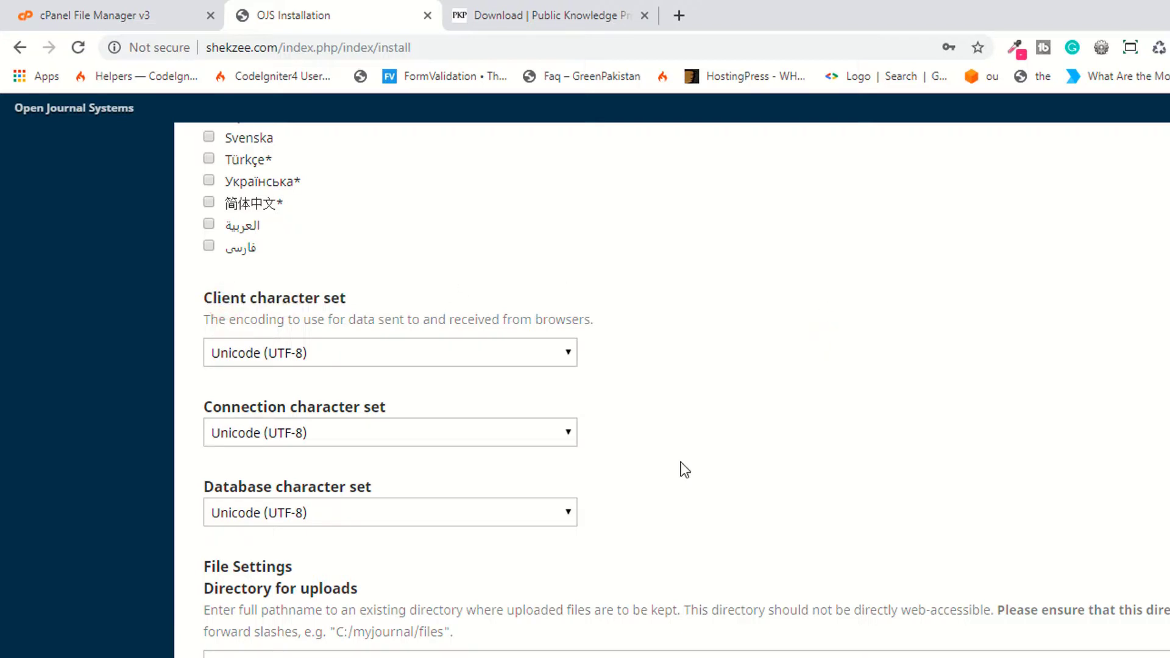
scroll(683, 467, down, 5)
click(394, 290)
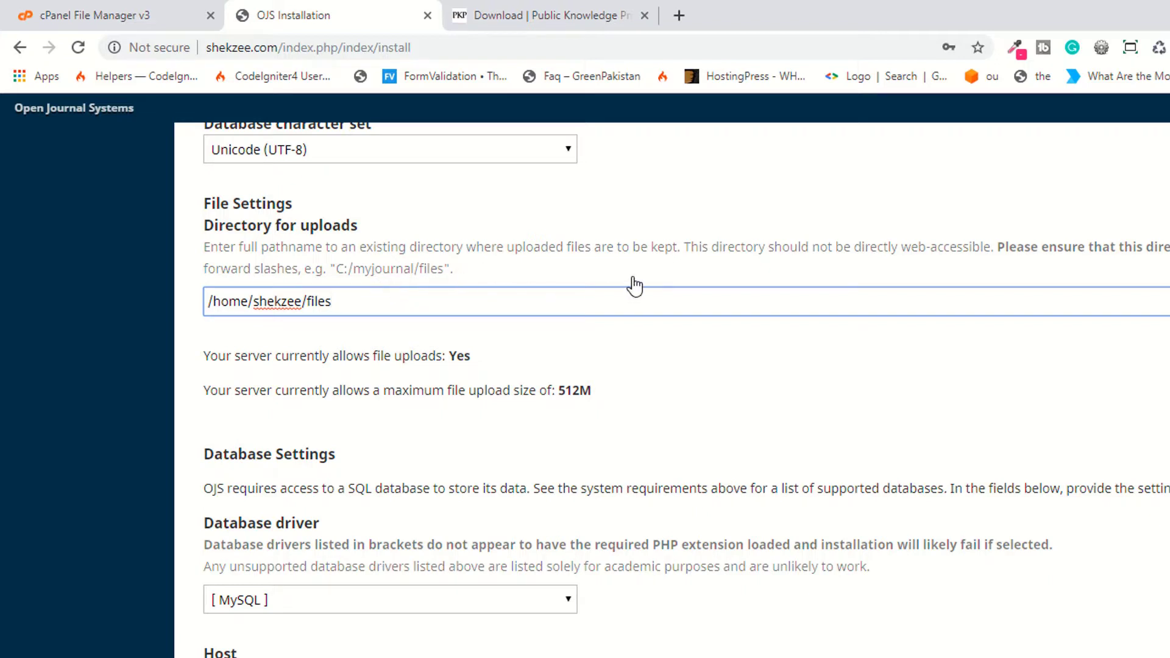
scroll(433, 389, up, 20)
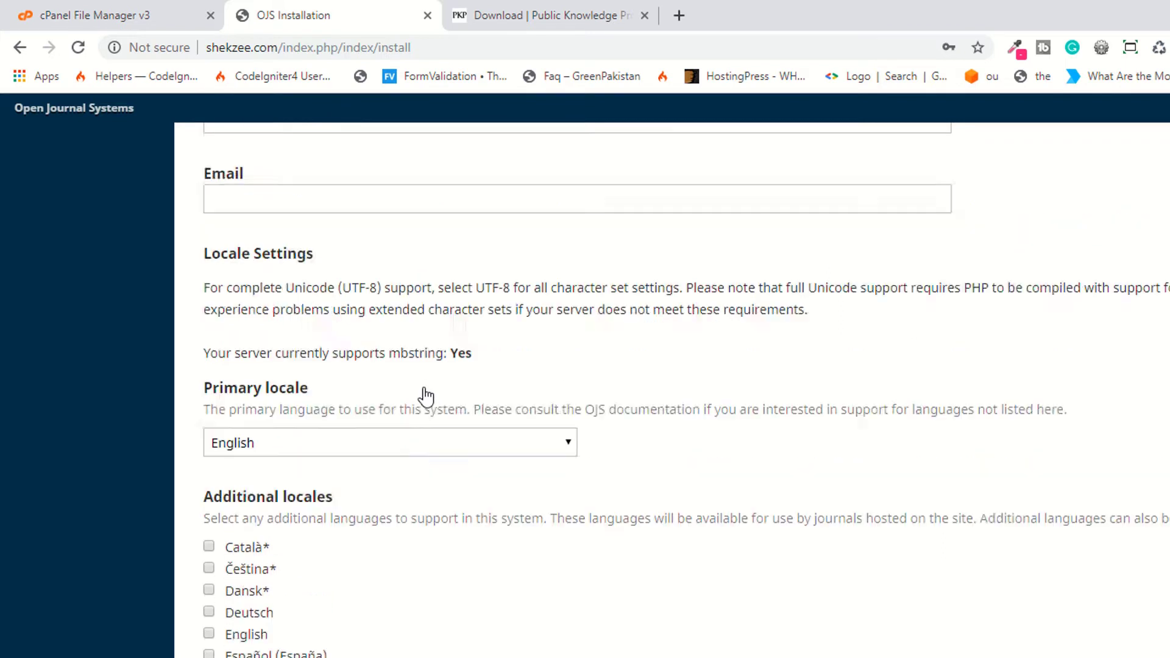
scroll(425, 394, up, 4)
scroll(569, 389, down, 10)
Replace the prefilled administrator username with the chosen username
click(382, 342)
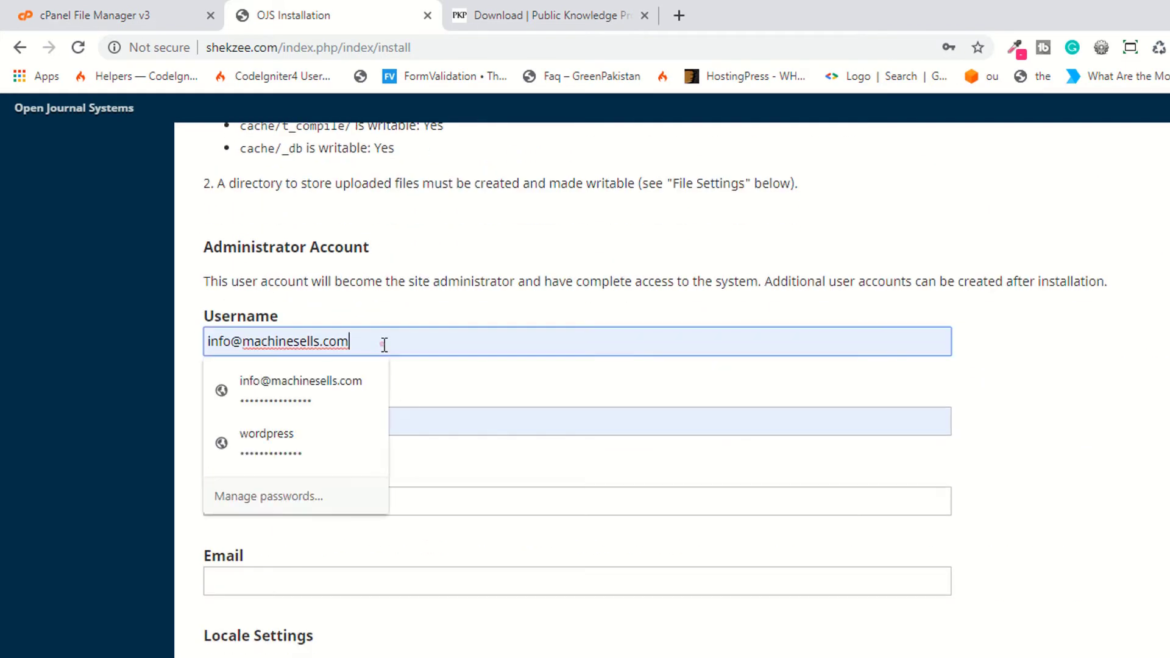
click(830, 281)
click(410, 340)
triple_click(411, 339)
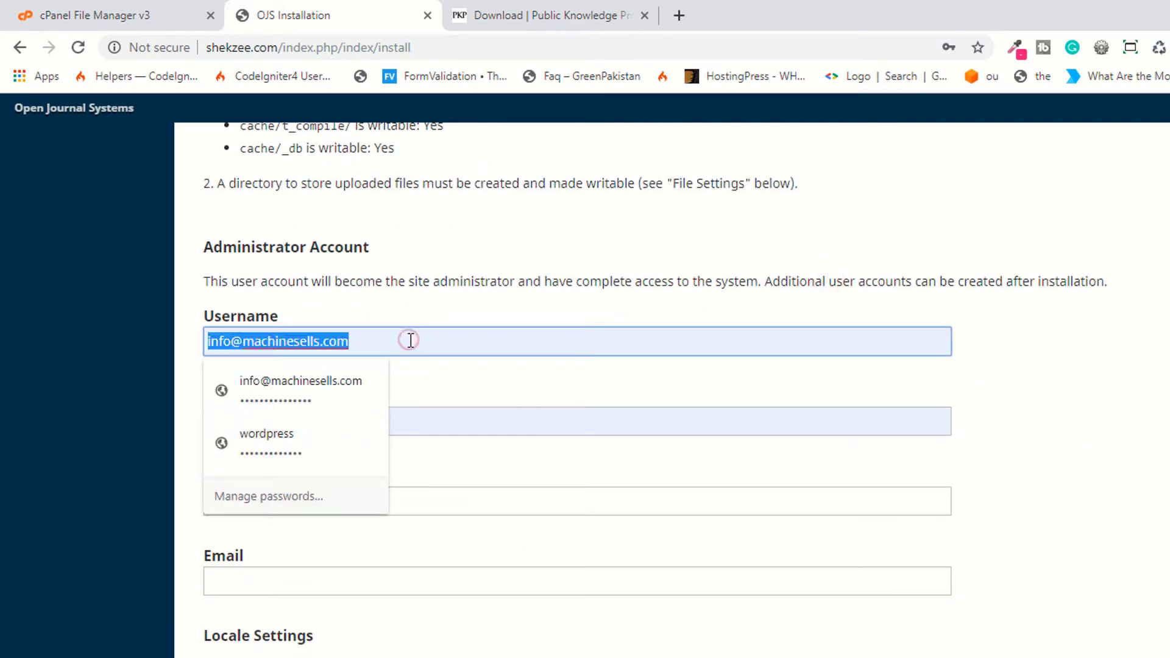
text(shakz)
click(770, 525)
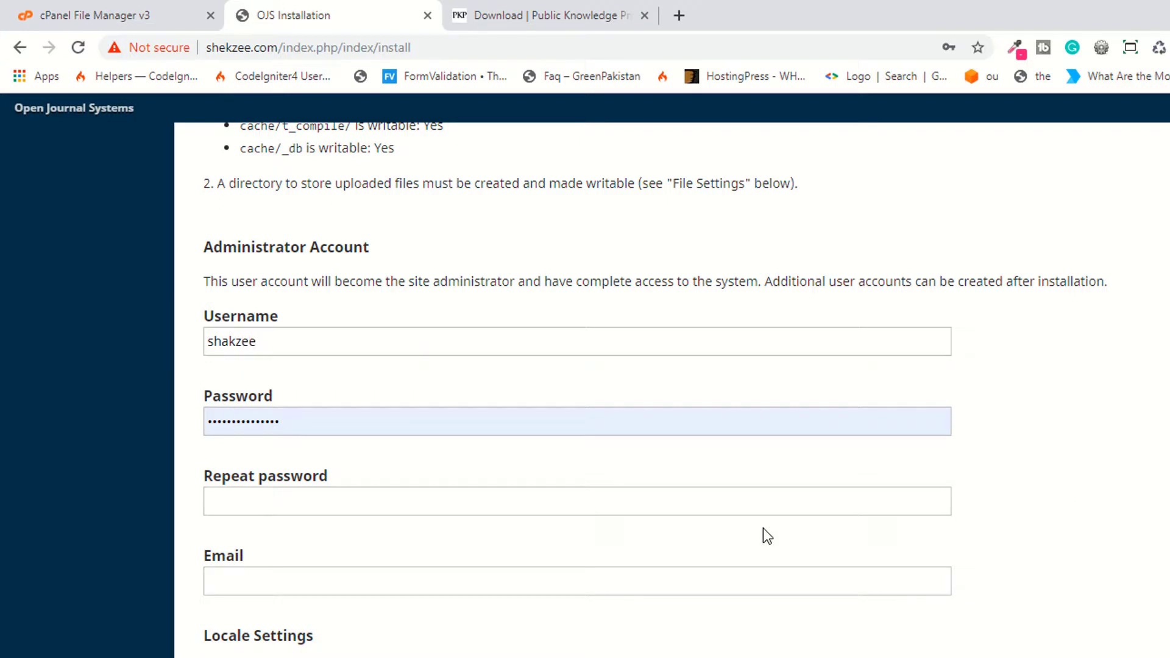
Enter the administrator password twice and fill the e-mail from the saved suggestion
double_click(361, 428)
text(s)
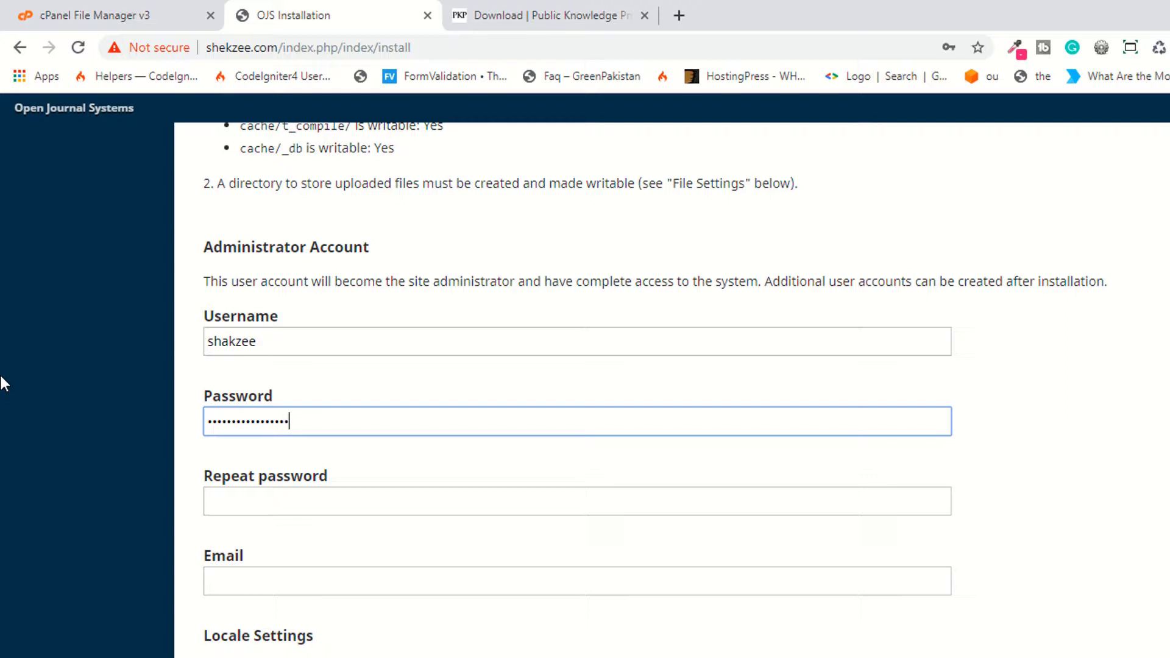
click(365, 508)
text(****)
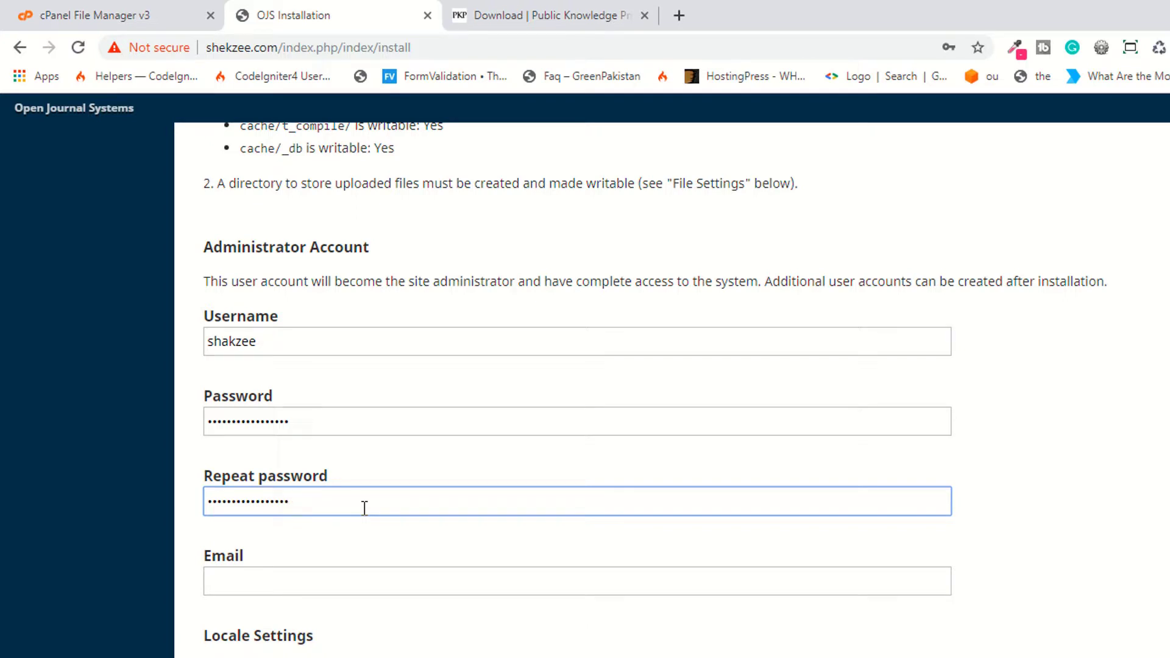
click(329, 588)
click(307, 606)
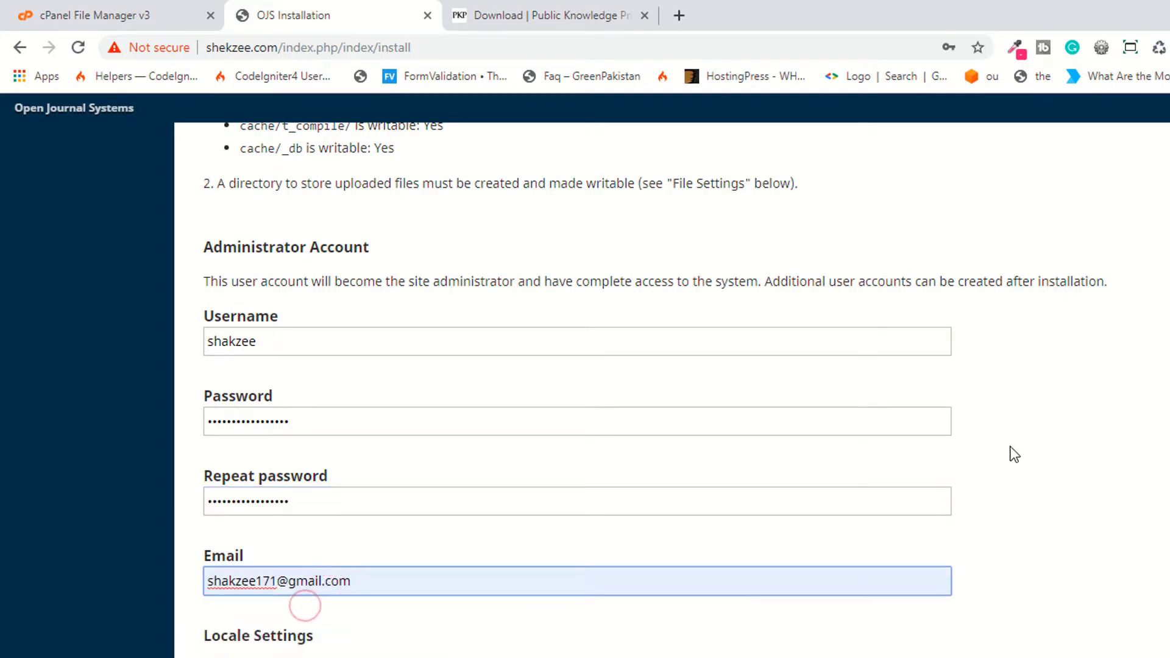
Leave the primary locale set to English
scroll(1013, 454, down, 3)
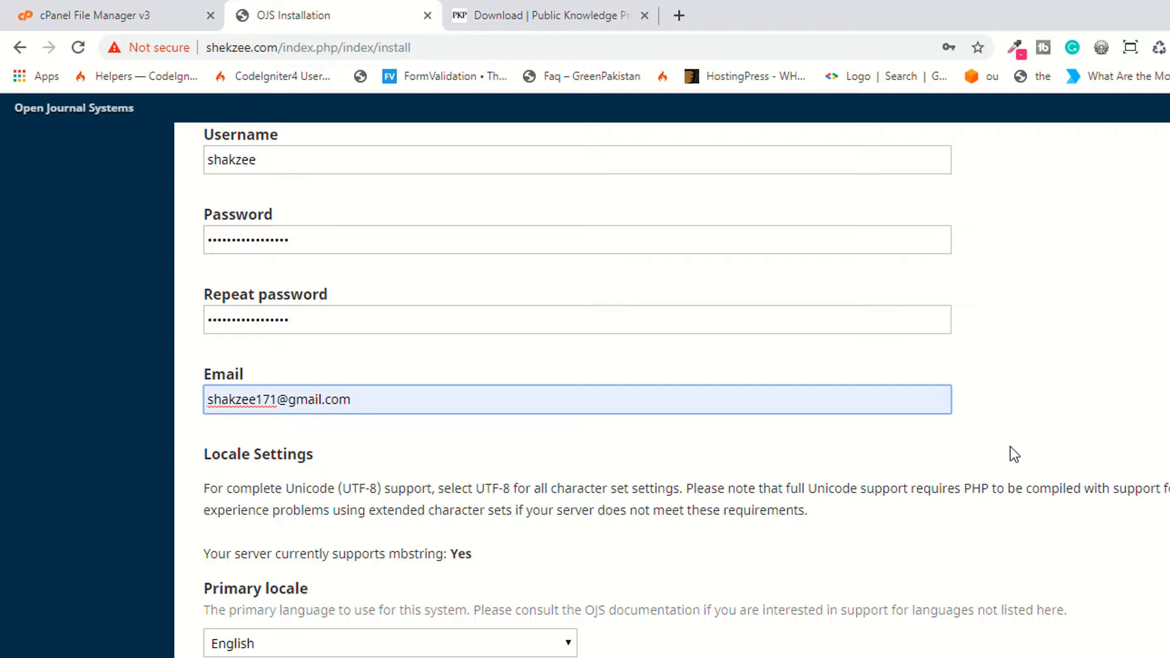
scroll(1014, 454, down, 1)
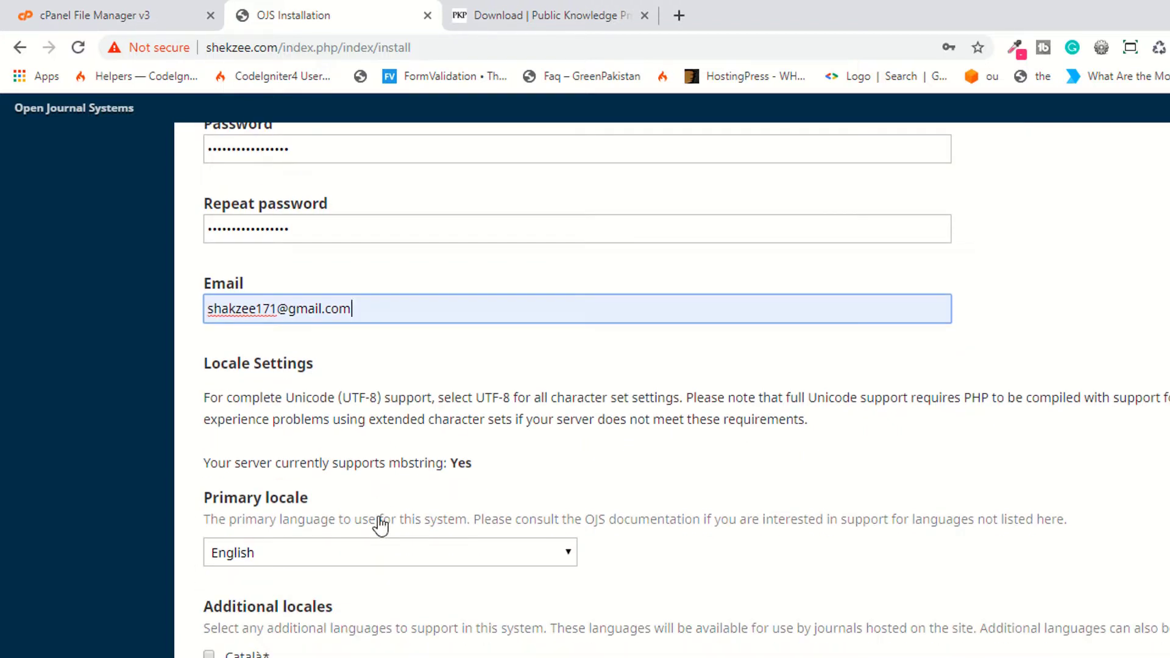
scroll(381, 524, down, 3)
click(243, 375)
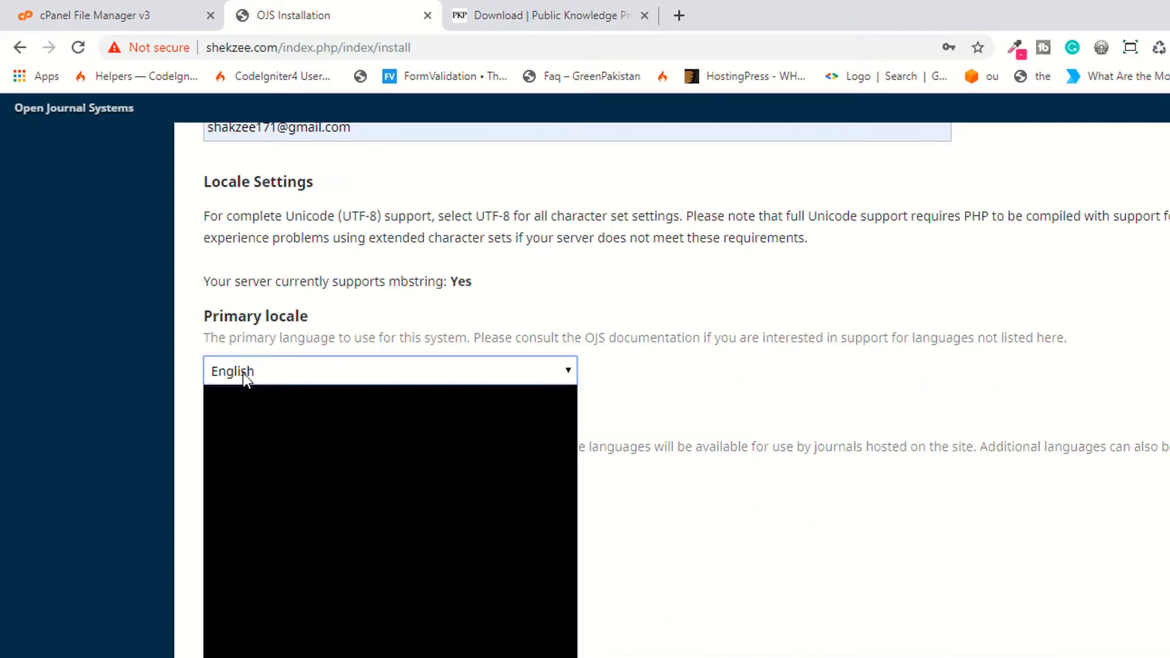
click(737, 406)
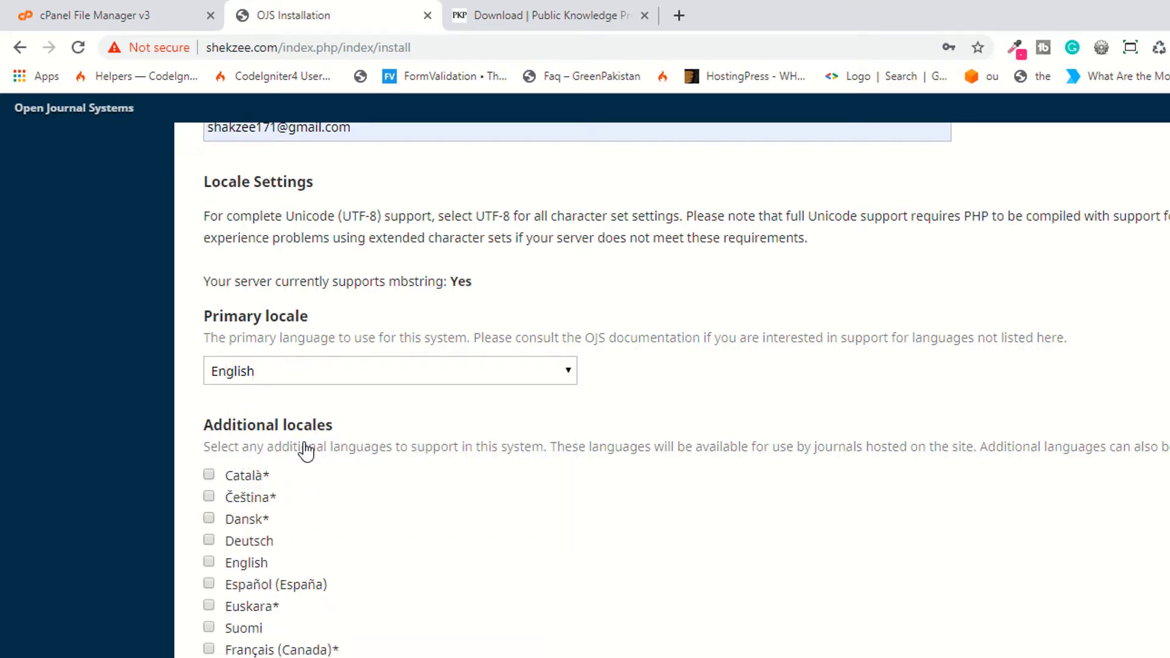
Keep Unicode (UTF-8) as the client character set
scroll(447, 546, down, 2)
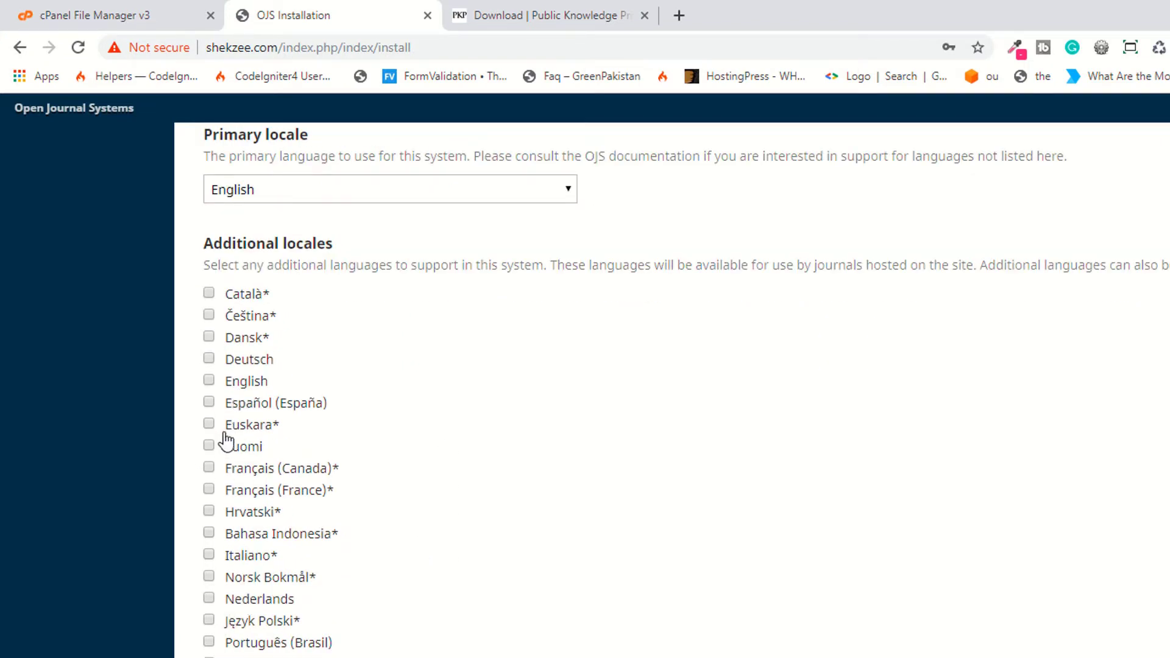
scroll(232, 539, down, 2)
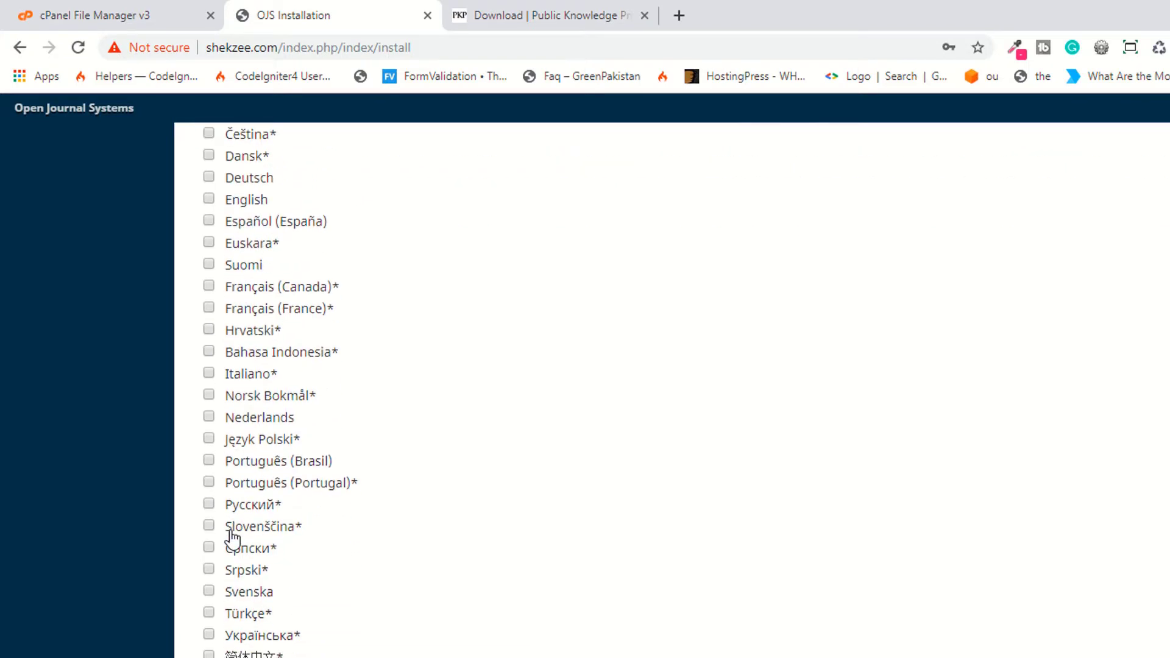
scroll(635, 498, down, 5)
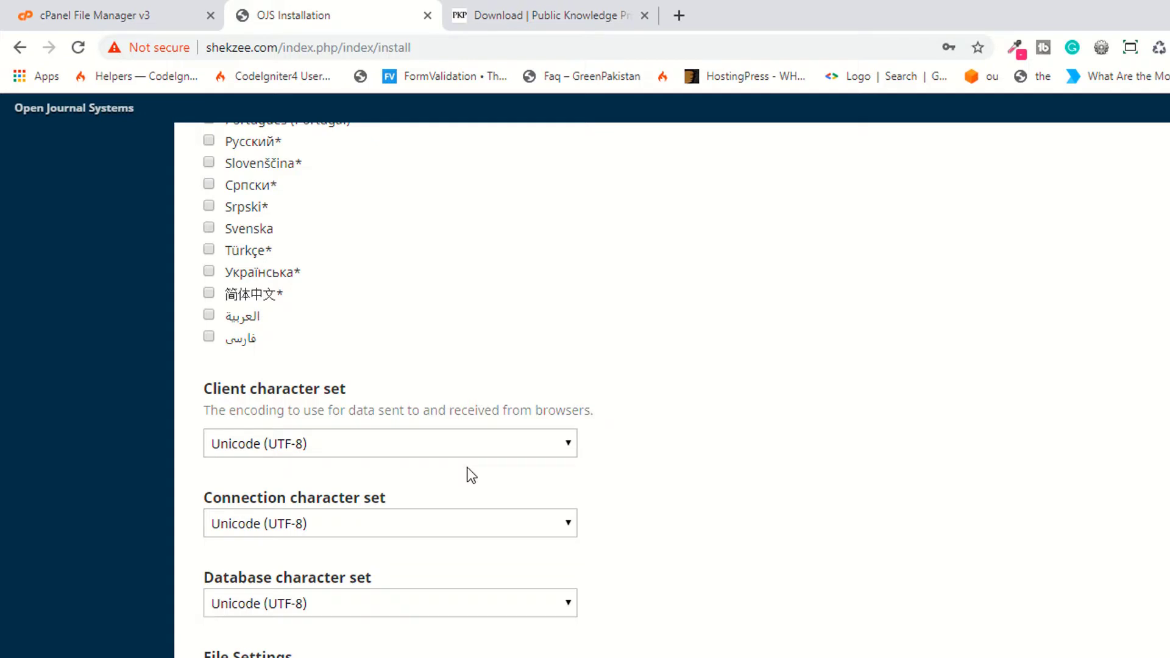
click(371, 444)
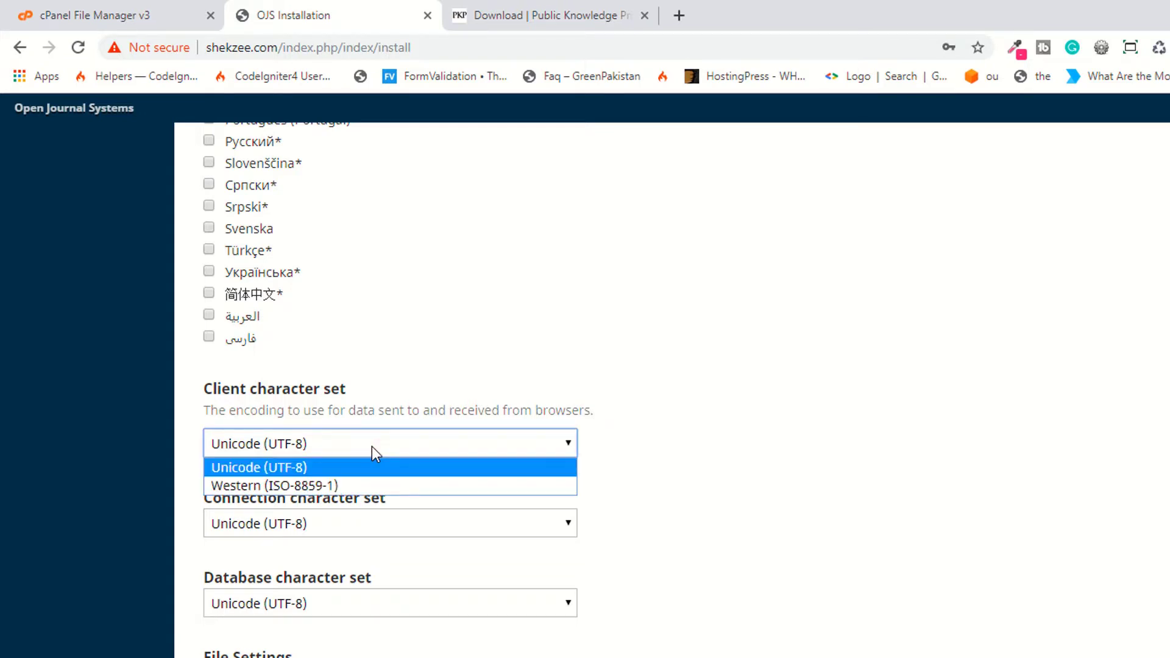
click(372, 446)
scroll(630, 462, down, 4)
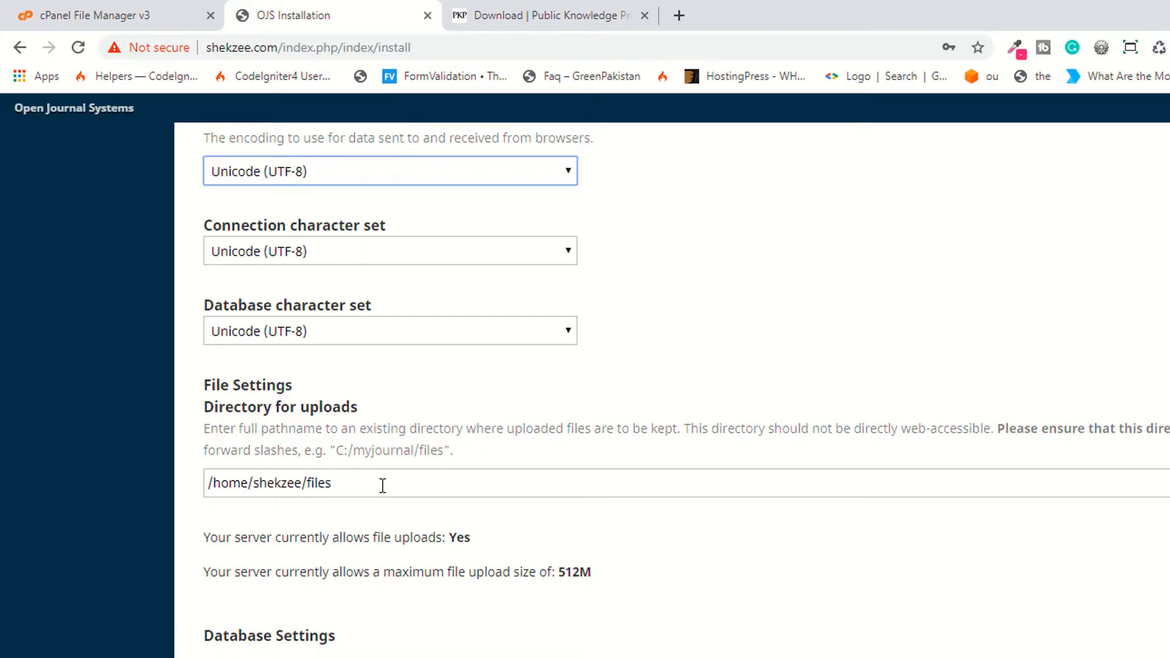
click(152, 8)
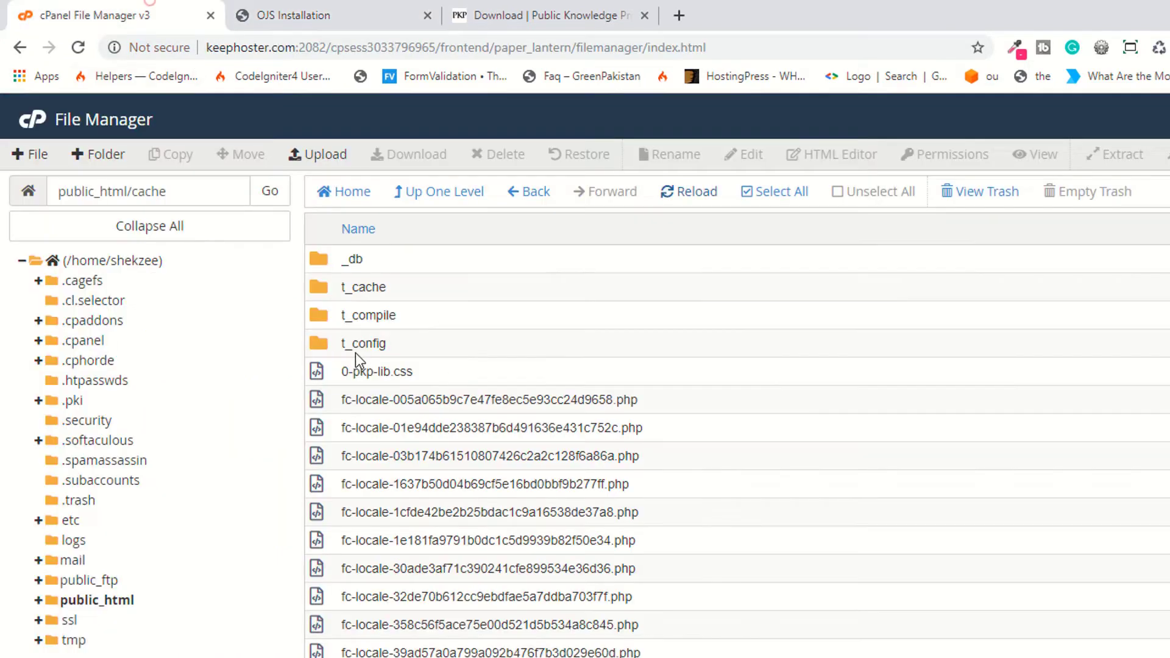
Create a folder named 'files' in public_html, taking the name from the OJS upload path
click(101, 602)
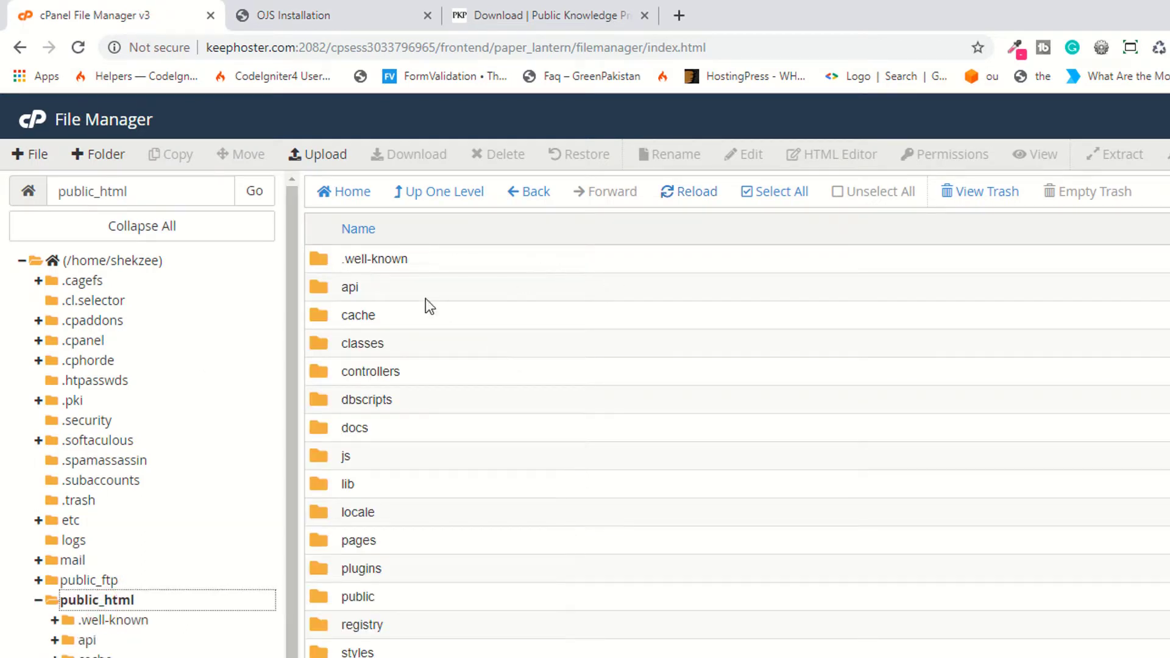
click(336, 10)
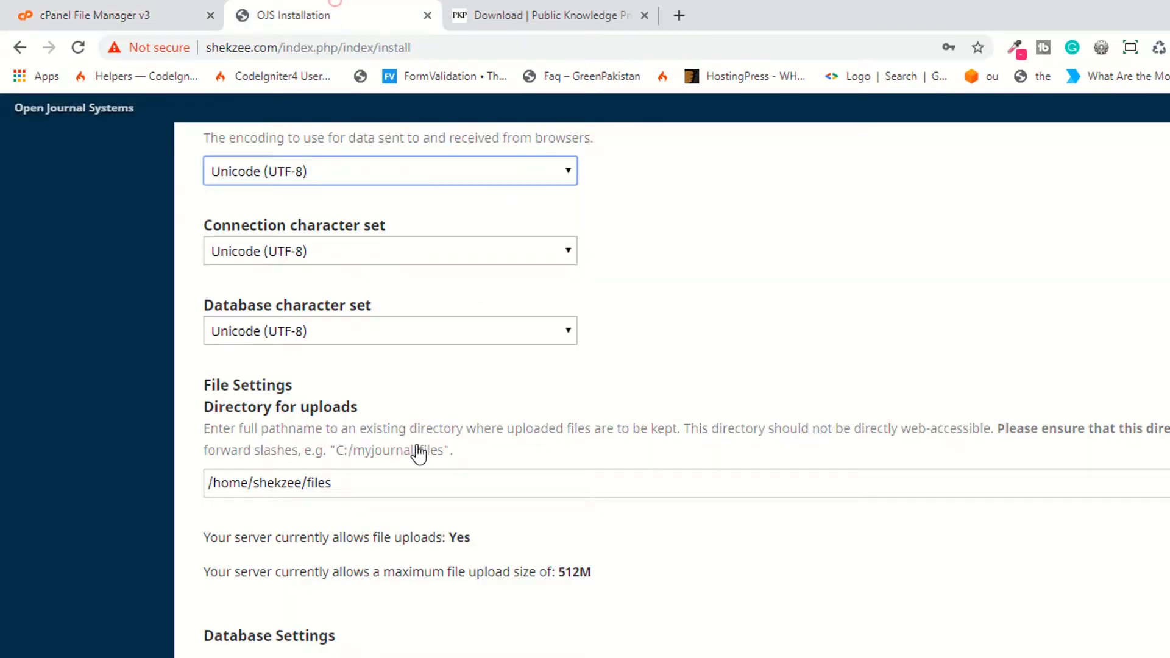
triple_click(321, 482)
double_click(317, 482)
key(ctrl+c)
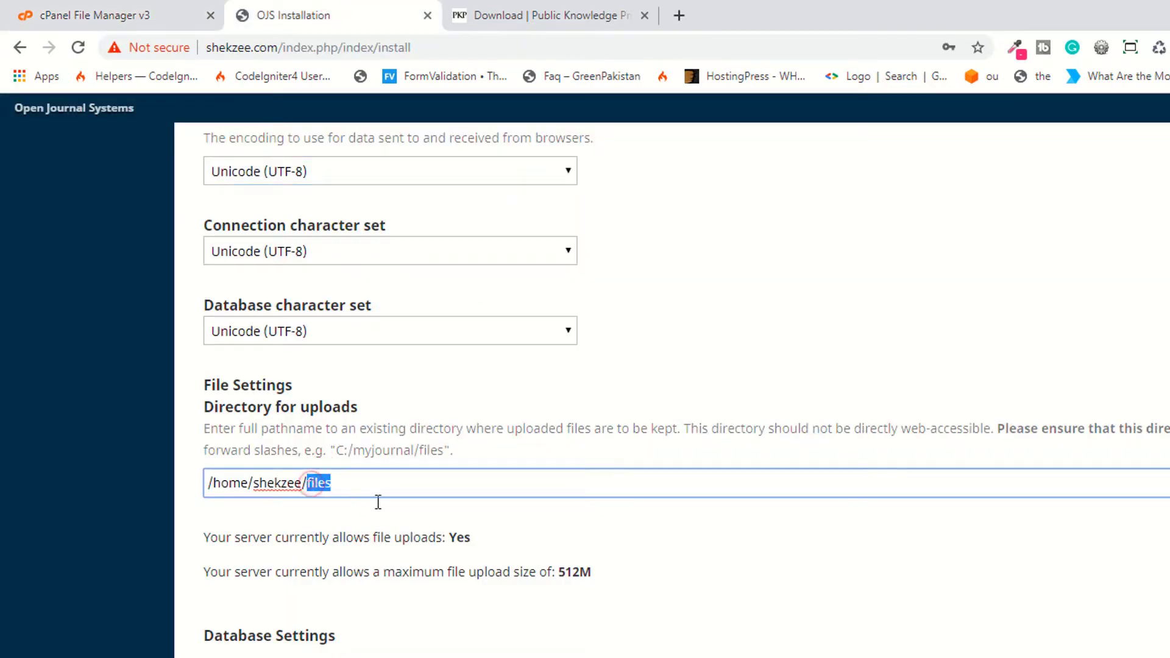
click(156, 10)
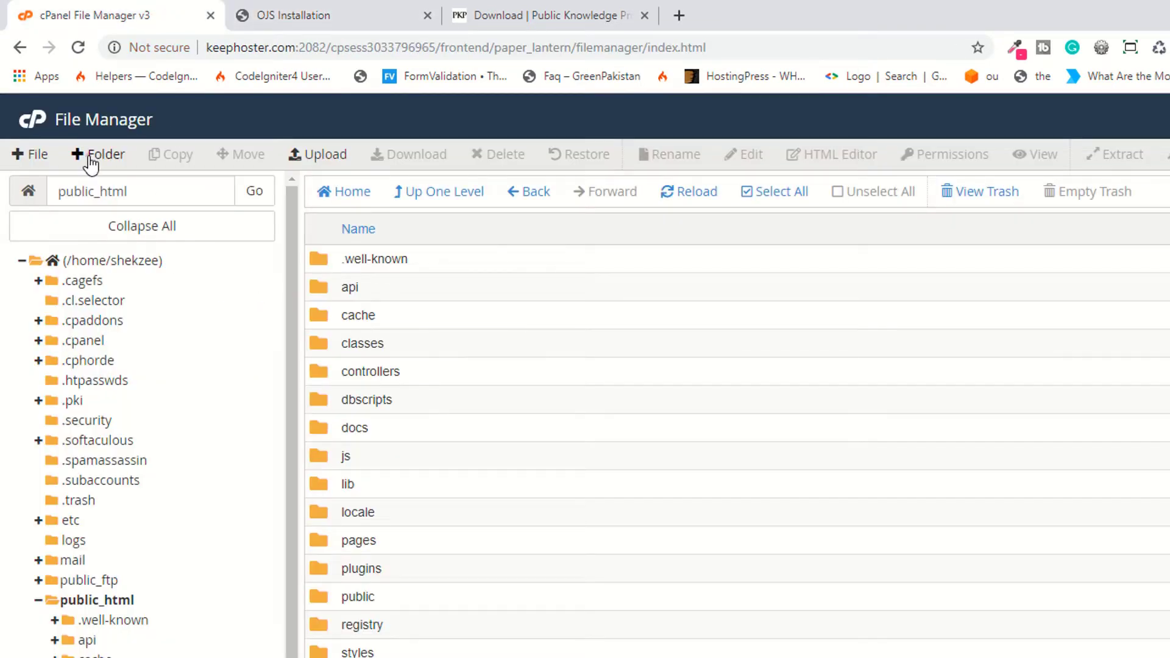
click(91, 160)
key(ctrl+v)
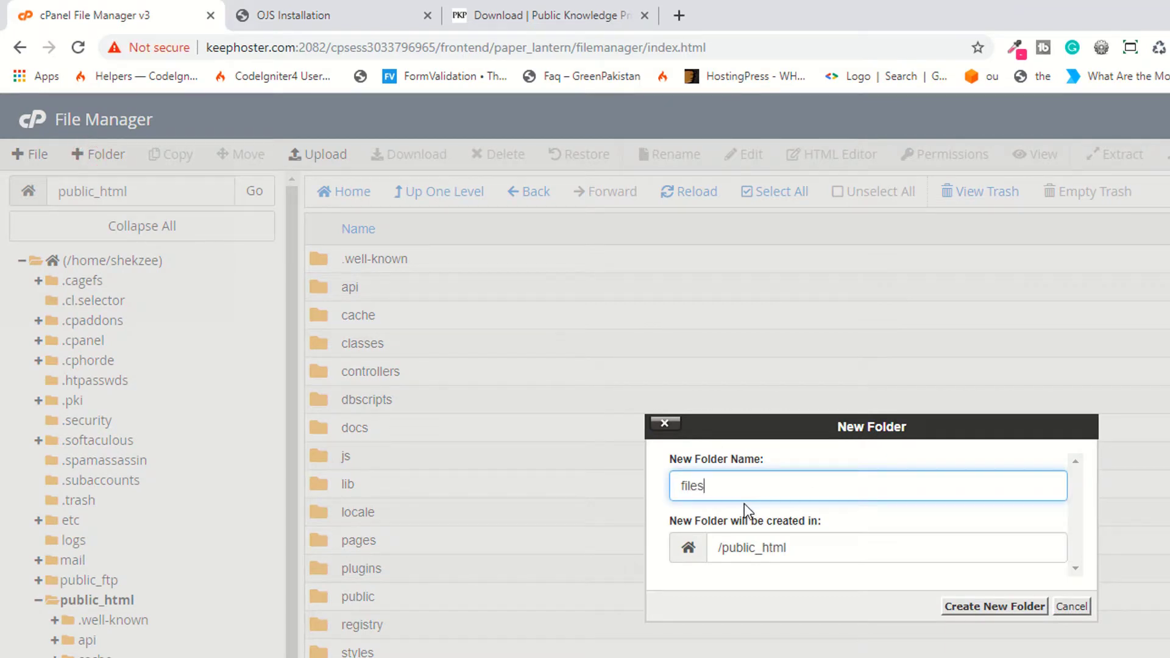
click(993, 606)
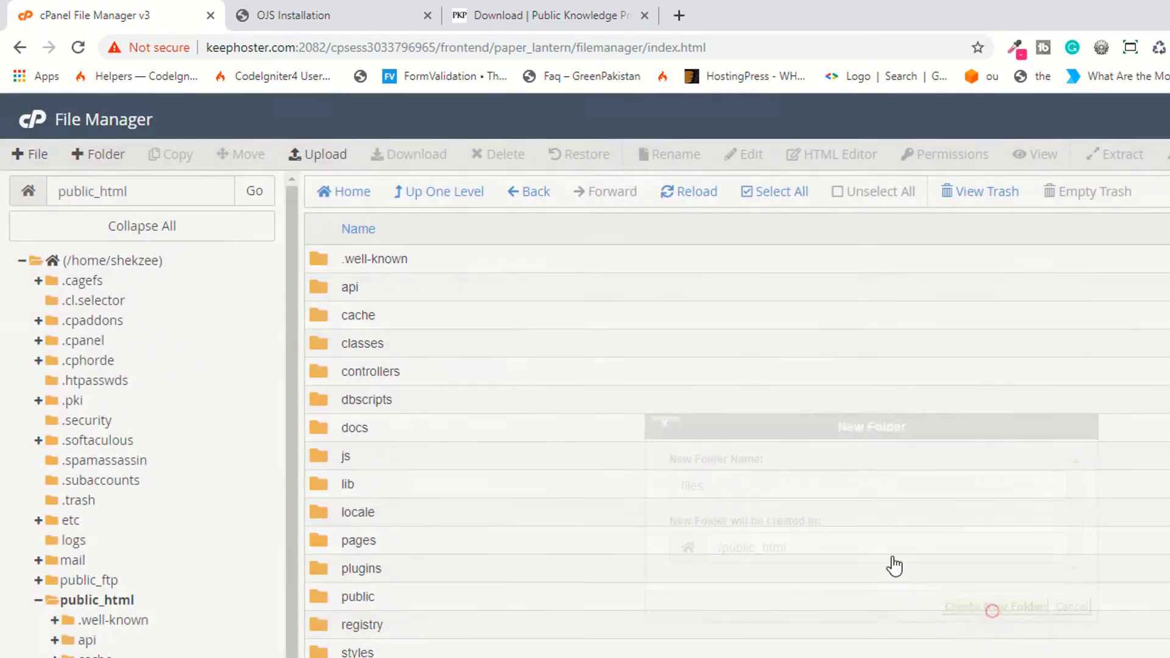
Give the files folder 777 permissions by adding group and world write access
key(ctrl+f)
text(files)
click(972, 82)
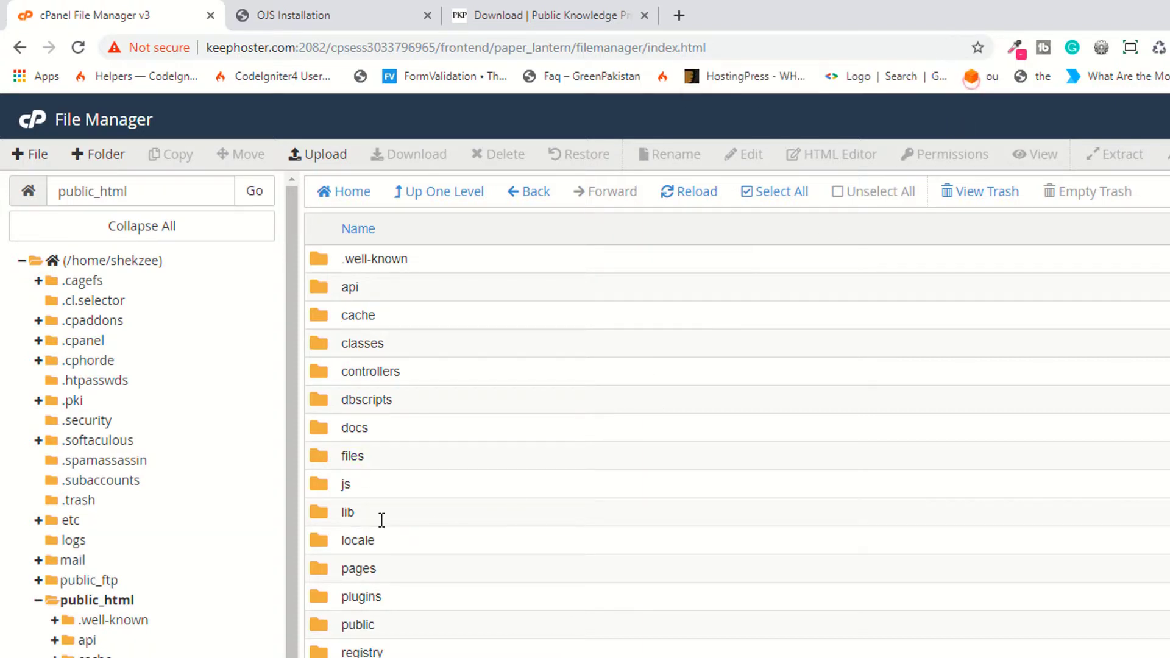
click(331, 455)
right_click(328, 455)
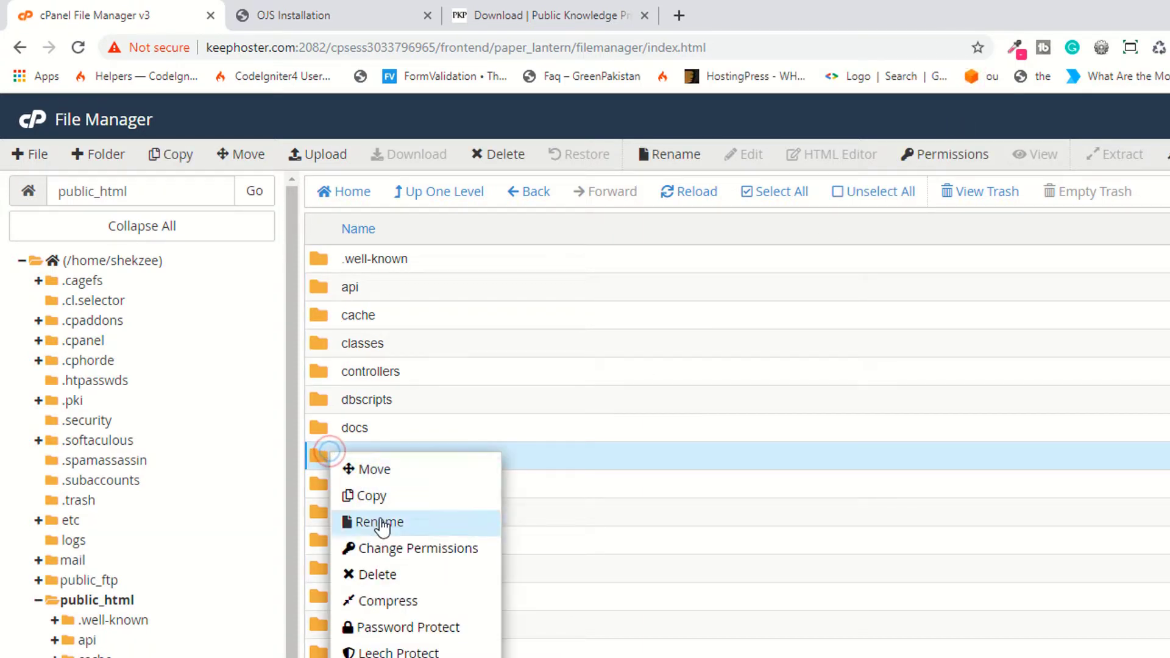
click(390, 551)
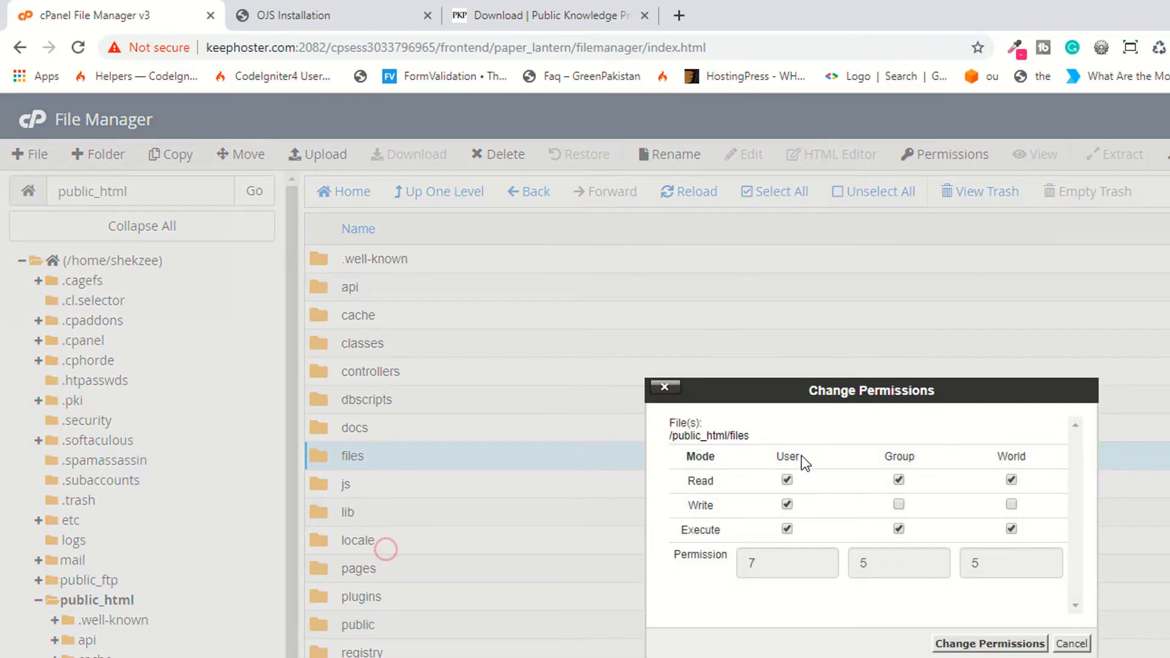
click(898, 504)
click(1011, 504)
click(982, 644)
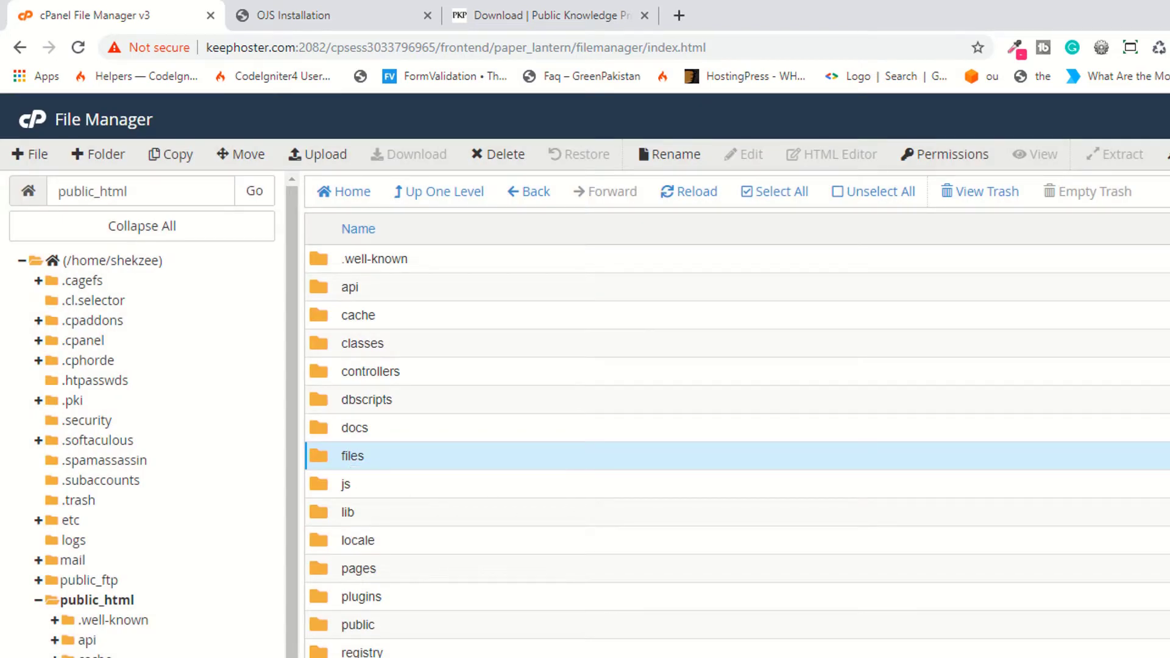
click(390, 17)
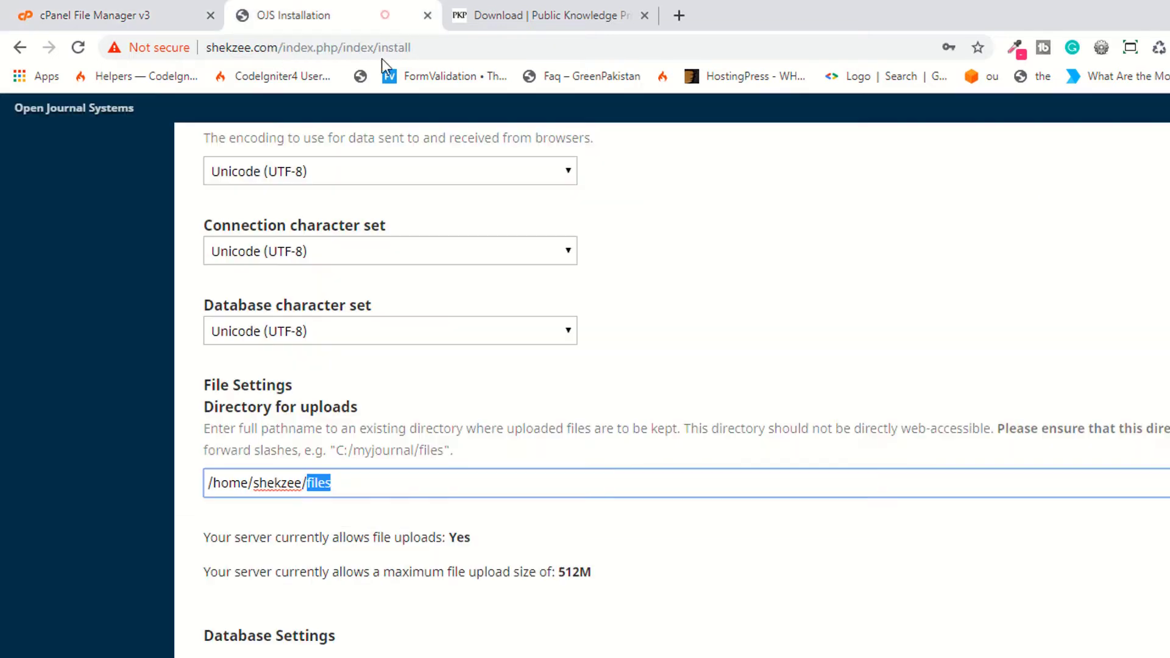
Change the OJS upload directory to the files folder inside public_html
click(152, 15)
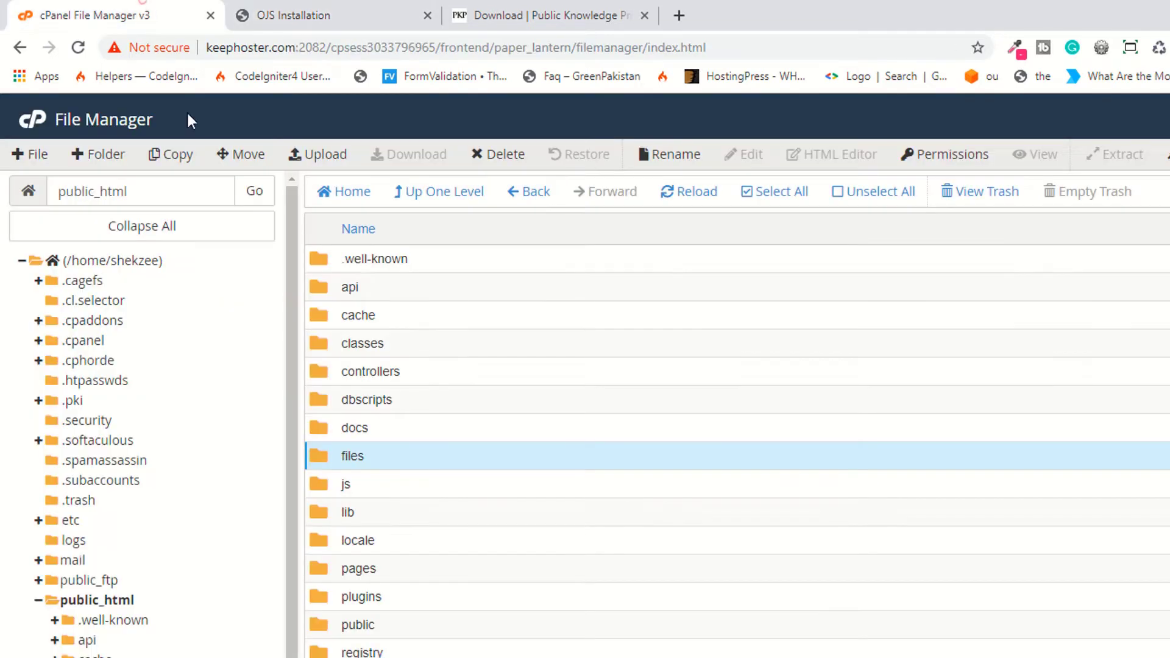
drag(129, 191, 58, 192)
key(ctrl+c)
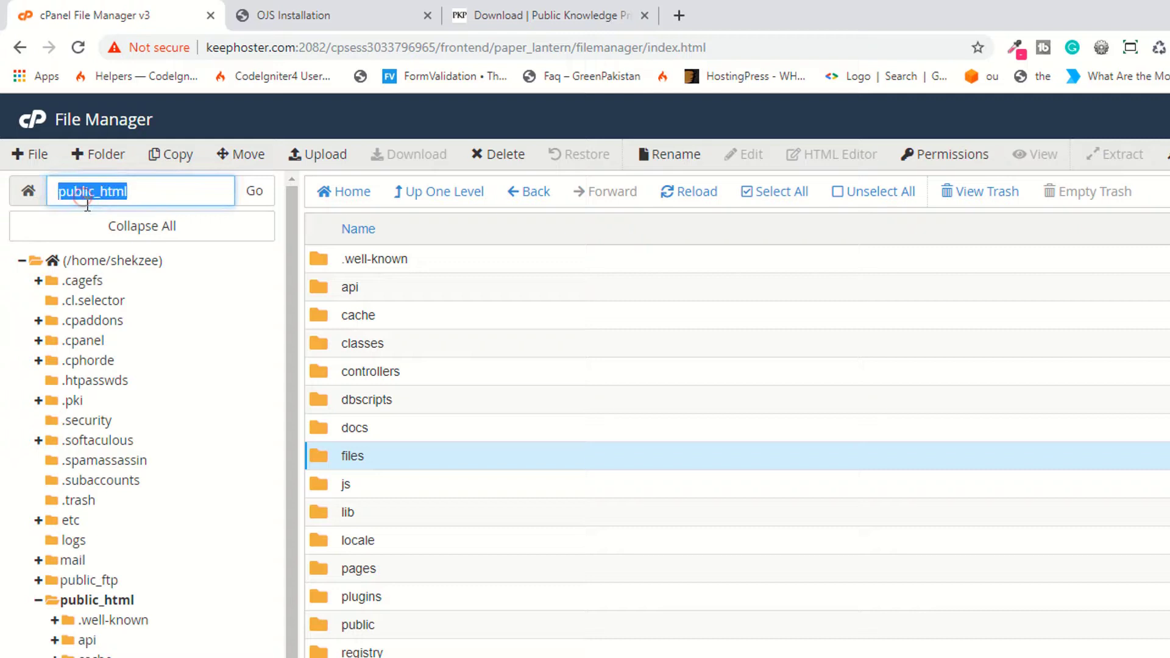
click(329, 15)
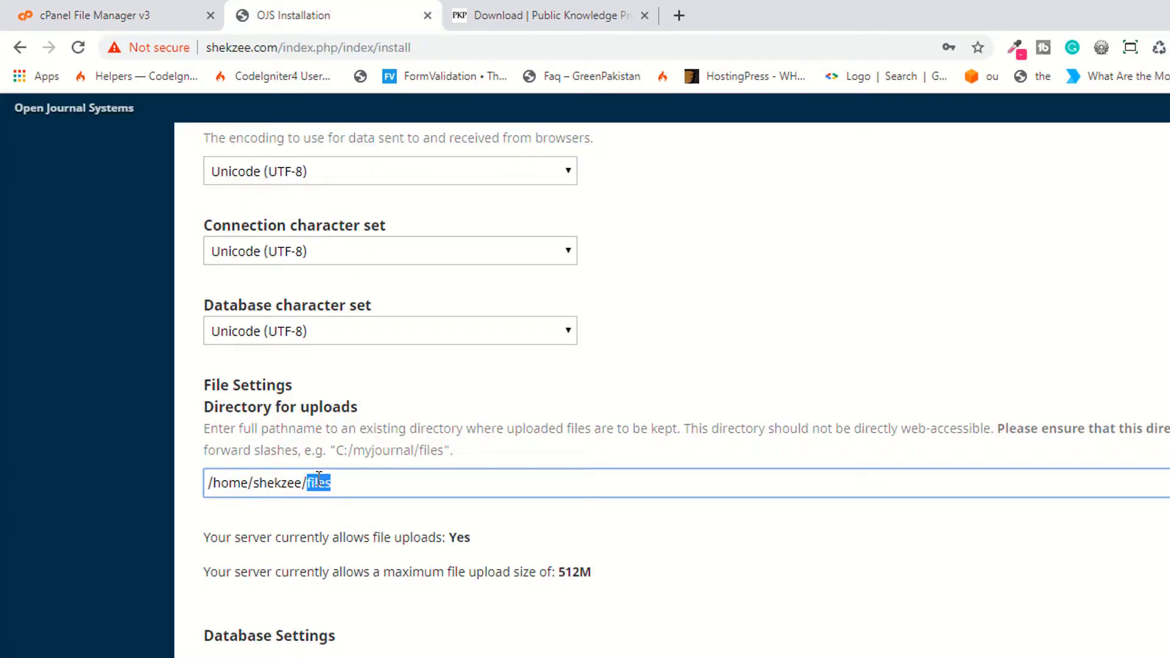
key(Left)
key(ctrl+v)
text(/)
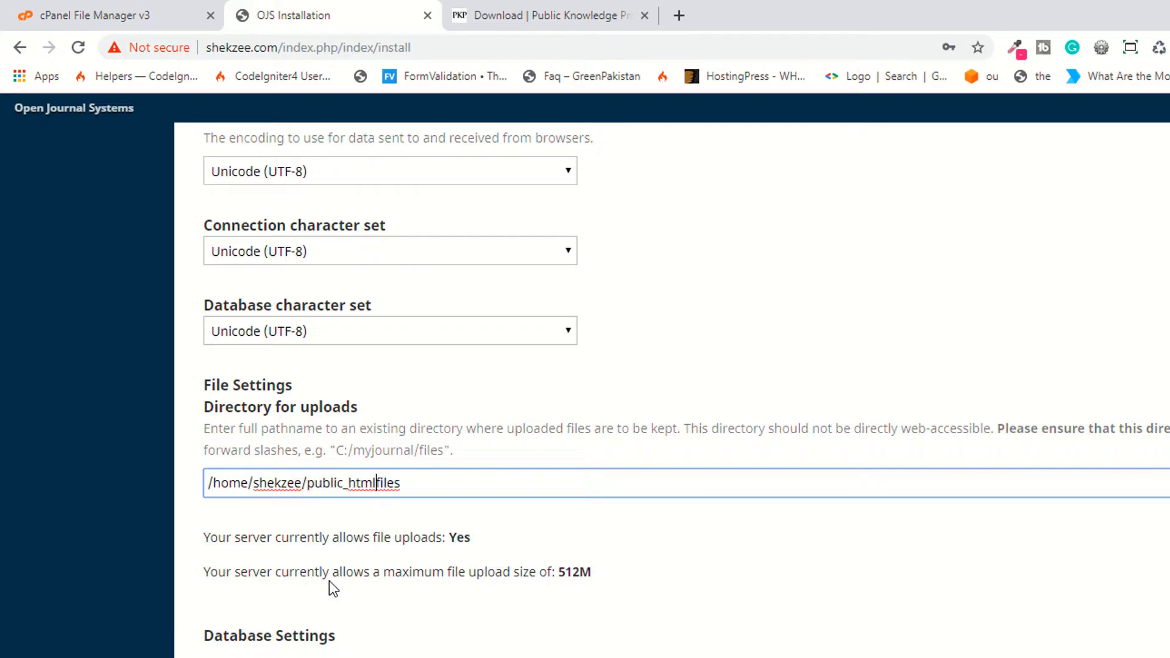
click(387, 481)
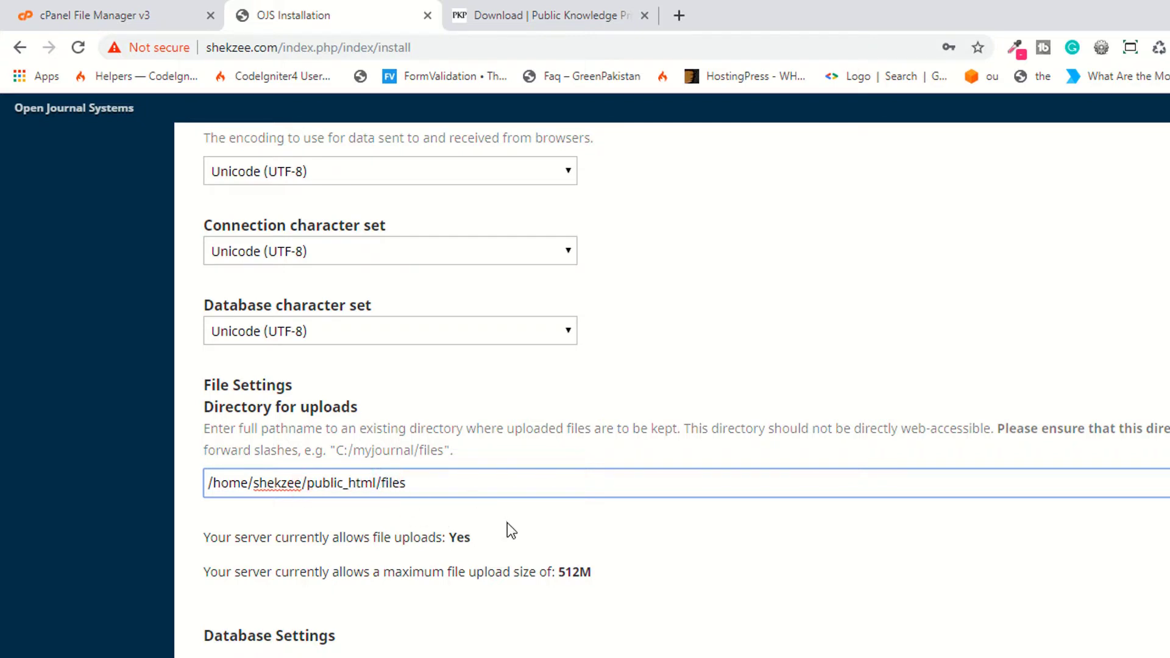
Check the installer's note on the 512M maximum upload size
scroll(517, 514, down, 3)
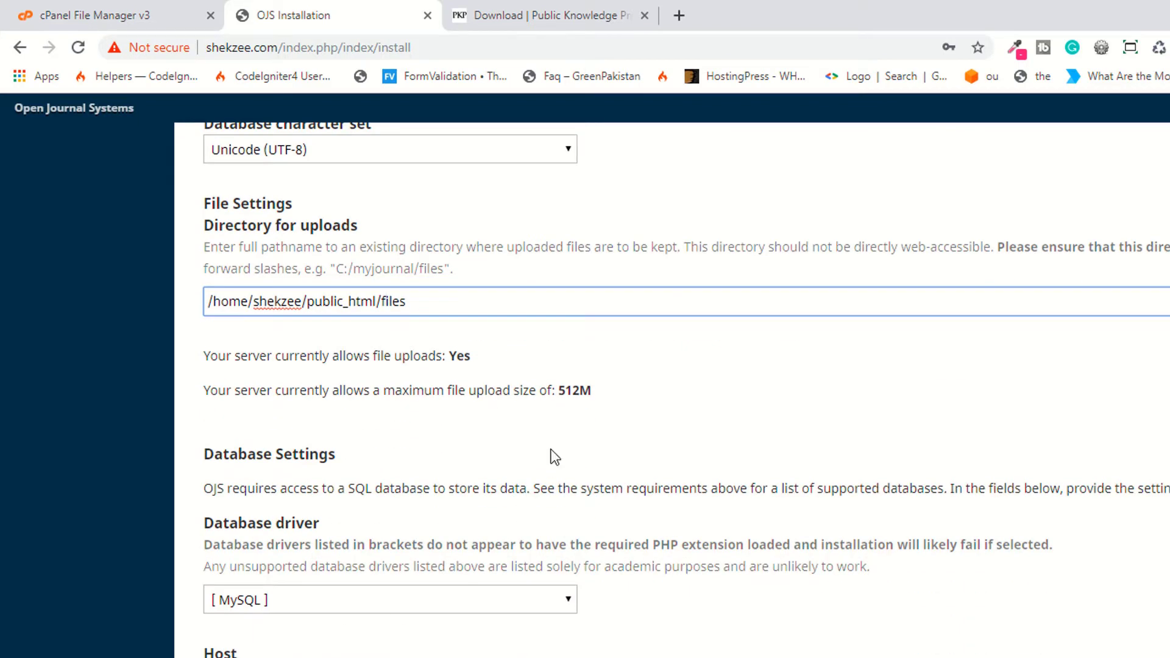
drag(273, 397, 538, 418)
click(517, 437)
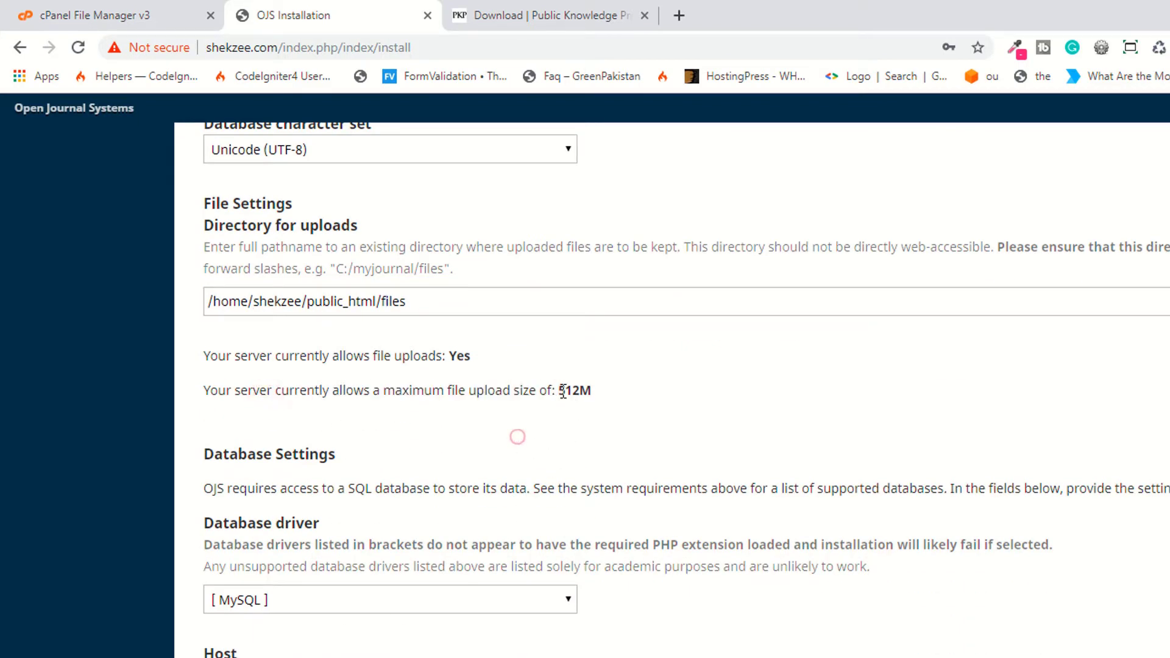
double_click(559, 391)
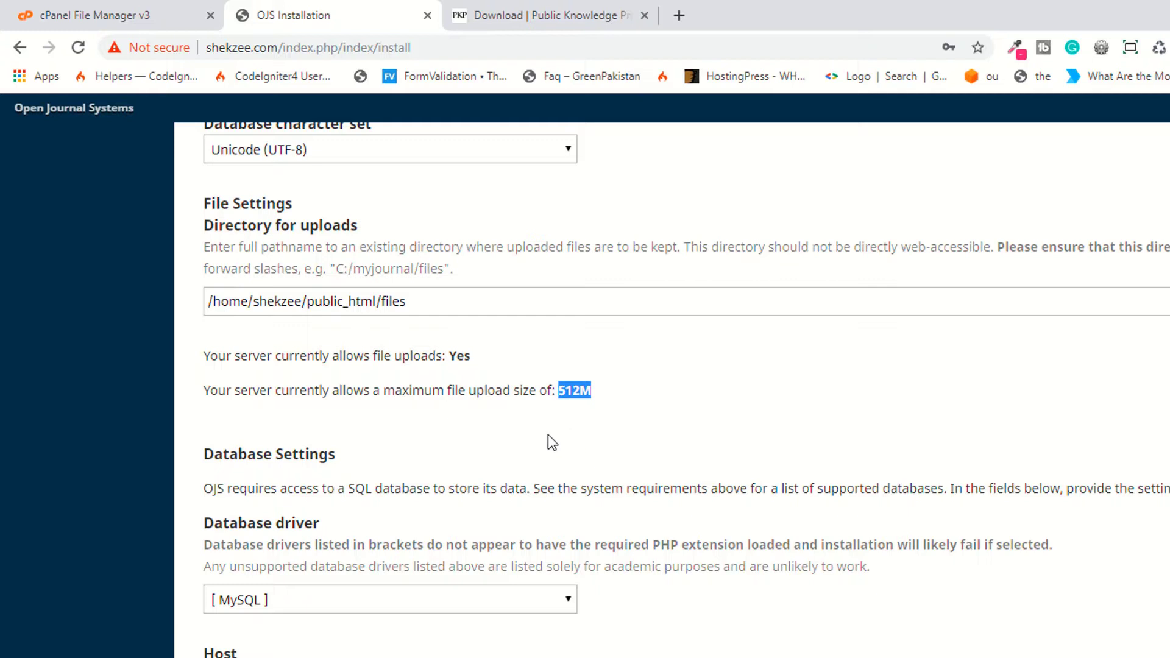
click(532, 381)
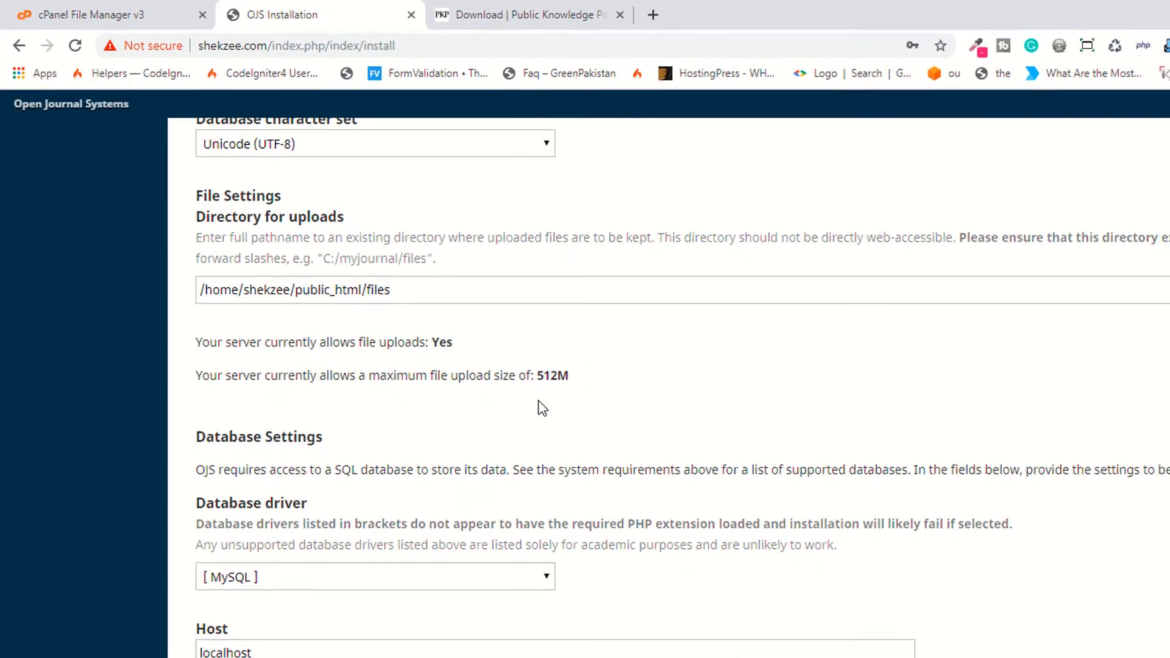
Set the OJS database driver to MySQLi after briefly trying MySQL, then return to File Manager
scroll(248, 284, down, 1)
click(245, 410)
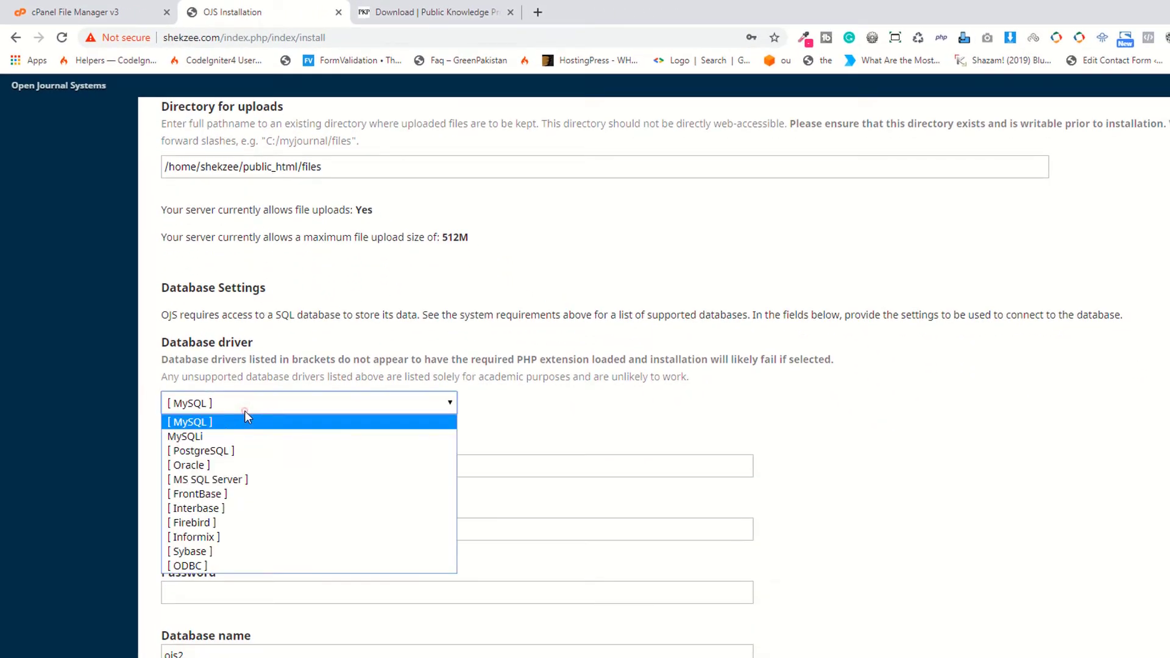
click(199, 436)
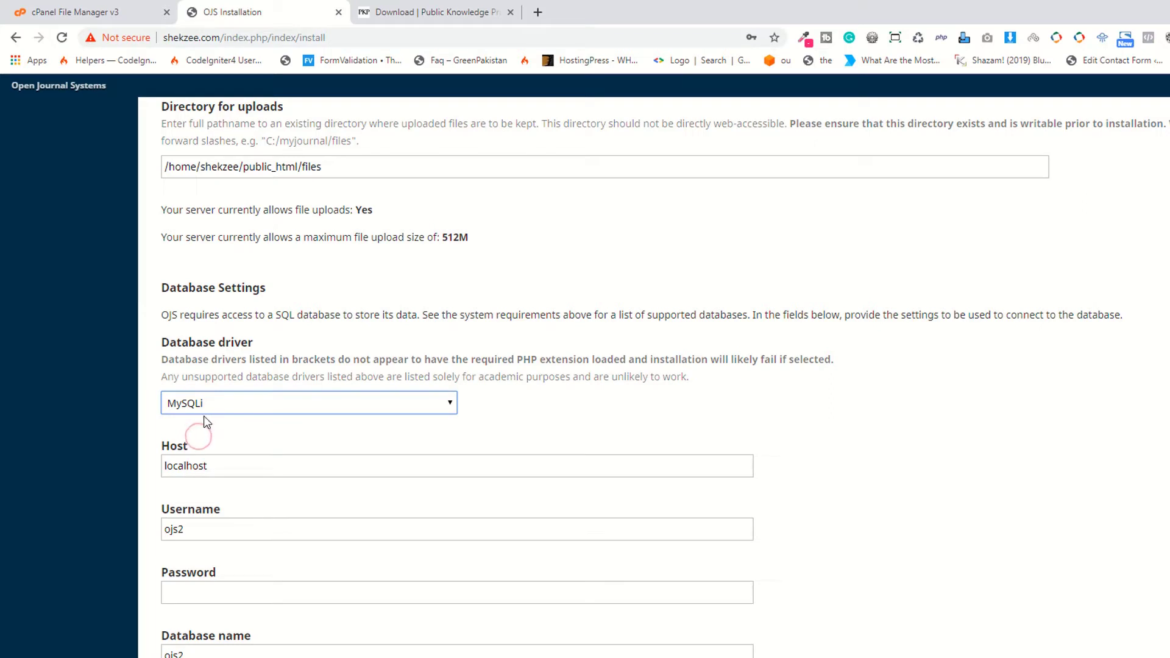
click(204, 412)
click(198, 424)
click(207, 407)
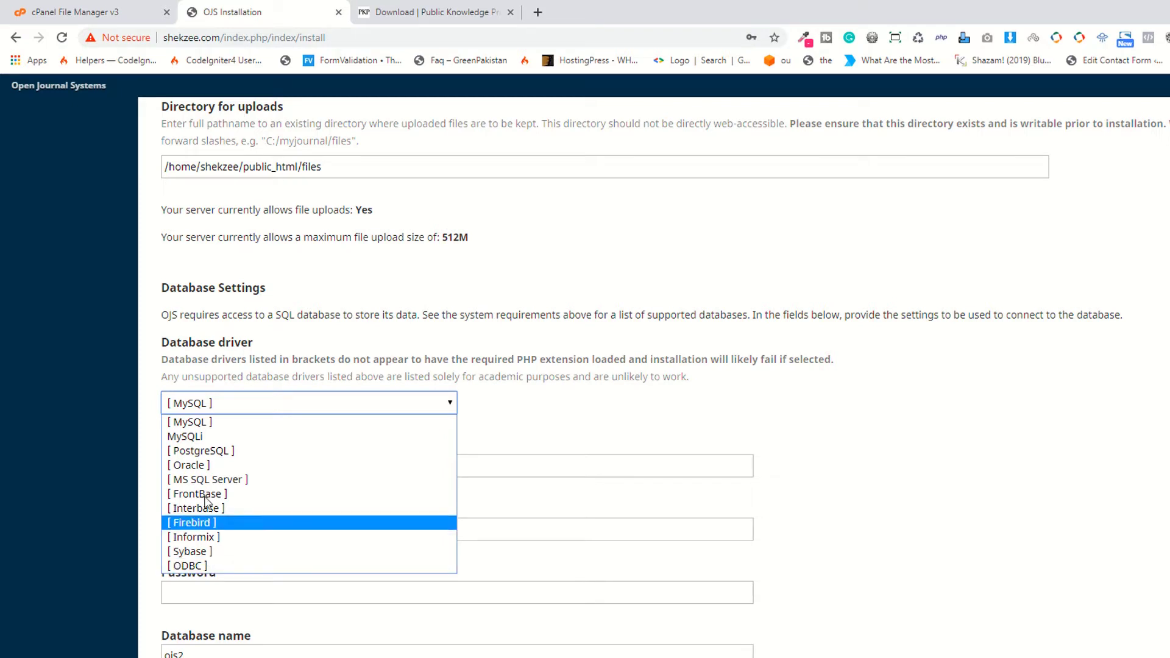
click(184, 437)
scroll(421, 396, down, 1)
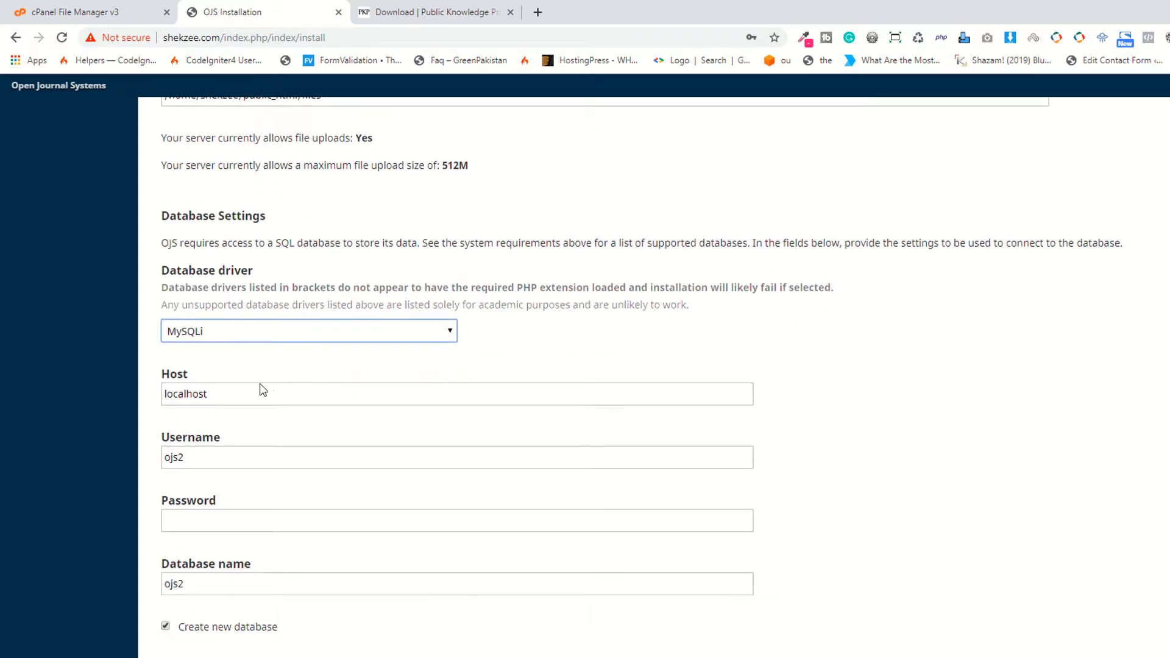
scroll(249, 379, down, 1)
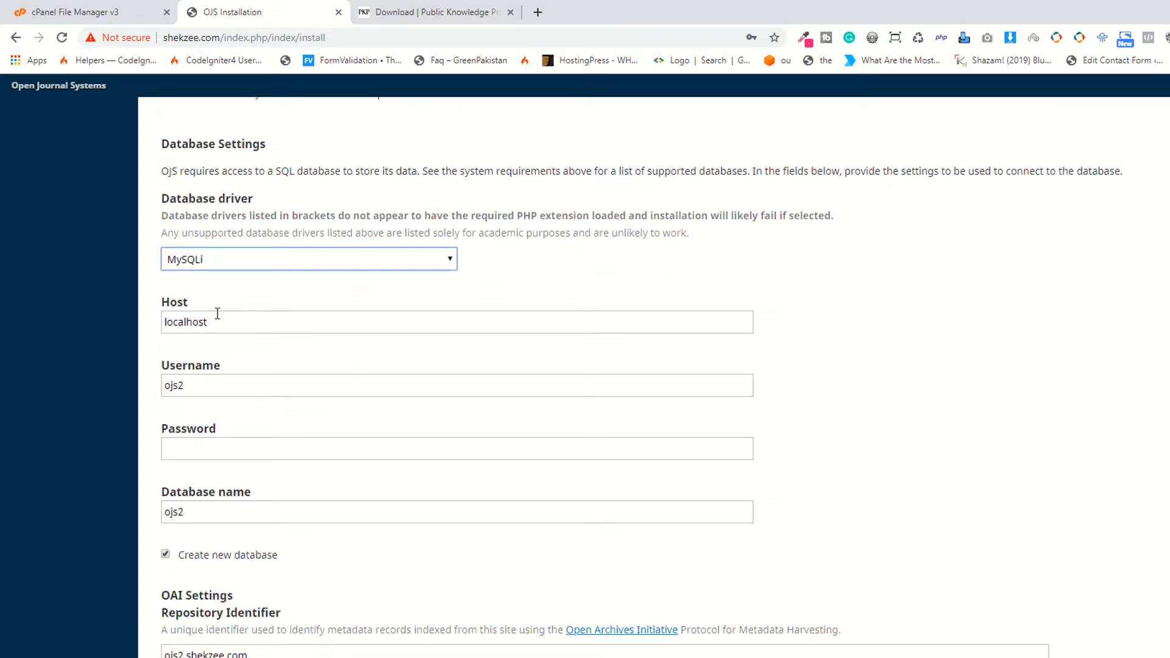
click(110, 13)
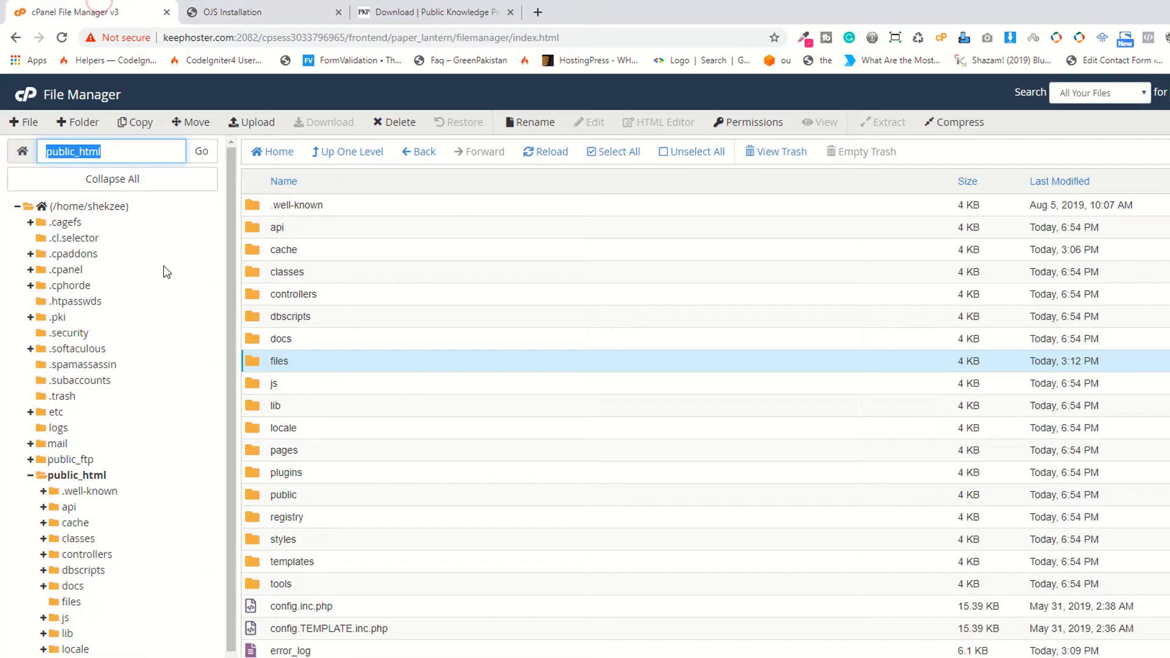
Open cPanel home in a new tab and copy the database's privileged user name
middle_click(36, 102)
click(386, 8)
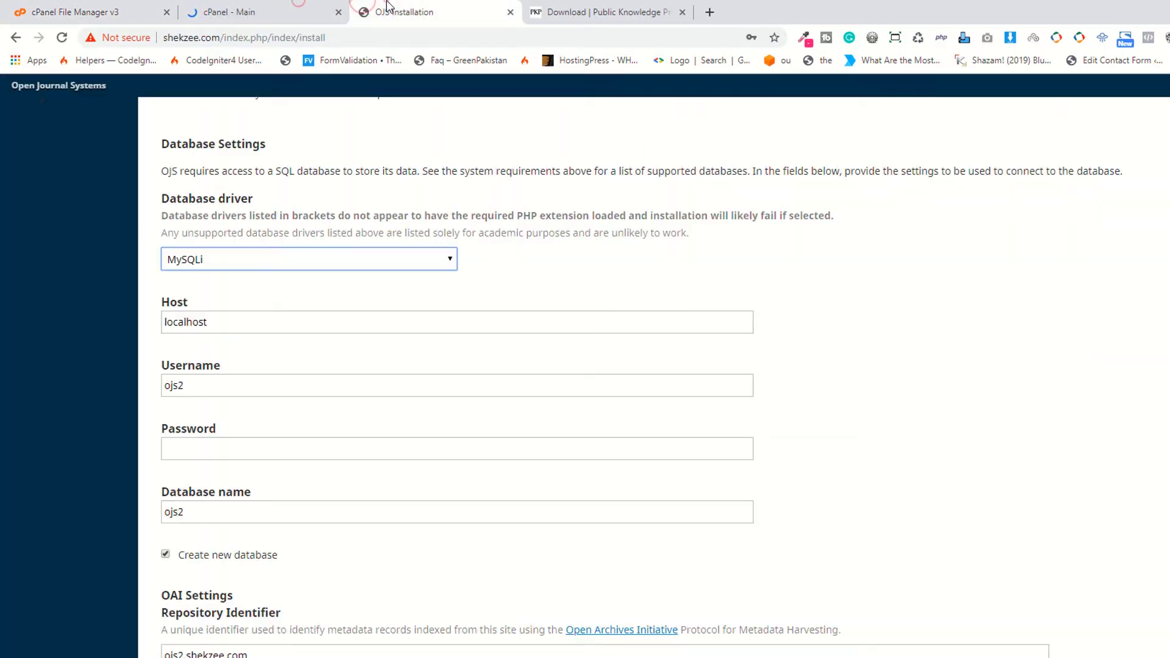
click(299, 8)
click(408, 9)
click(233, 18)
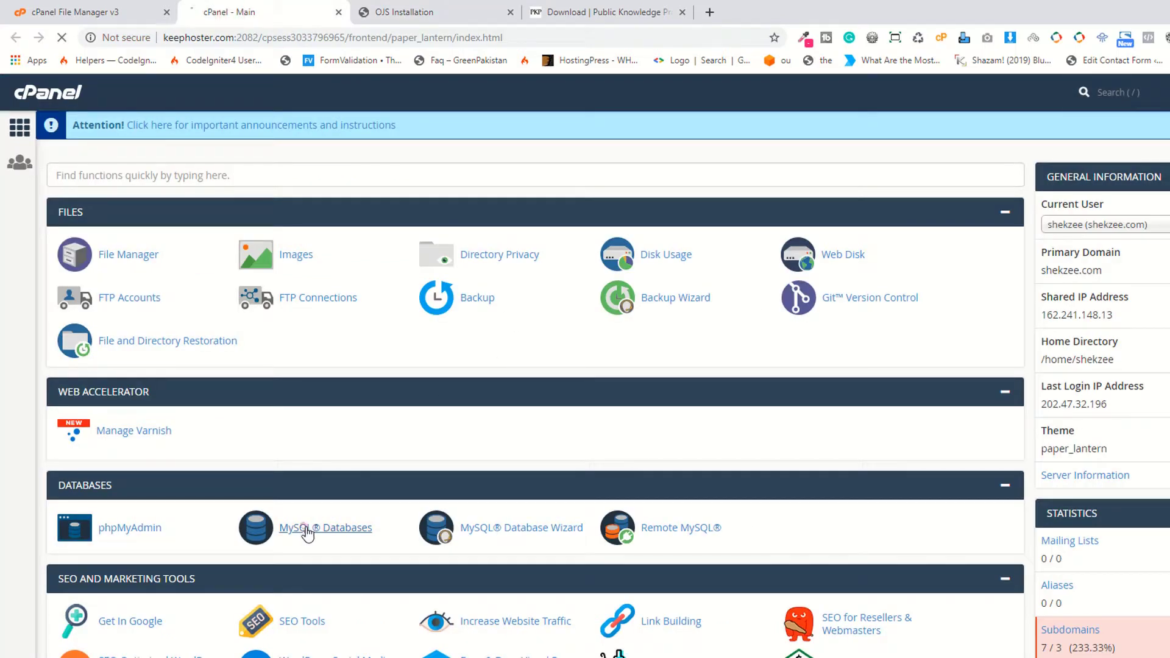
scroll(354, 402, down, 2)
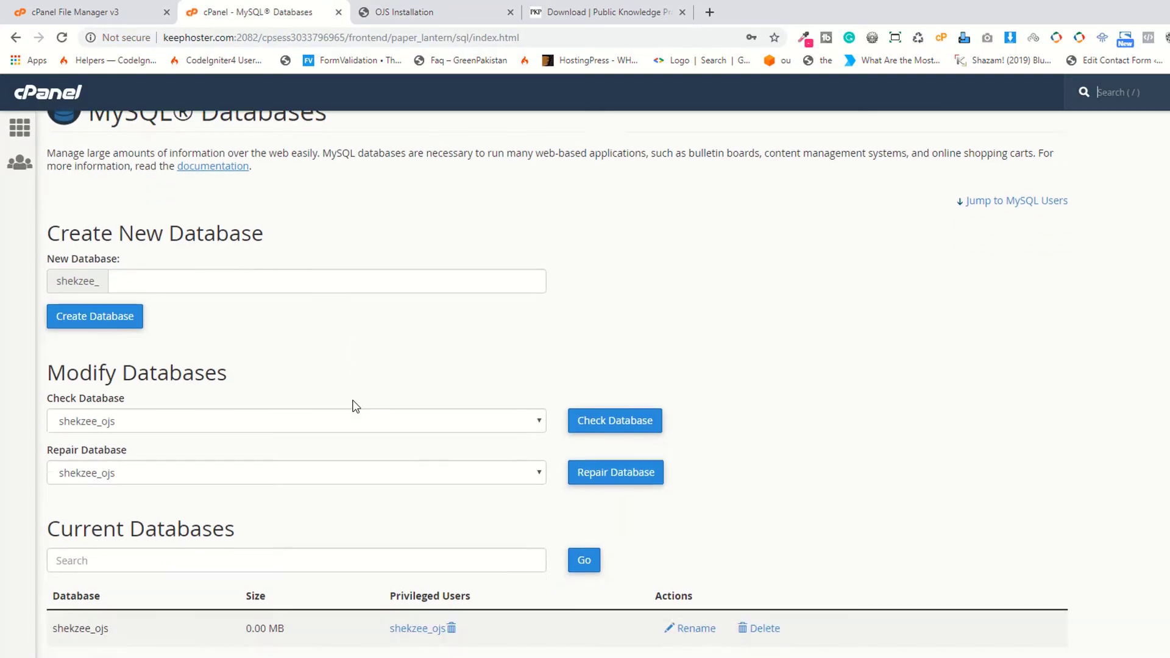
scroll(366, 432, down, 2)
drag(390, 487, 254, 497)
key(ctrl+c)
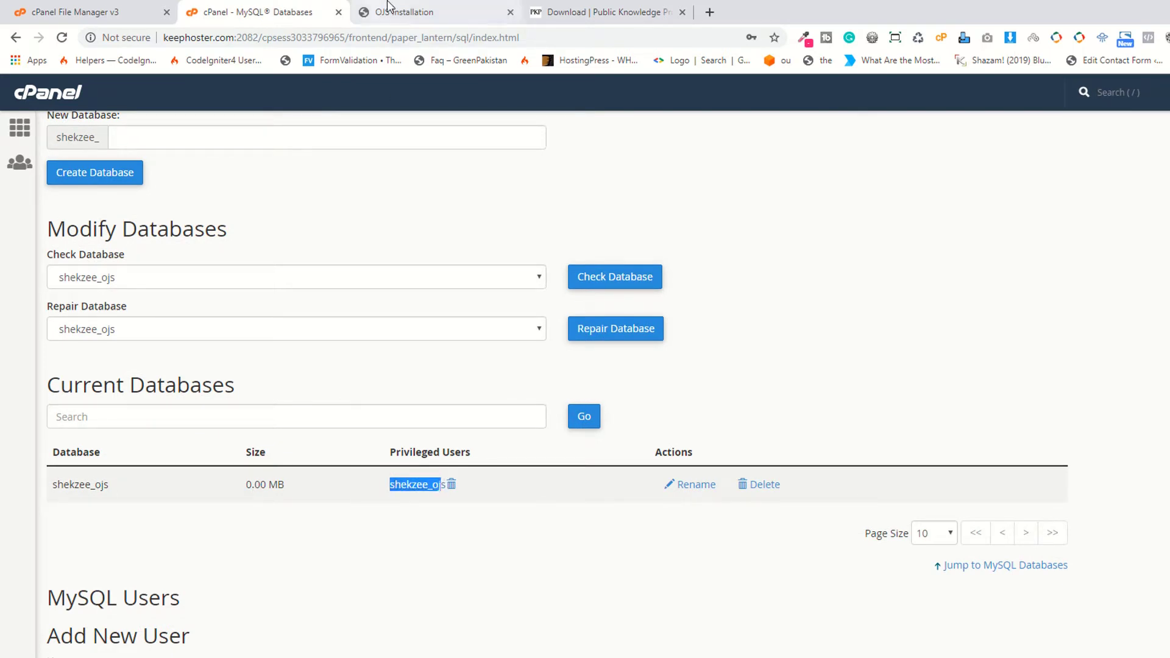
key(ctrl+Tab)
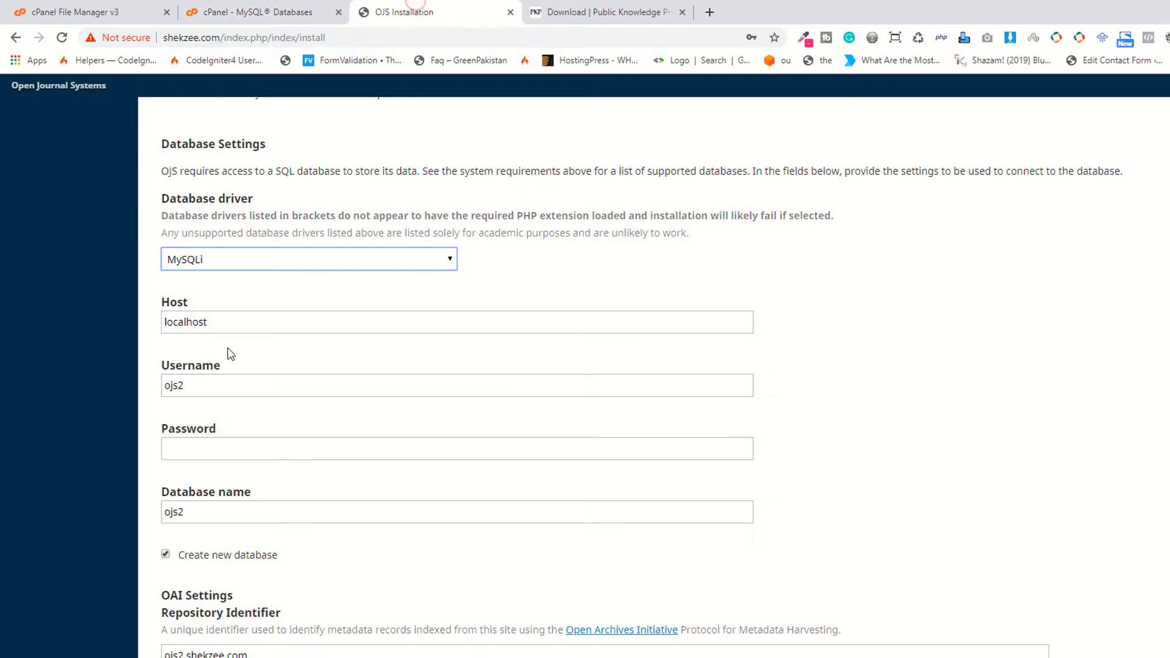
Replace the default ojs2 values in the OJS Username and Database name fields with the database user name
click(217, 392)
key(ctrl+a)
key(ctrl+v)
text(j)
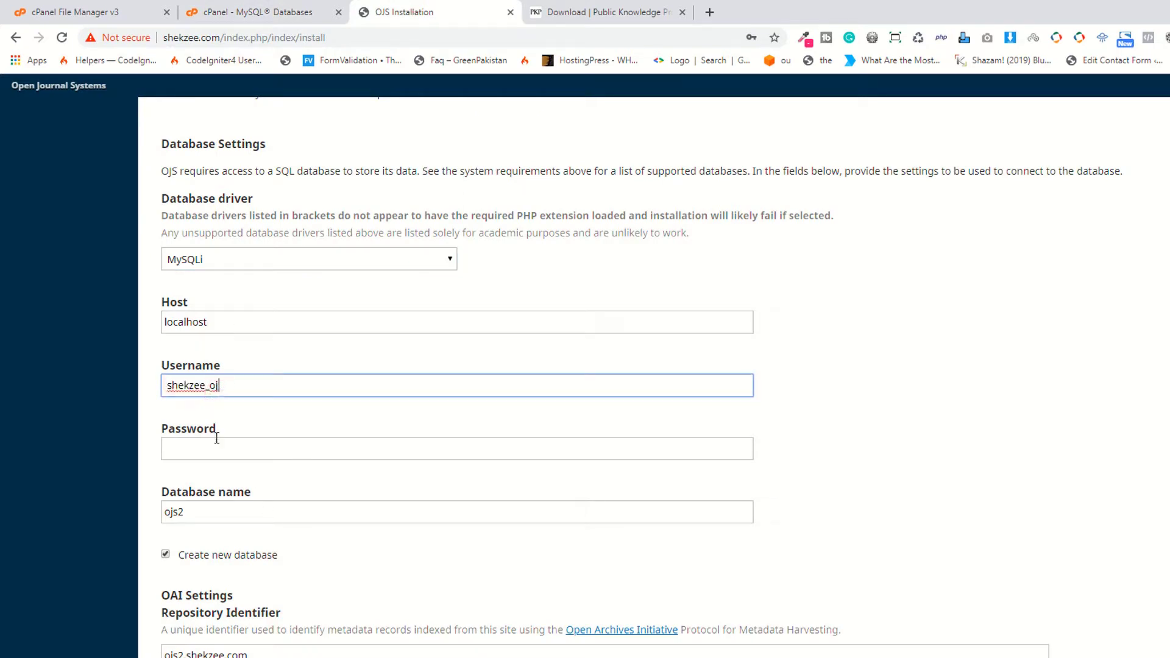
double_click(189, 504)
key(ctrl+v)
Enter the database user's password in the OJS Password field
click(219, 450)
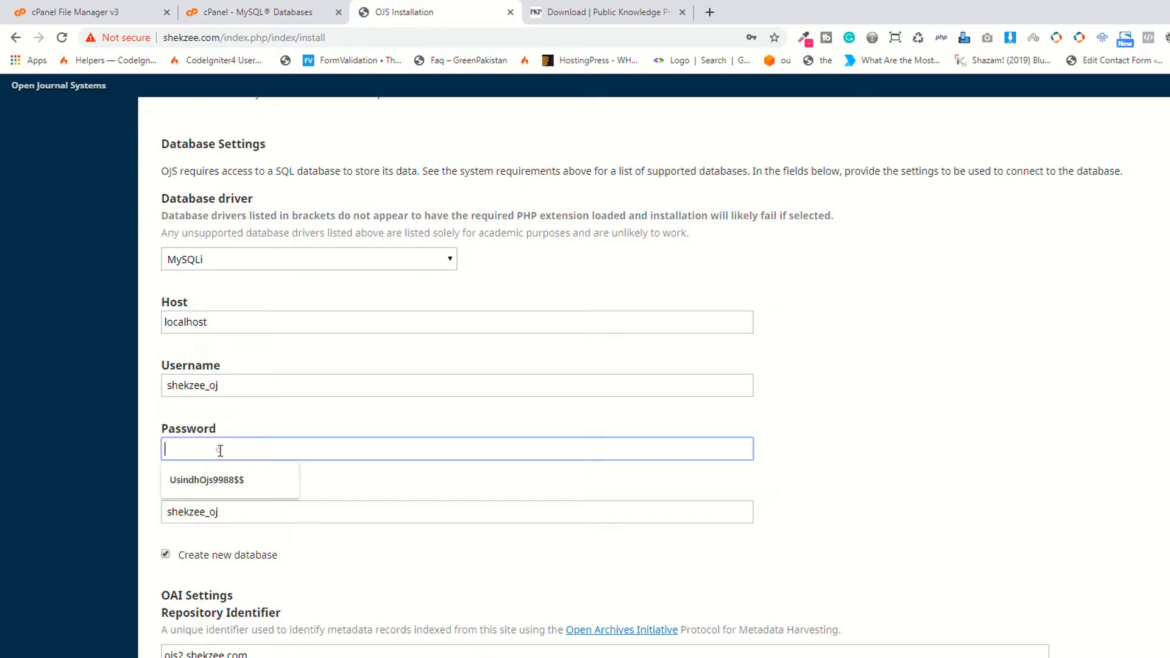
click(838, 454)
click(384, 444)
key(ctrl+v)
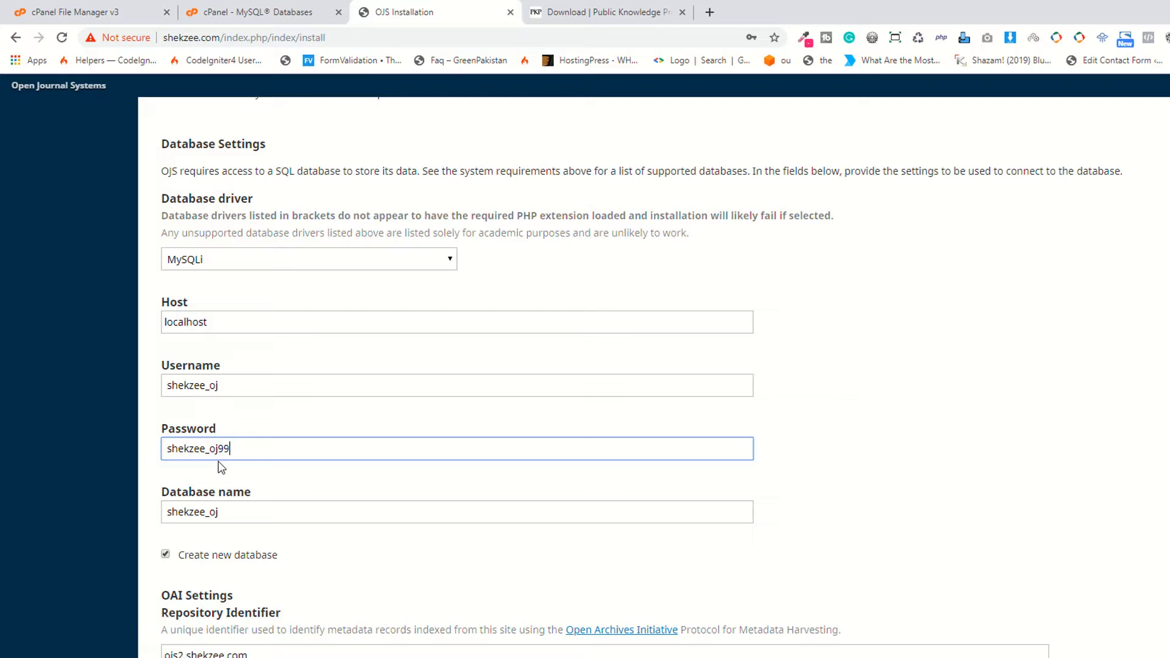
click(962, 369)
scroll(643, 408, down, 3)
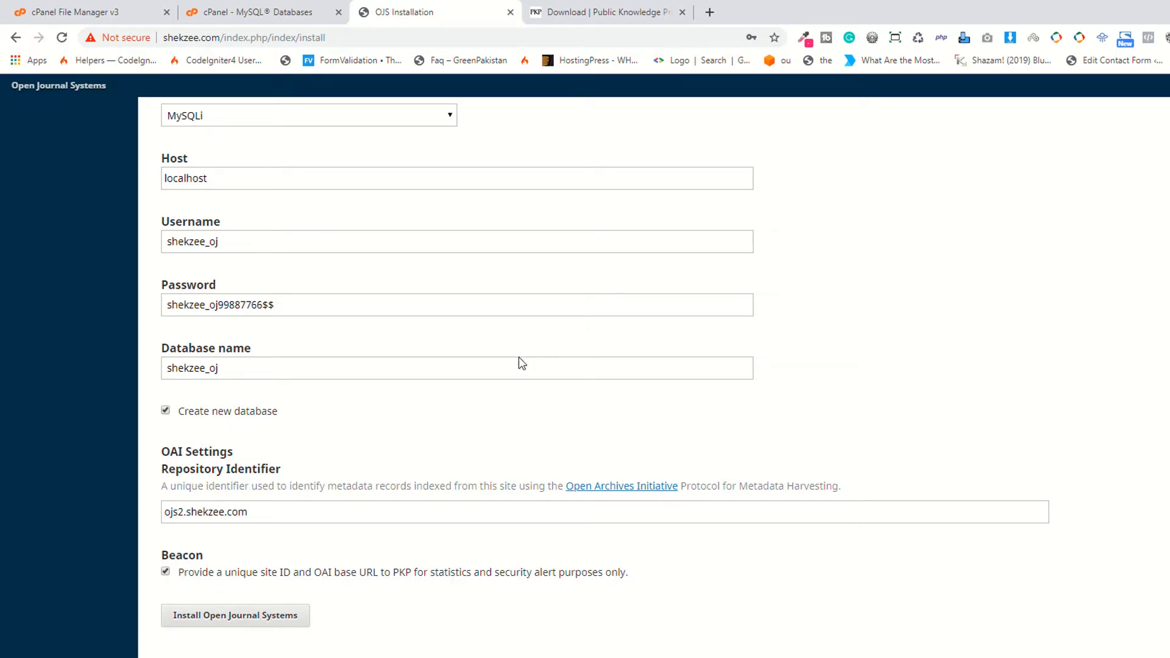
Open the password change page for the database user in cPanel MySQL Databases
click(274, 7)
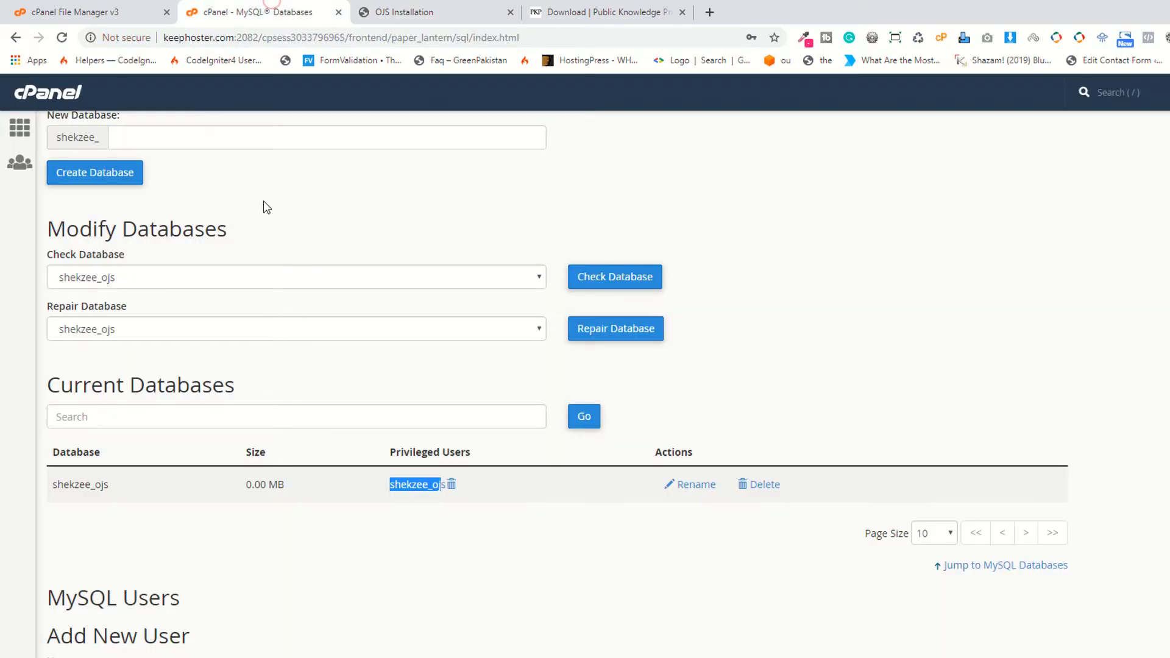
scroll(378, 458, down, 5)
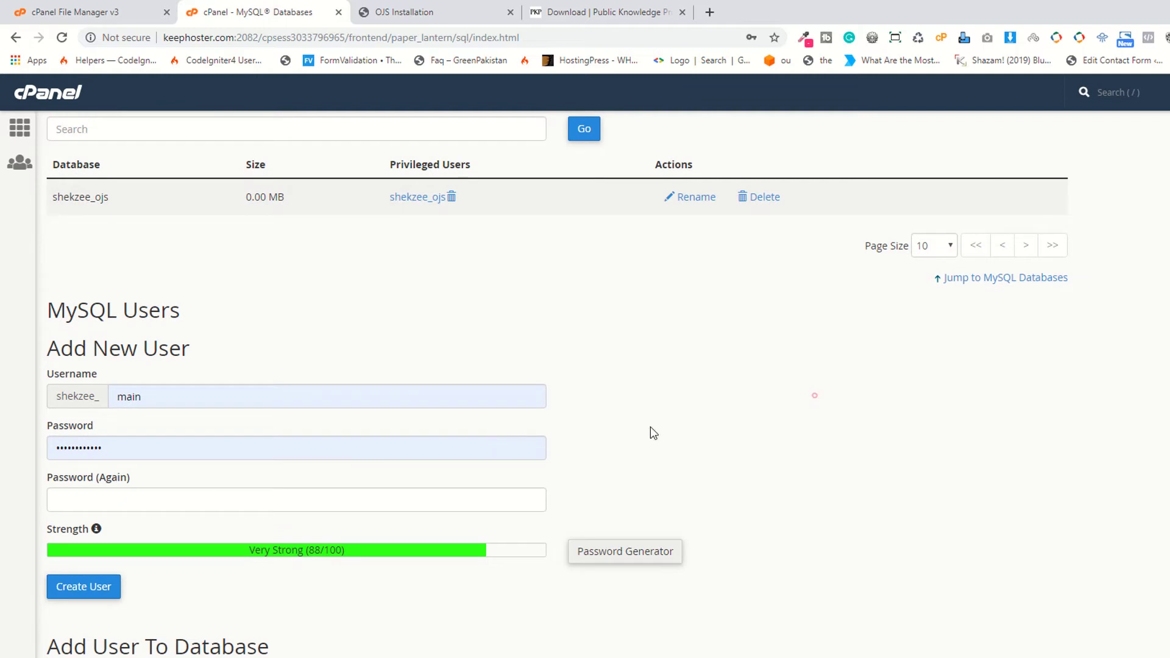
scroll(610, 429, down, 3)
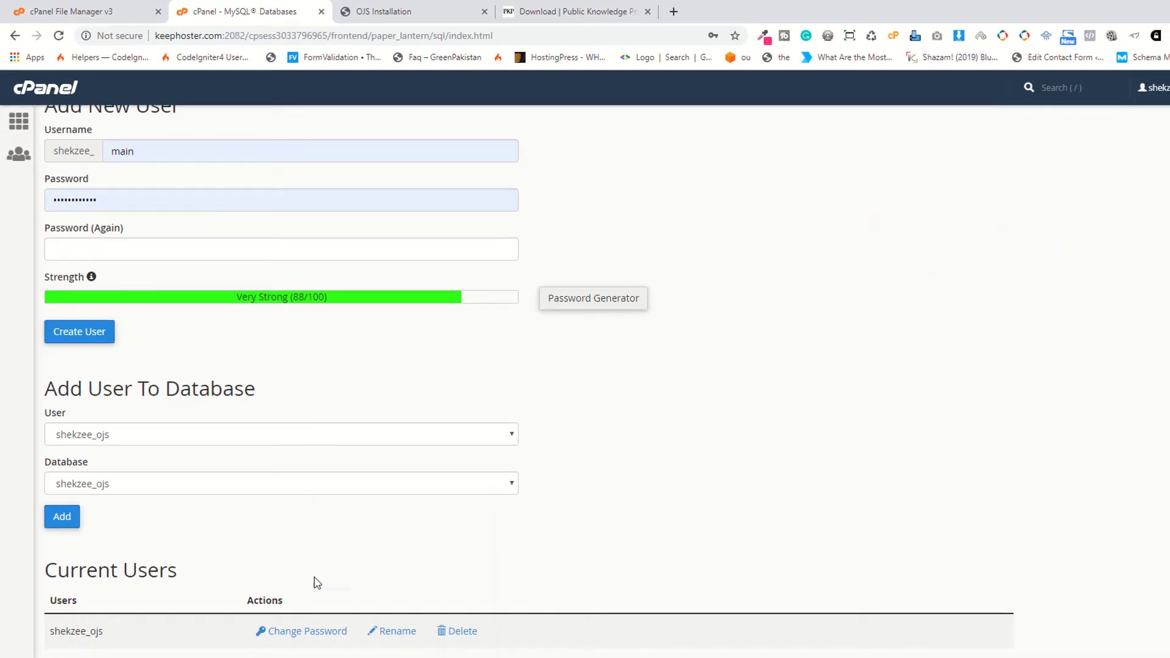
click(287, 640)
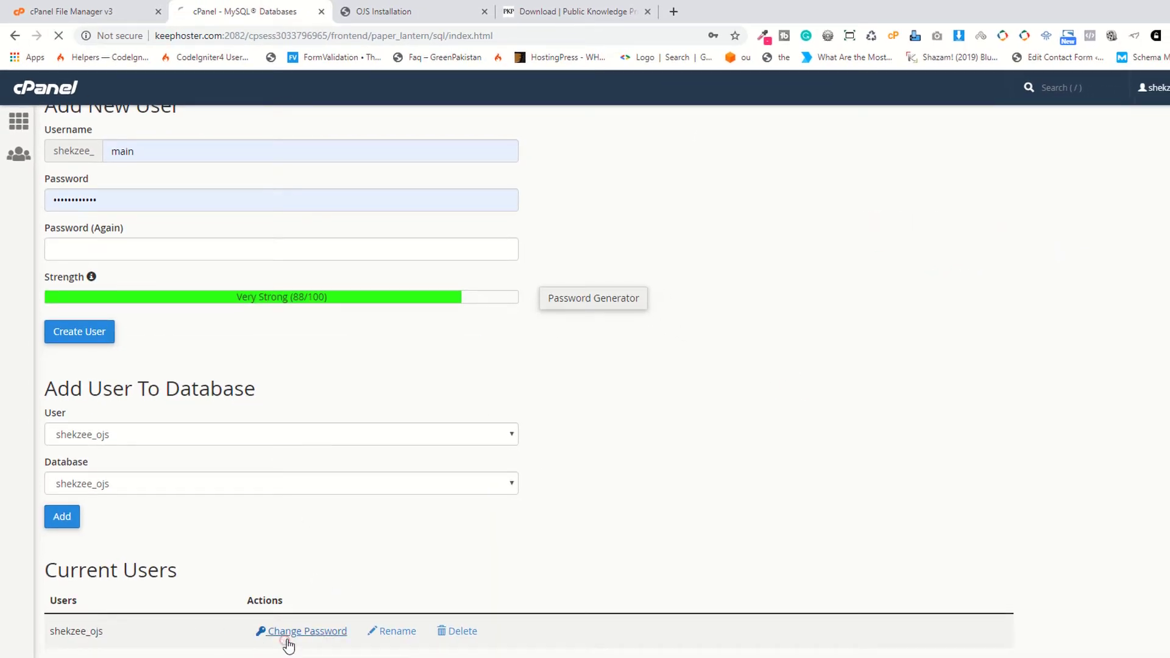
click(203, 302)
key(ctrl+v)
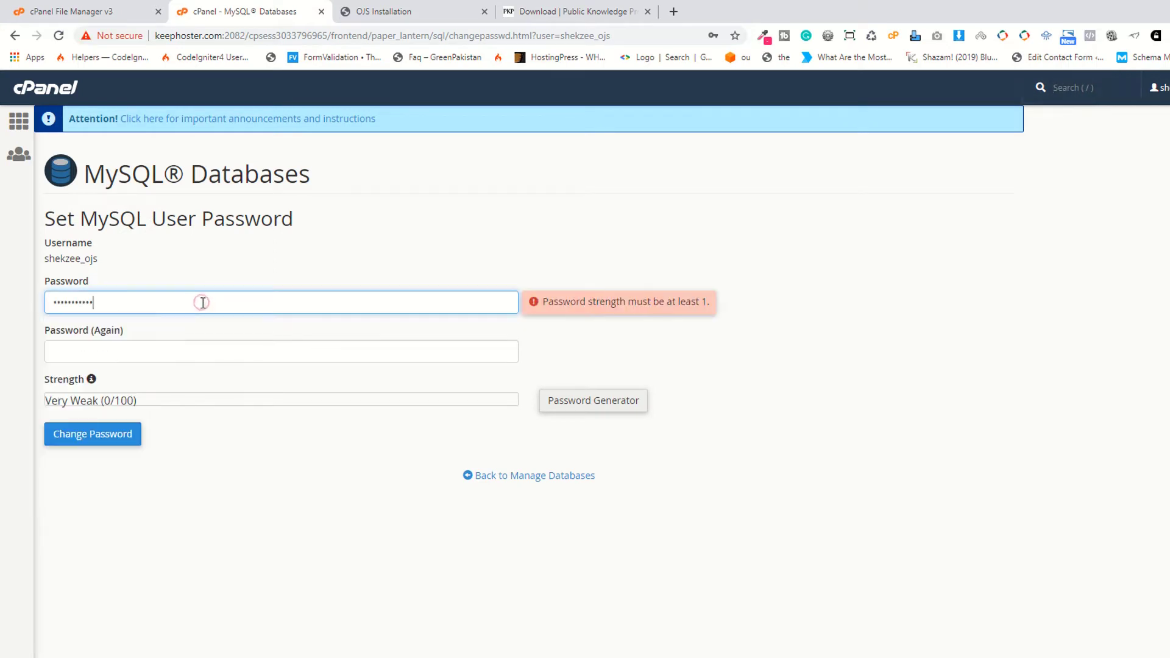
Copy the password entered in the OJS installer's Password field
click(409, 7)
click(215, 348)
click(271, 289)
key(ctrl+a)
key(ctrl+c)
click(263, 289)
key(ctrl+a)
key(ctrl+shift+Tab)
Set that password as the MySQL user's new password in both fields and confirm the Success dialog
double_click(140, 304)
key(ctrl+v)
click(140, 352)
key(ctrl+v)
click(705, 292)
click(113, 434)
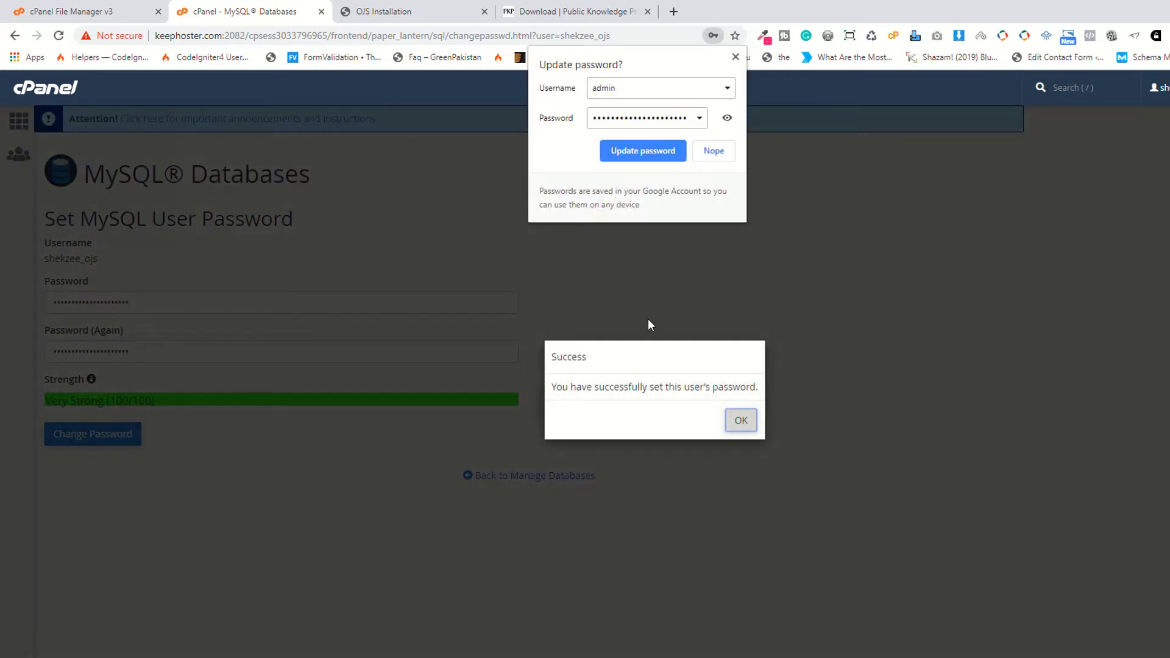
click(715, 159)
click(731, 417)
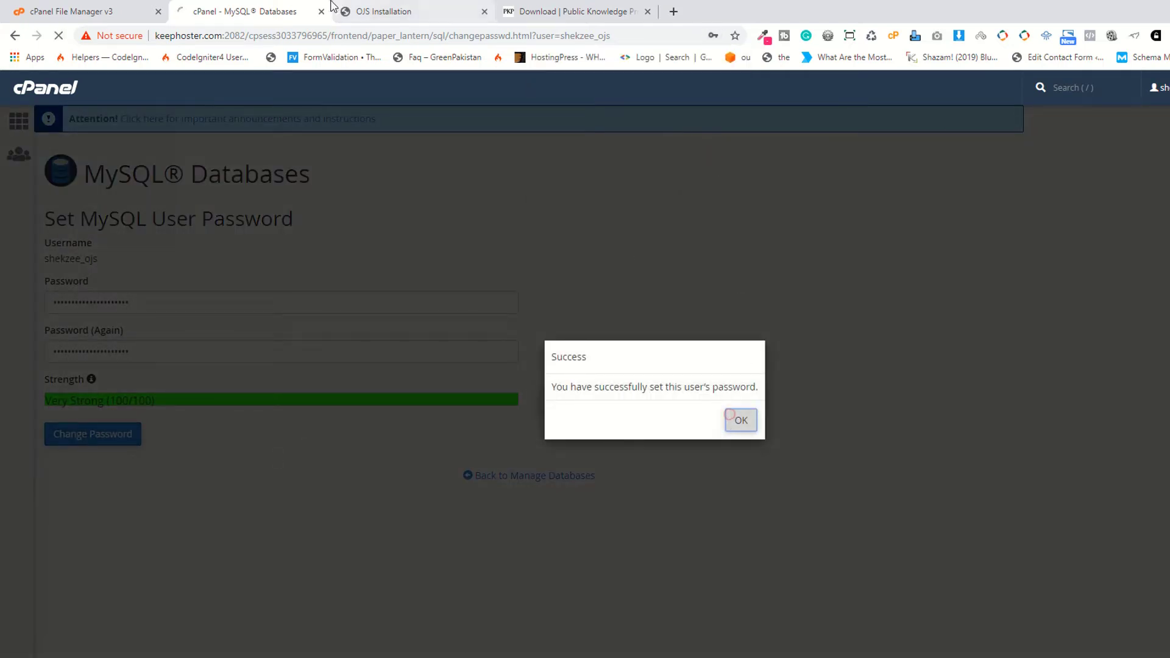
click(388, 11)
click(853, 261)
Turn off Create new database, run the OJS installation and review the result
scroll(260, 353, down, 1)
scroll(260, 353, down, 1)
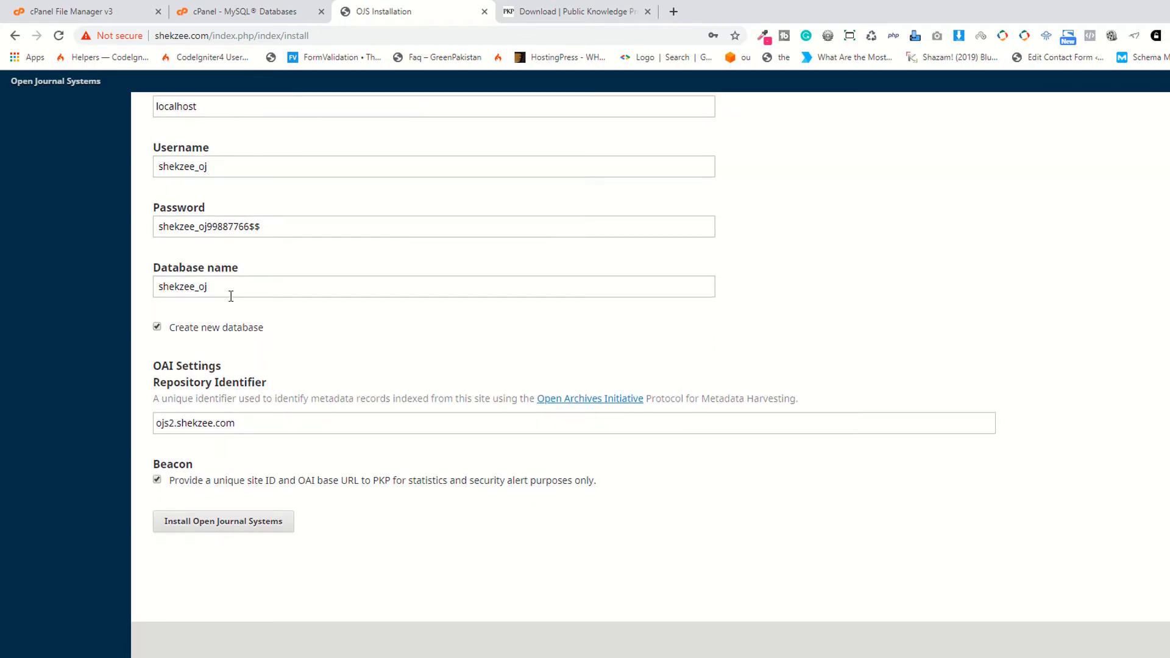
click(157, 327)
click(215, 9)
click(358, 8)
triple_click(263, 418)
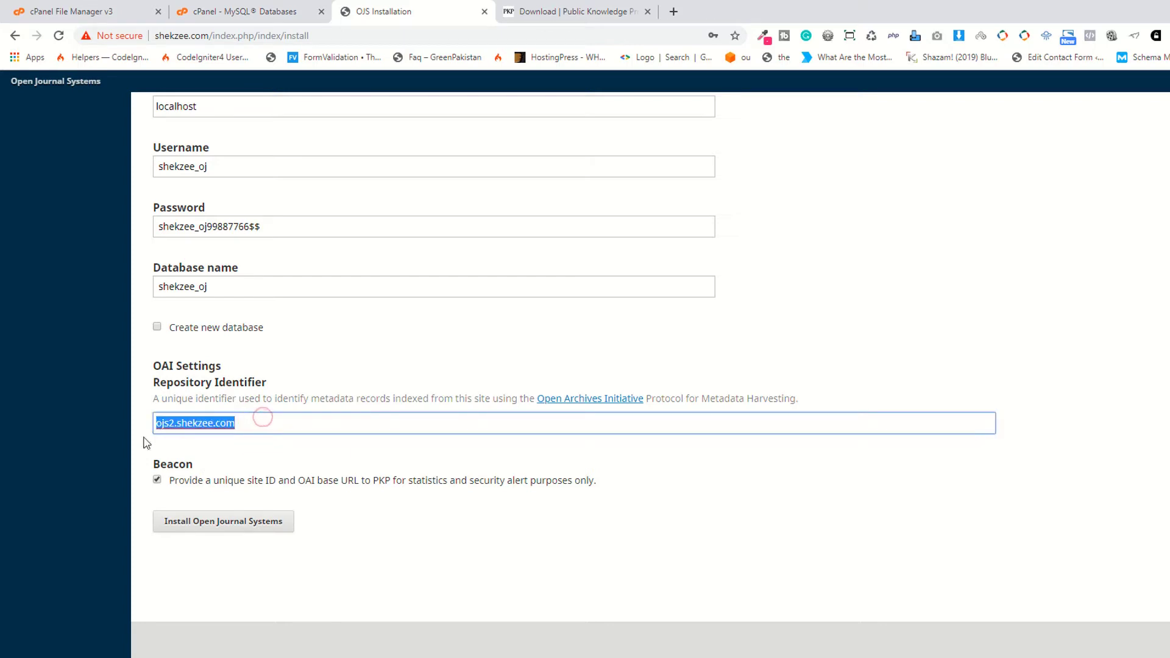
click(387, 553)
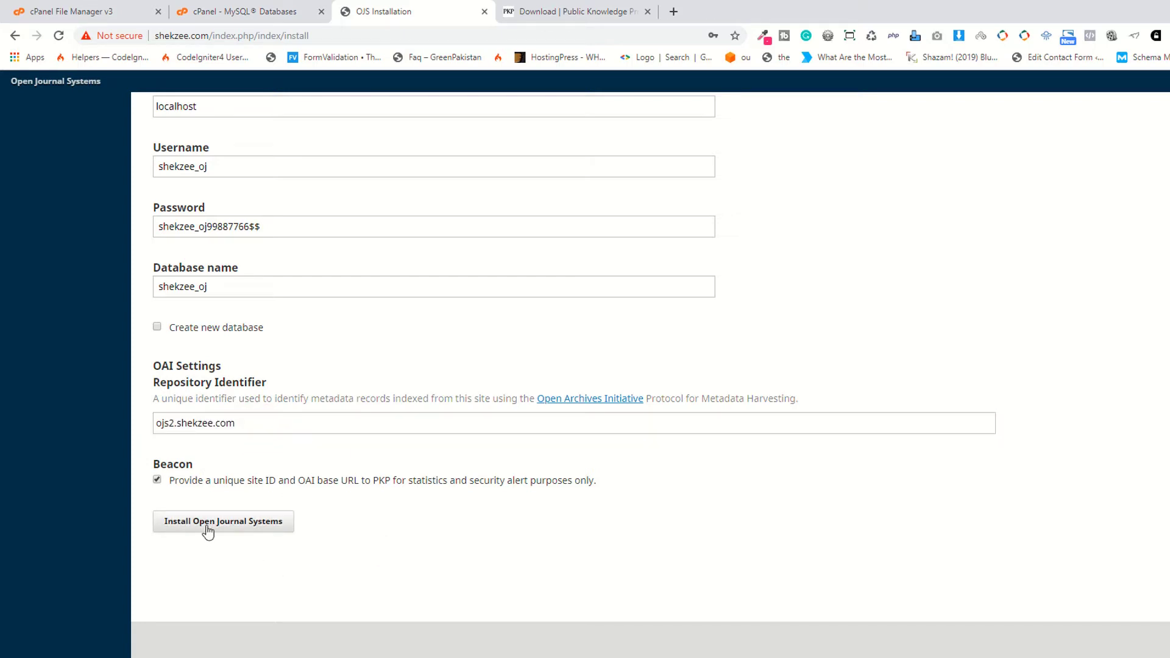
scroll(617, 335, up, 20)
scroll(618, 336, down, 20)
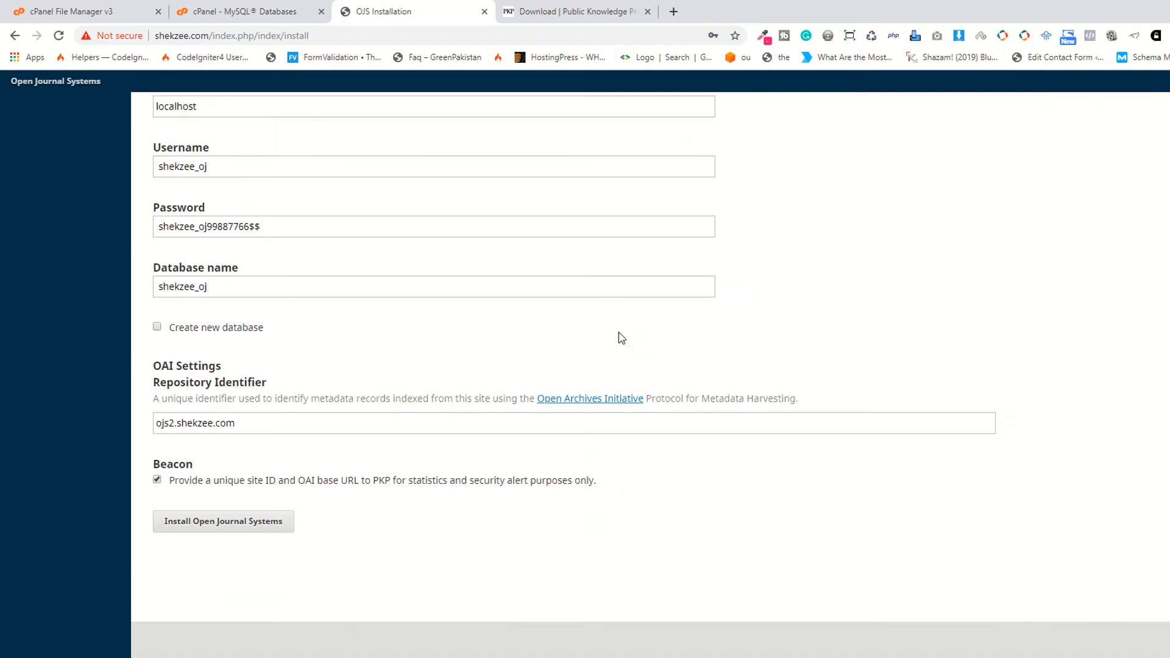
click(229, 515)
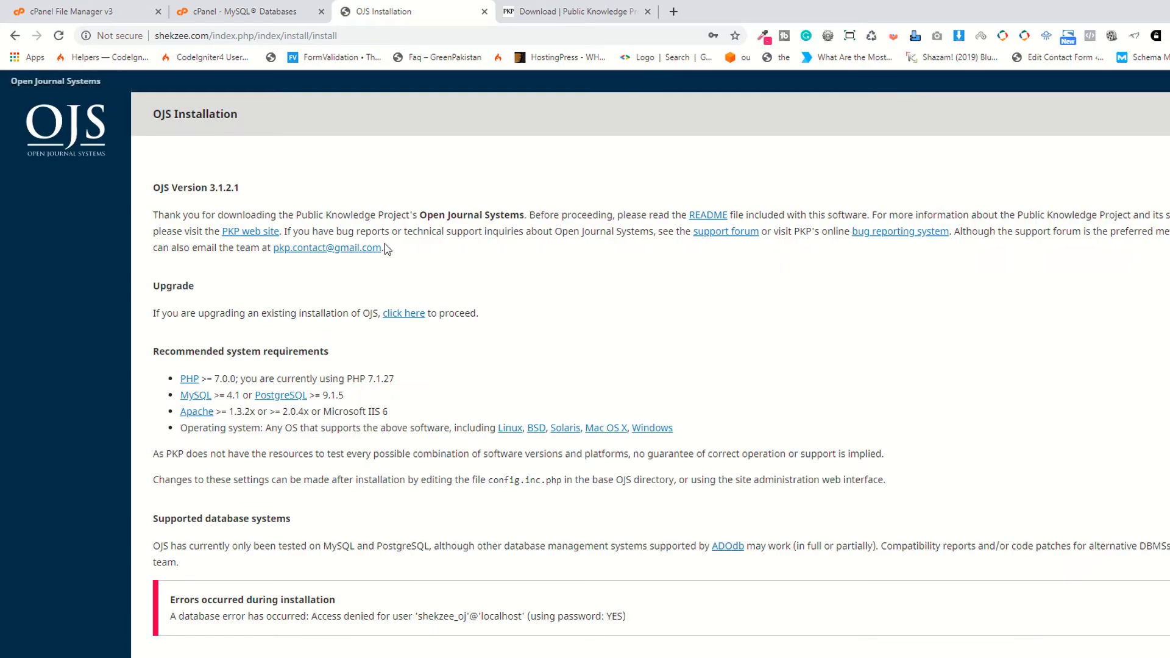
scroll(341, 446, down, 3)
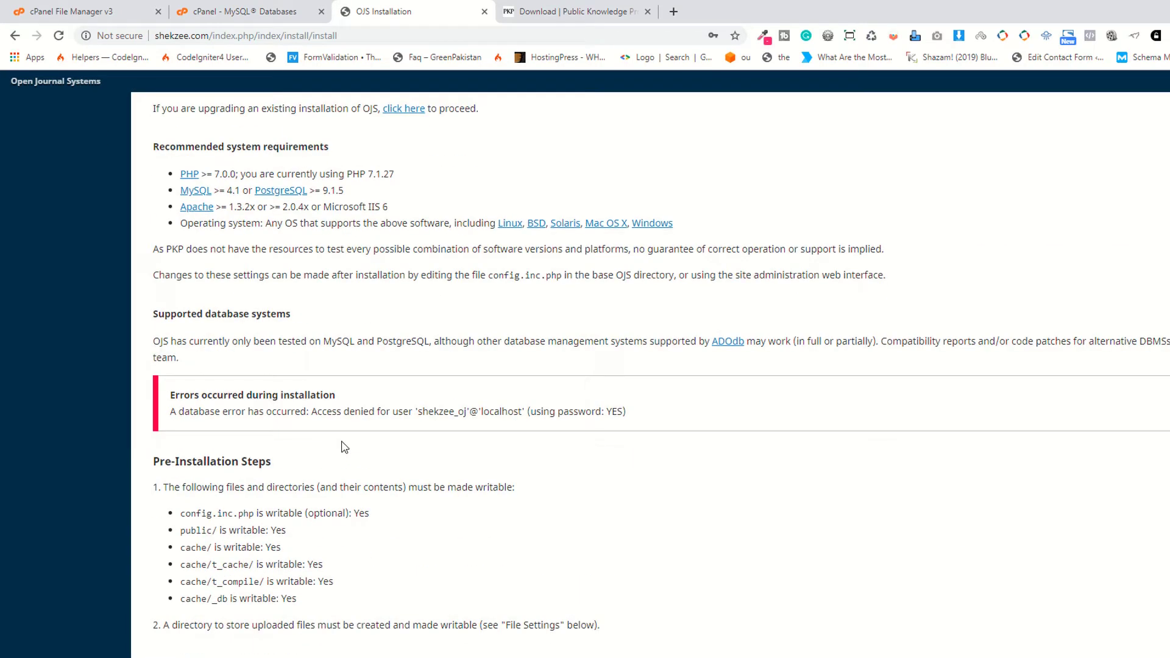
scroll(344, 447, down, 20)
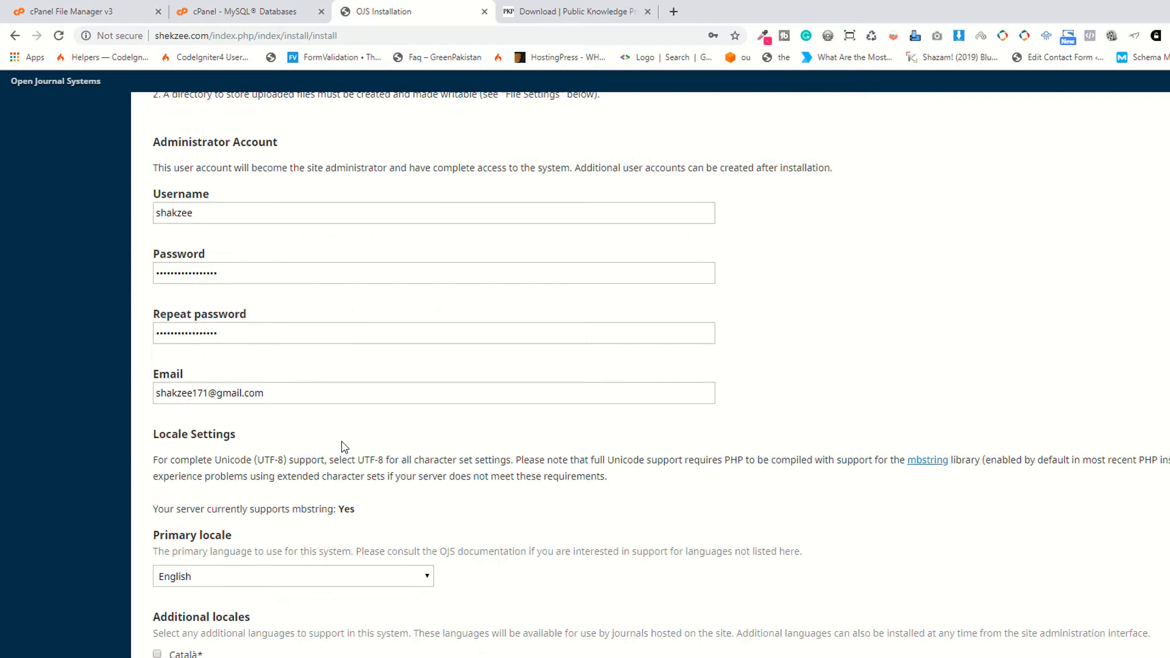
scroll(343, 449, down, 12)
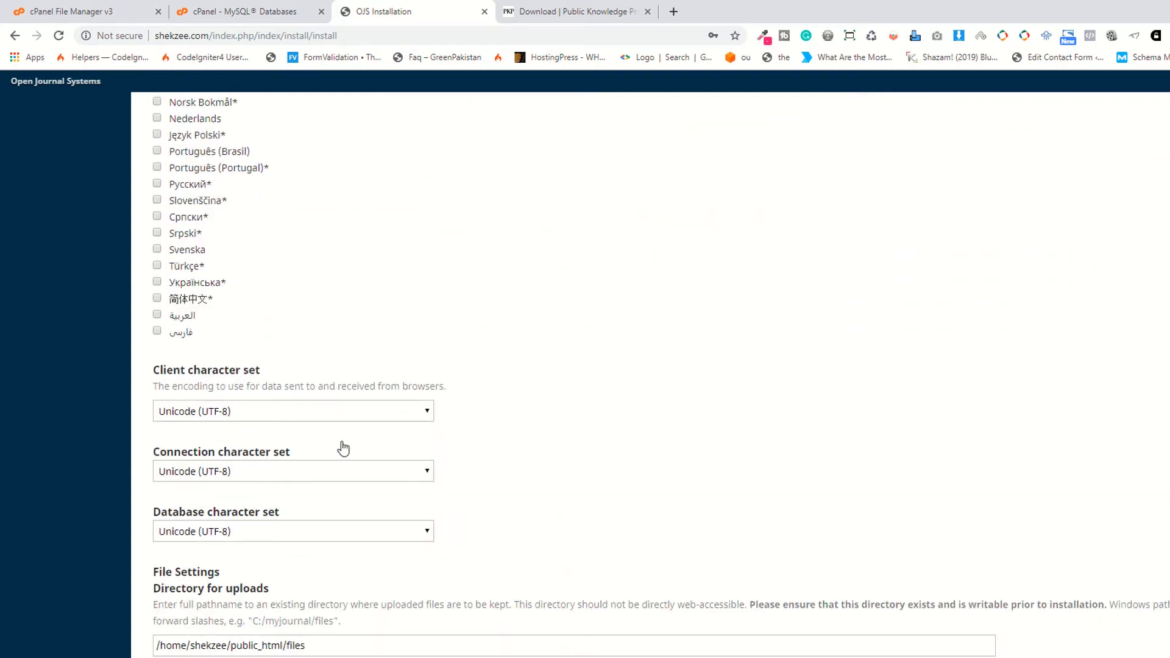
scroll(342, 442, down, 1)
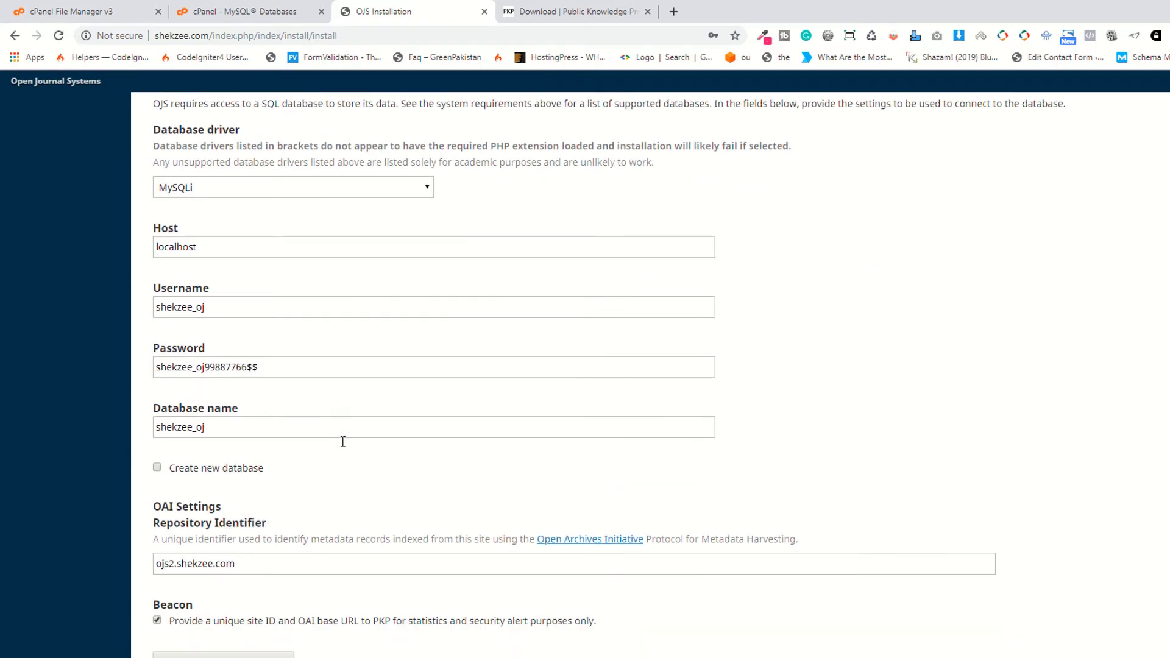
scroll(344, 445, up, 4)
scroll(345, 447, down, 3)
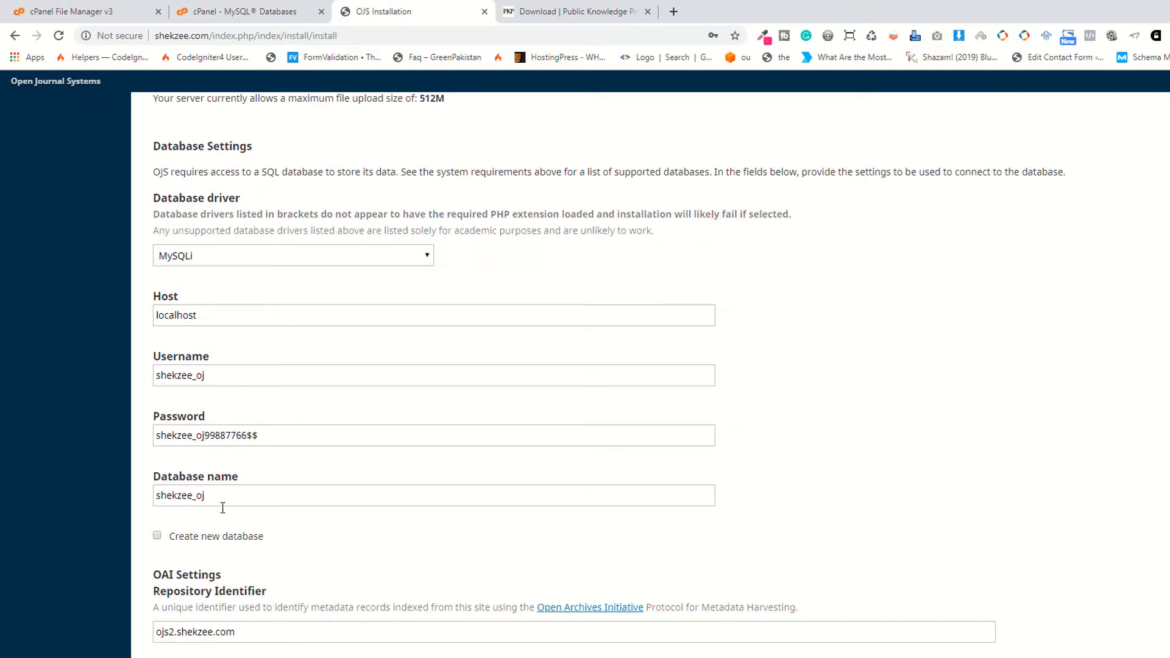
Copy the existing cPanel database name into the OJS Database name and Username fields
click(244, 12)
scroll(217, 391, down, 3)
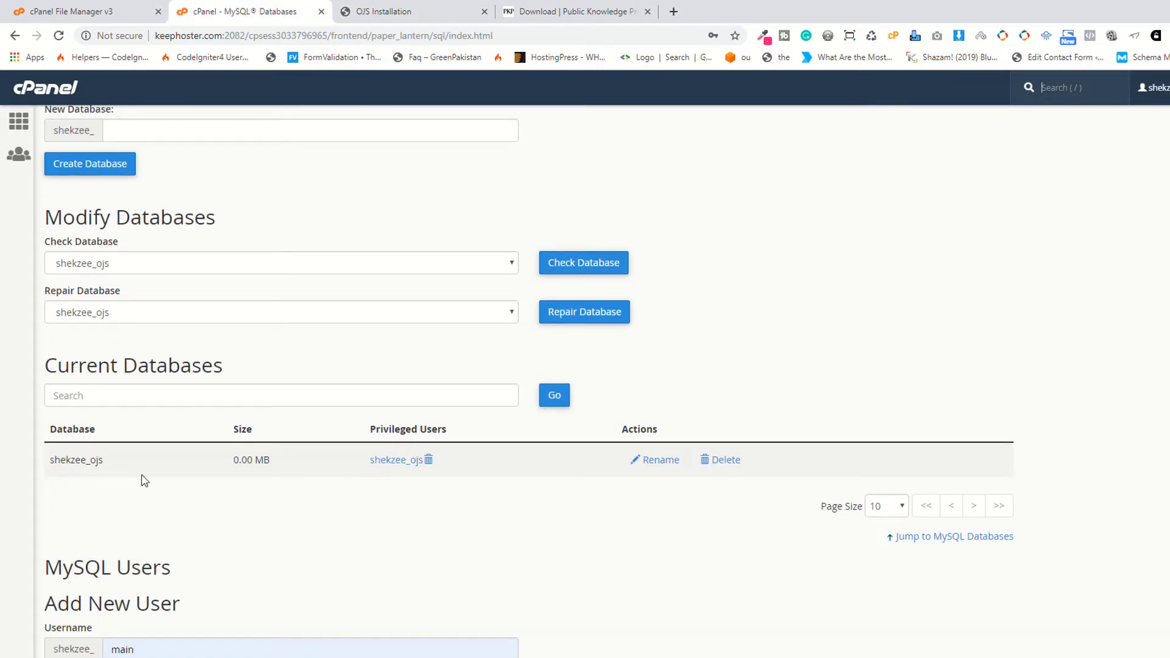
double_click(86, 460)
key(ctrl+c)
click(390, 12)
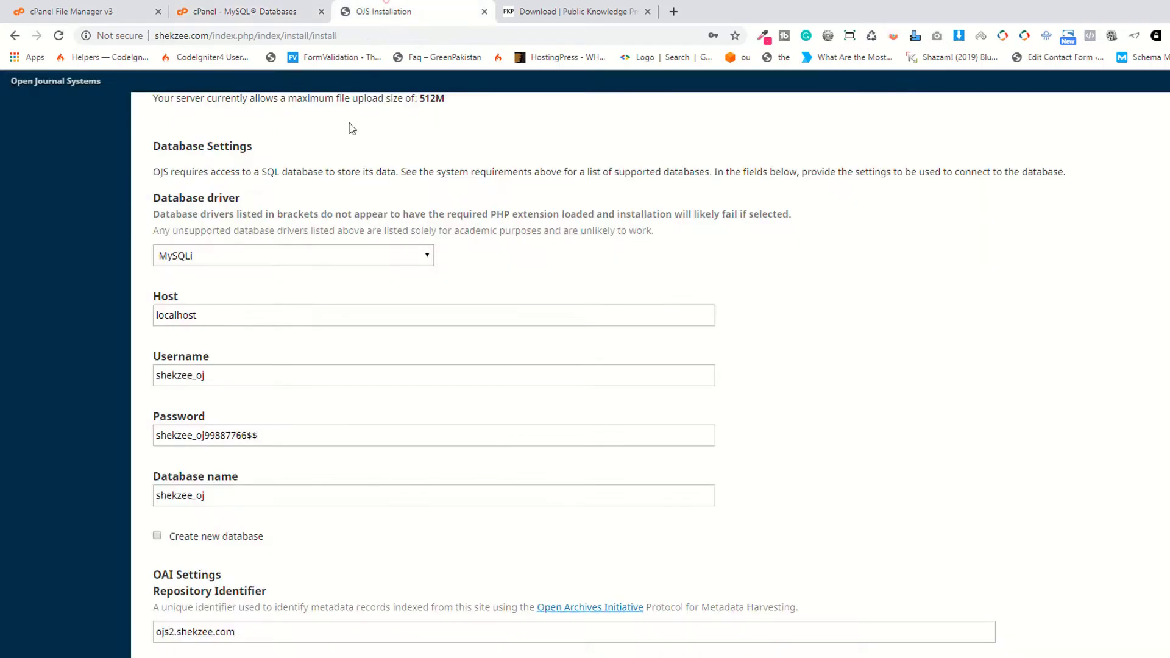
double_click(183, 495)
key(ctrl+v)
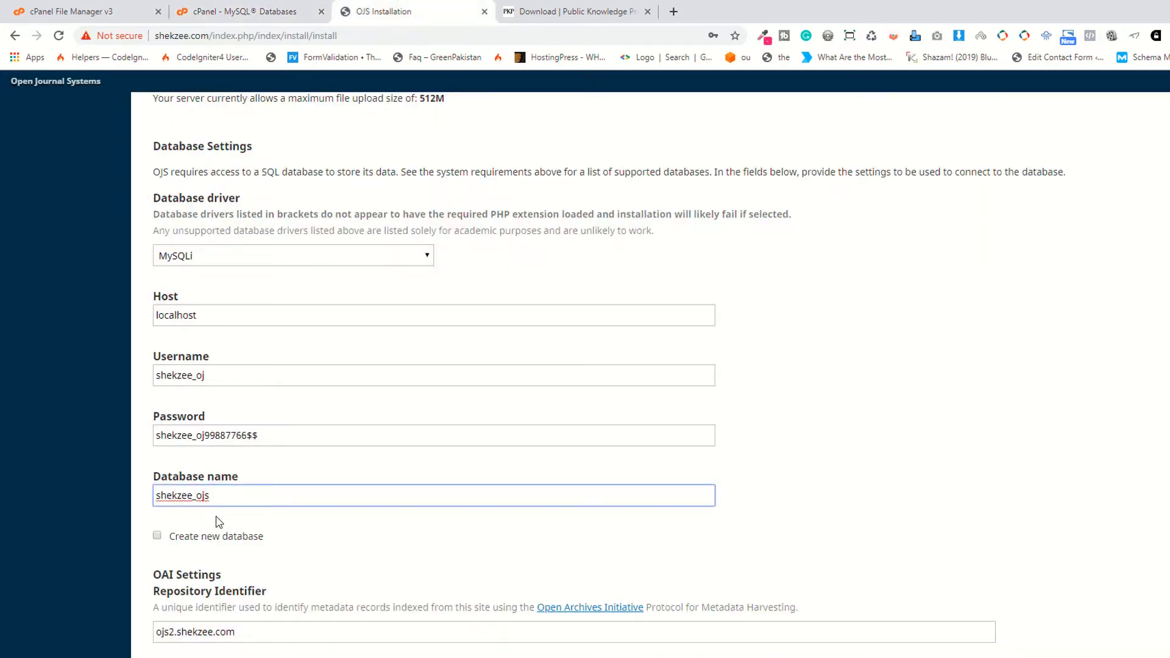
click(261, 382)
double_click(262, 382)
key(ctrl+v)
click(954, 323)
Retry the installation and read the access-denied database error for the user at localhost
scroll(228, 373, down, 3)
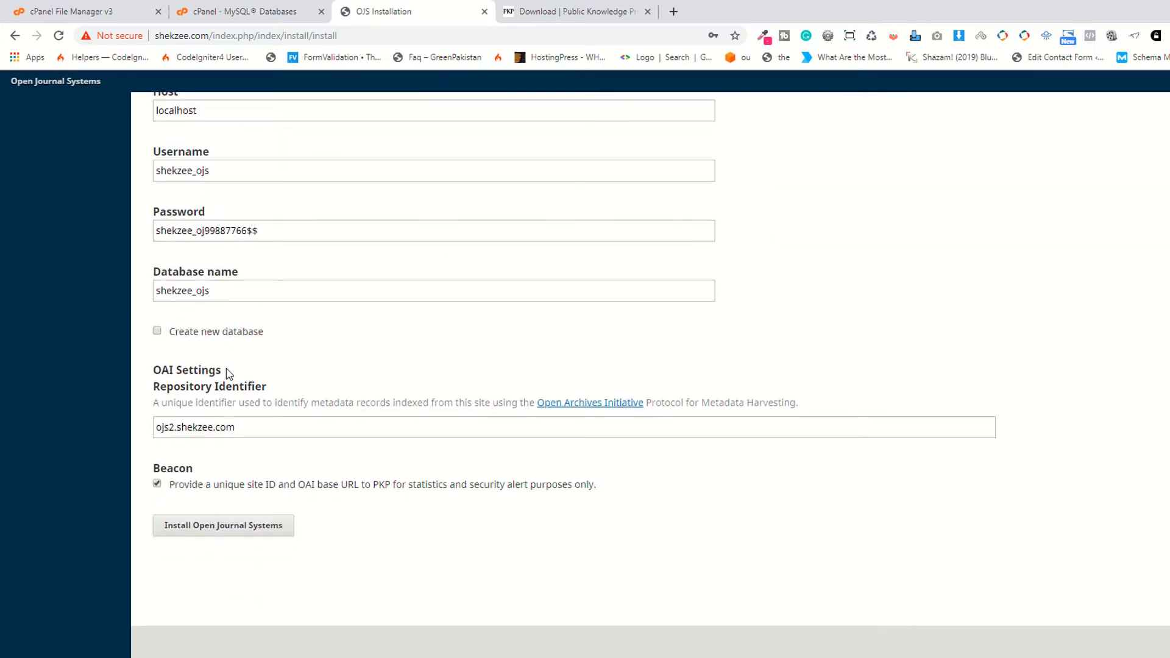
scroll(261, 373, up, 20)
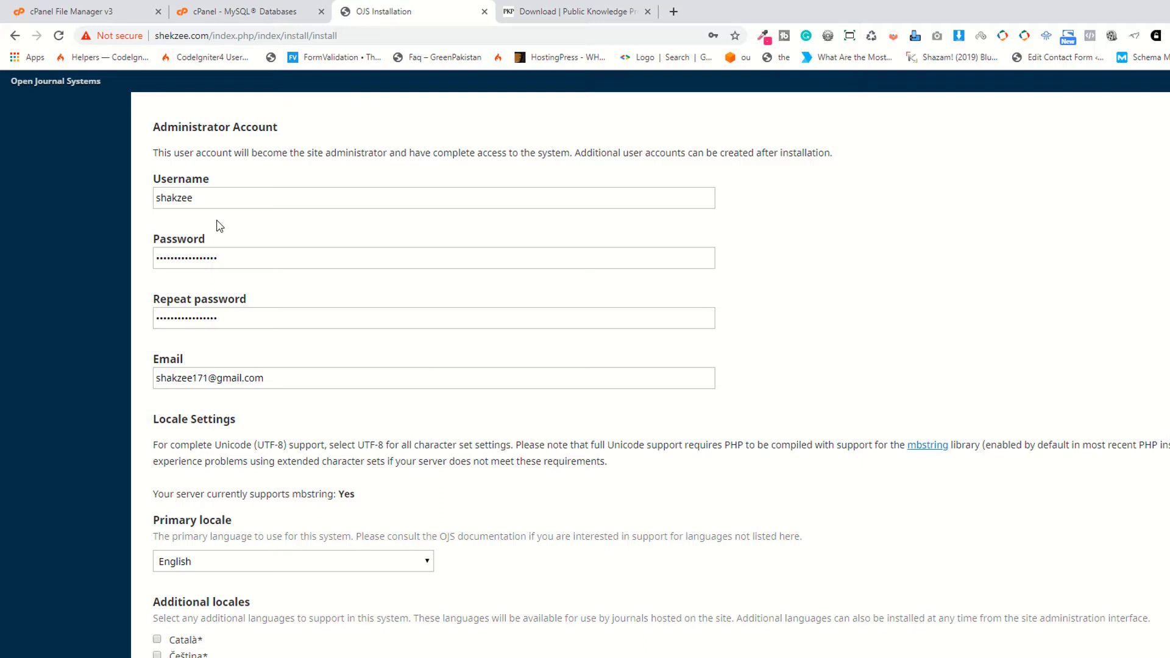
scroll(222, 225, down, 20)
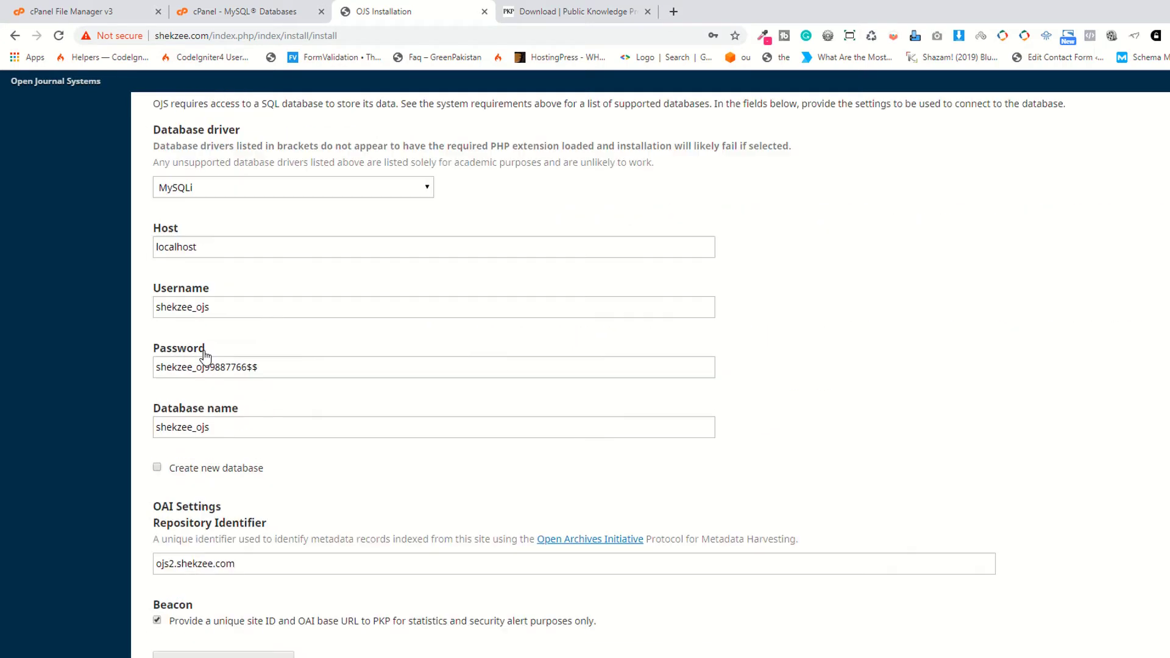
click(182, 528)
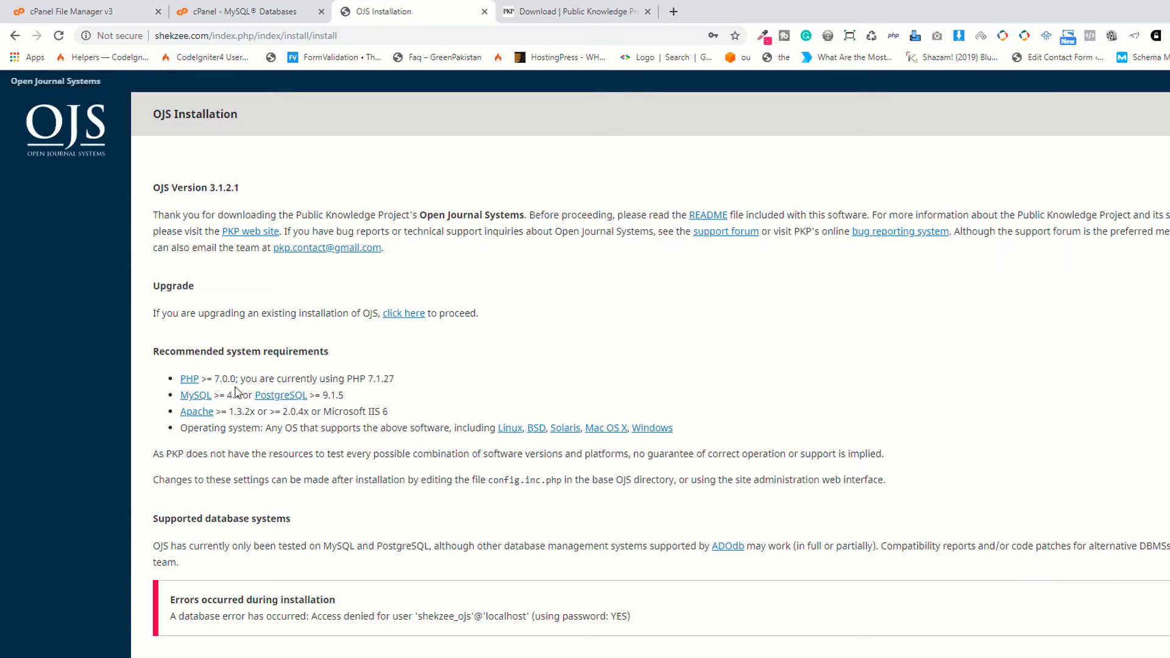
scroll(194, 383, down, 5)
drag(324, 295, 391, 305)
click(357, 282)
click(391, 305)
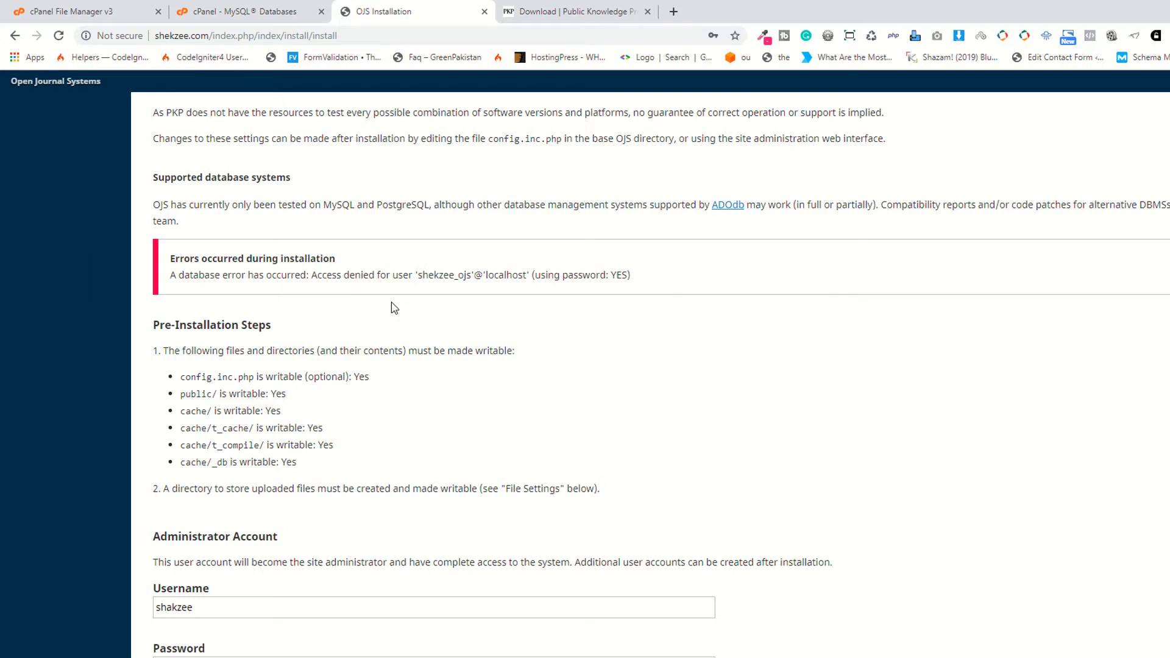
scroll(393, 308, down, 9)
scroll(393, 302, down, 20)
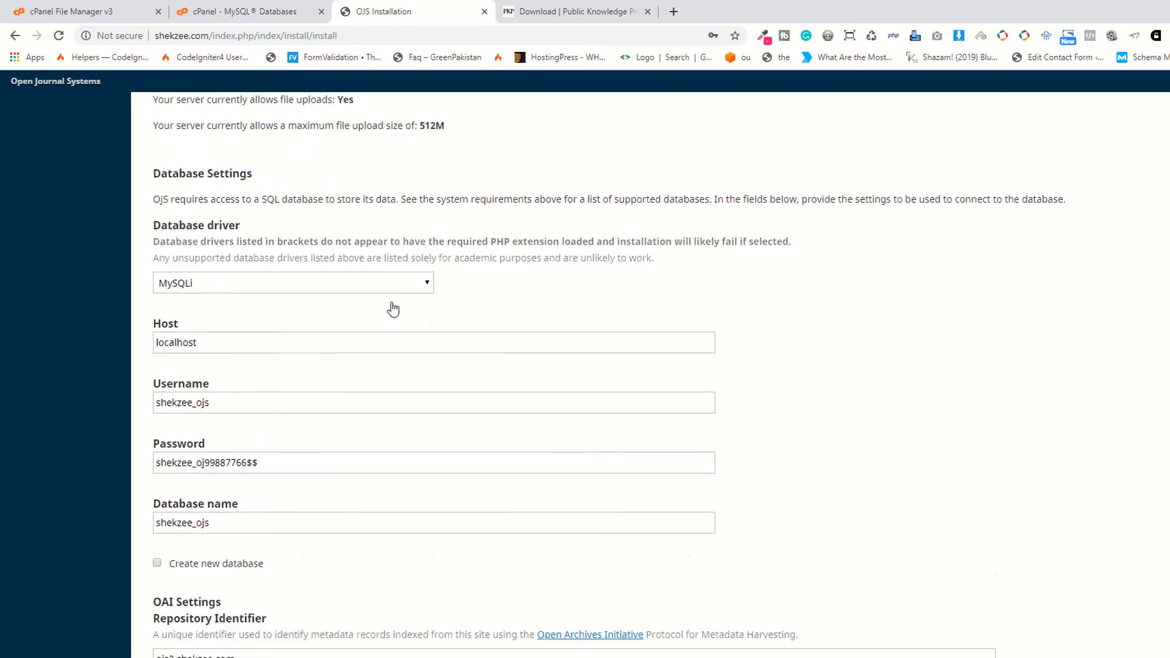
scroll(393, 307, down, 4)
scroll(220, 351, up, 2)
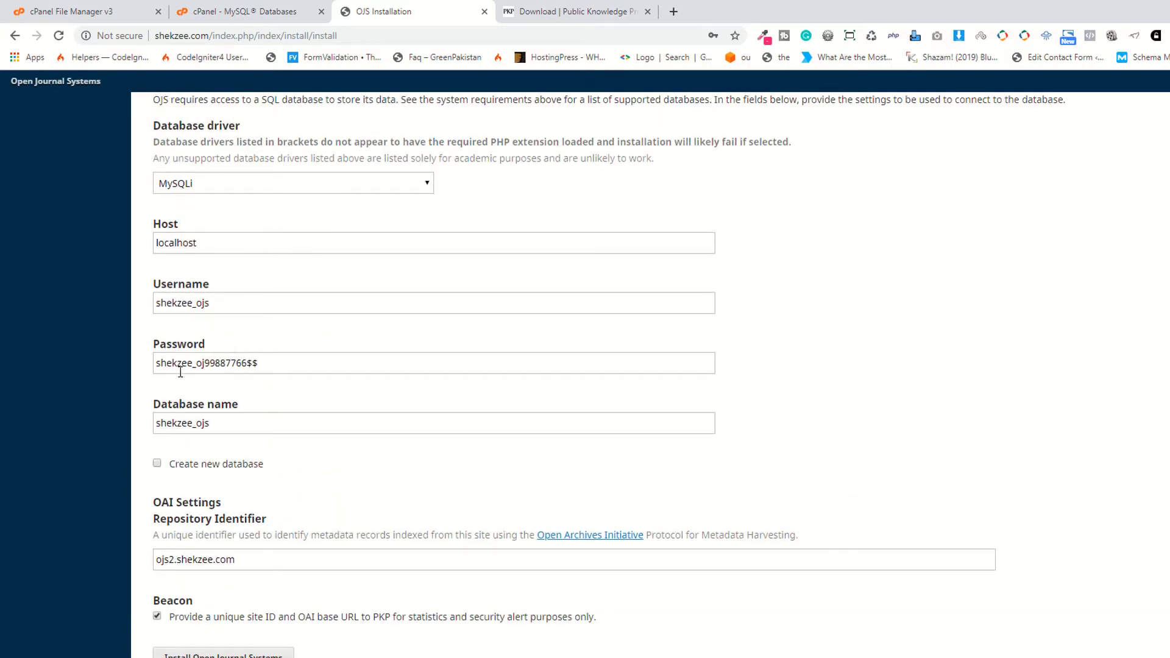
Replace the old prefix of the installer's database password with the pasted correction
click(248, 11)
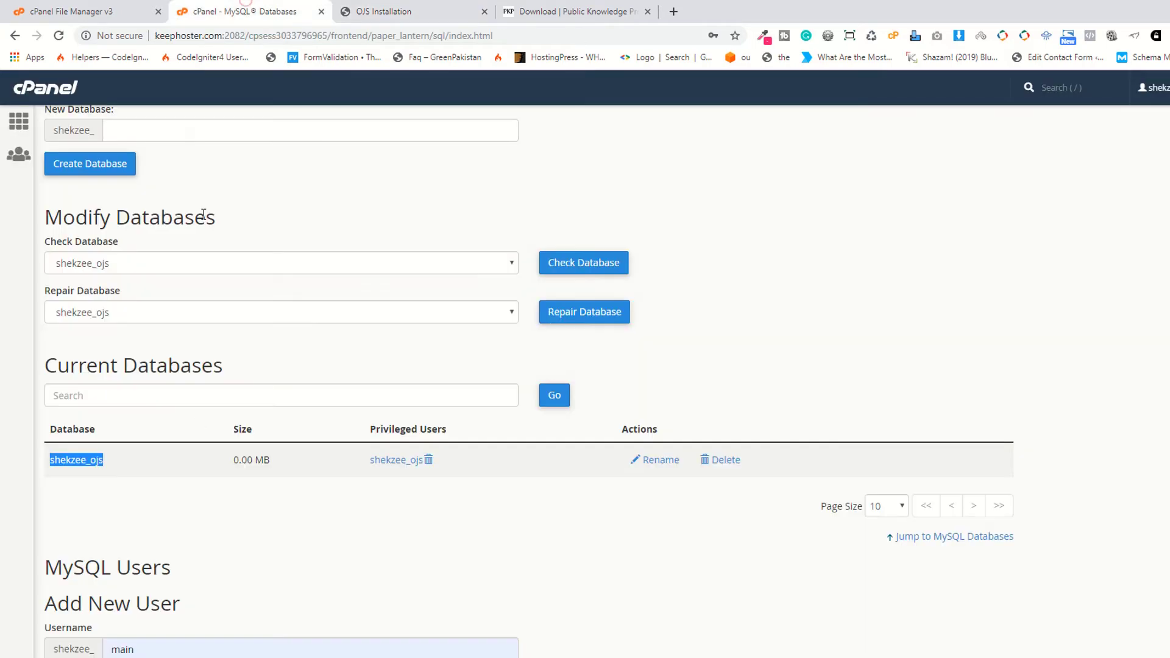
click(394, 9)
click(206, 363)
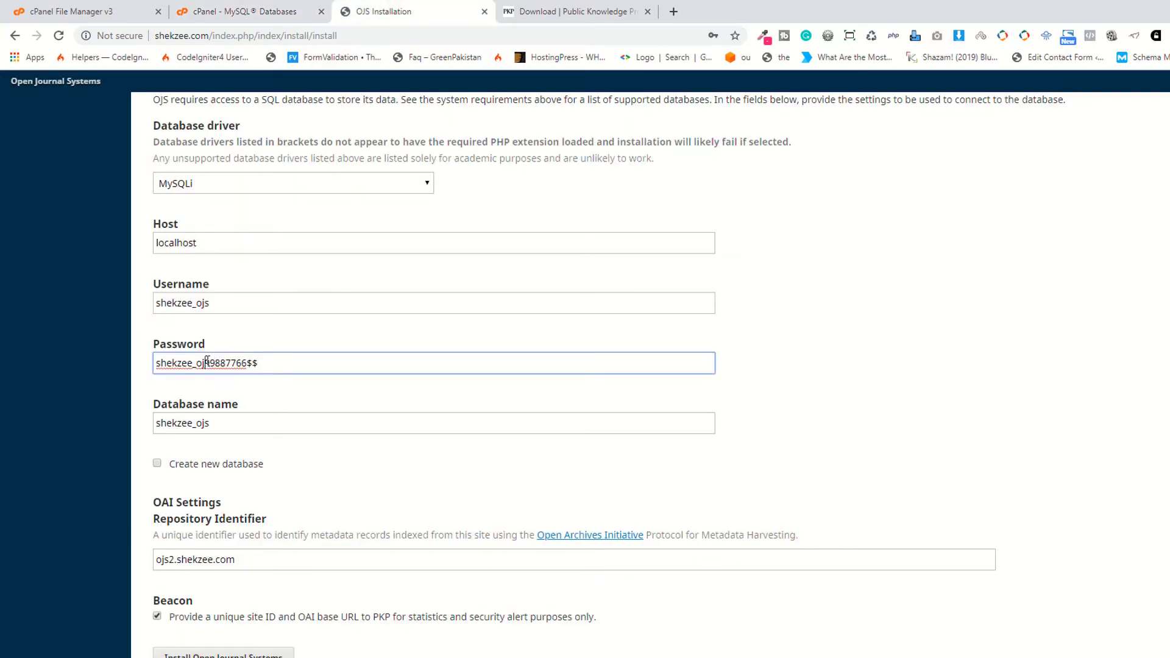
drag(205, 362, 134, 367)
key(ctrl+v)
Retry the OJS installation with the edited database password and read the resulting error
click(243, 11)
click(350, 12)
key(ctrl+a)
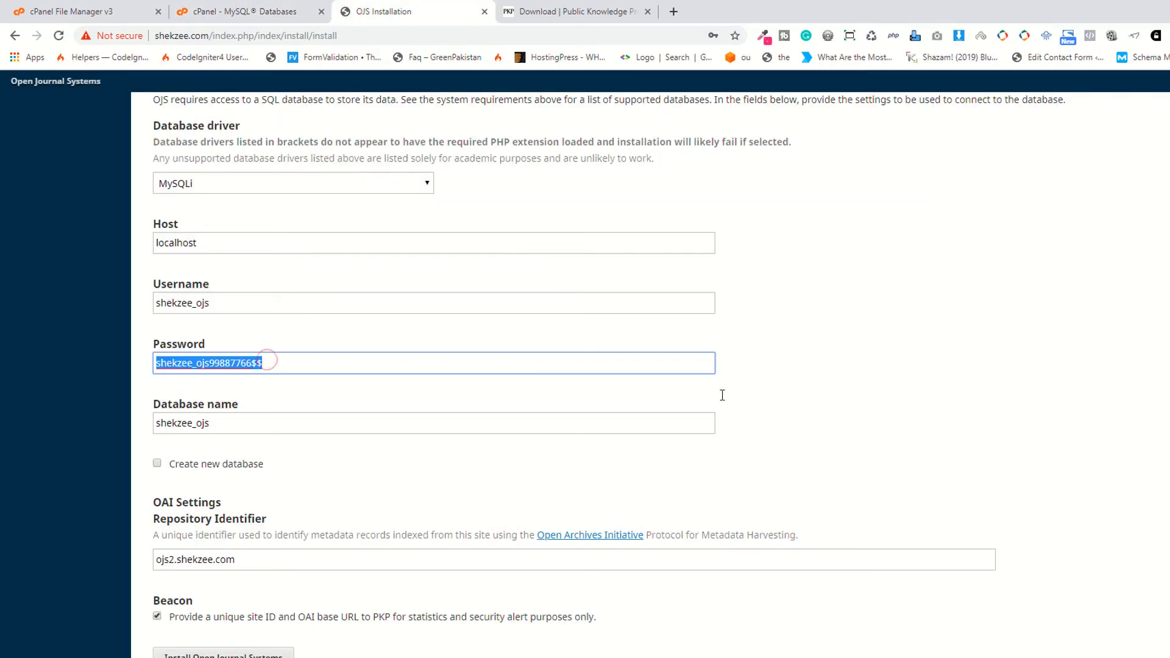
click(843, 326)
scroll(843, 326, down, 2)
click(223, 522)
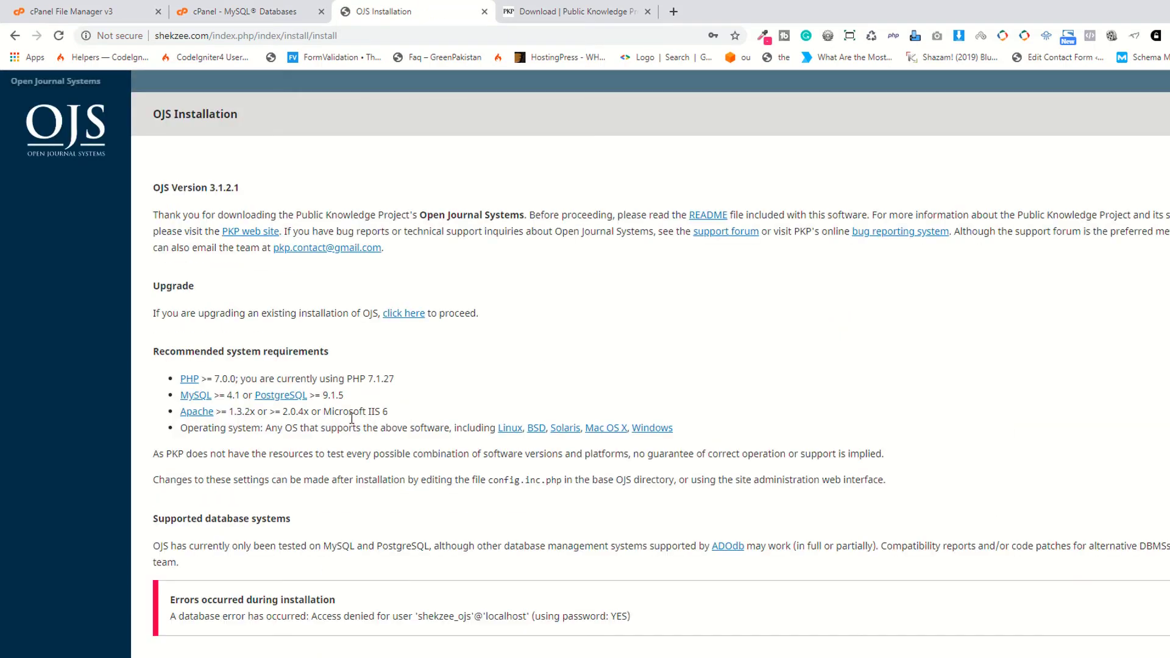
scroll(404, 408, down, 4)
drag(352, 335, 548, 343)
click(321, 382)
Open the cPanel MySQL password change page for the OJS database user
click(101, 8)
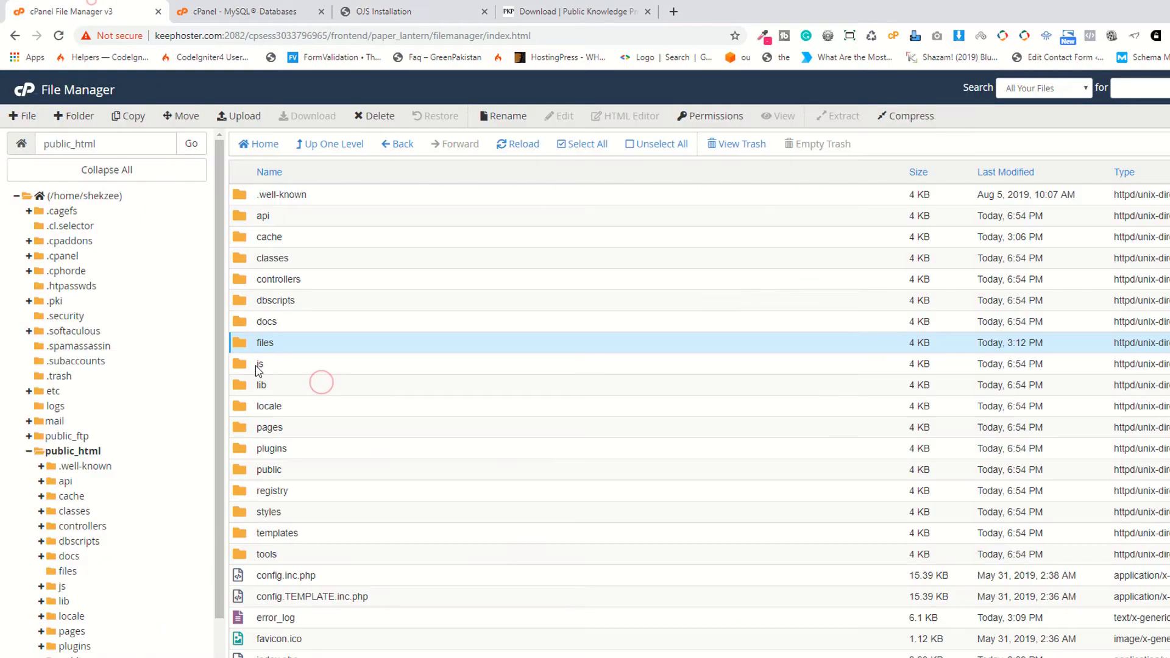
click(244, 11)
scroll(264, 488, down, 6)
scroll(172, 544, down, 1)
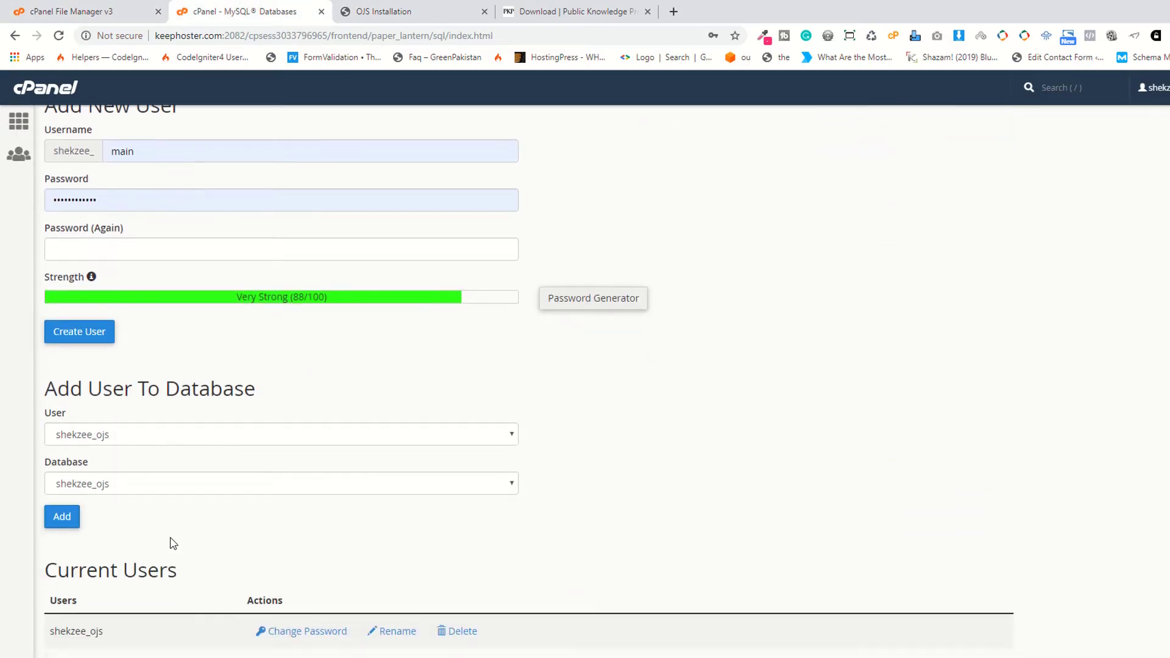
click(307, 633)
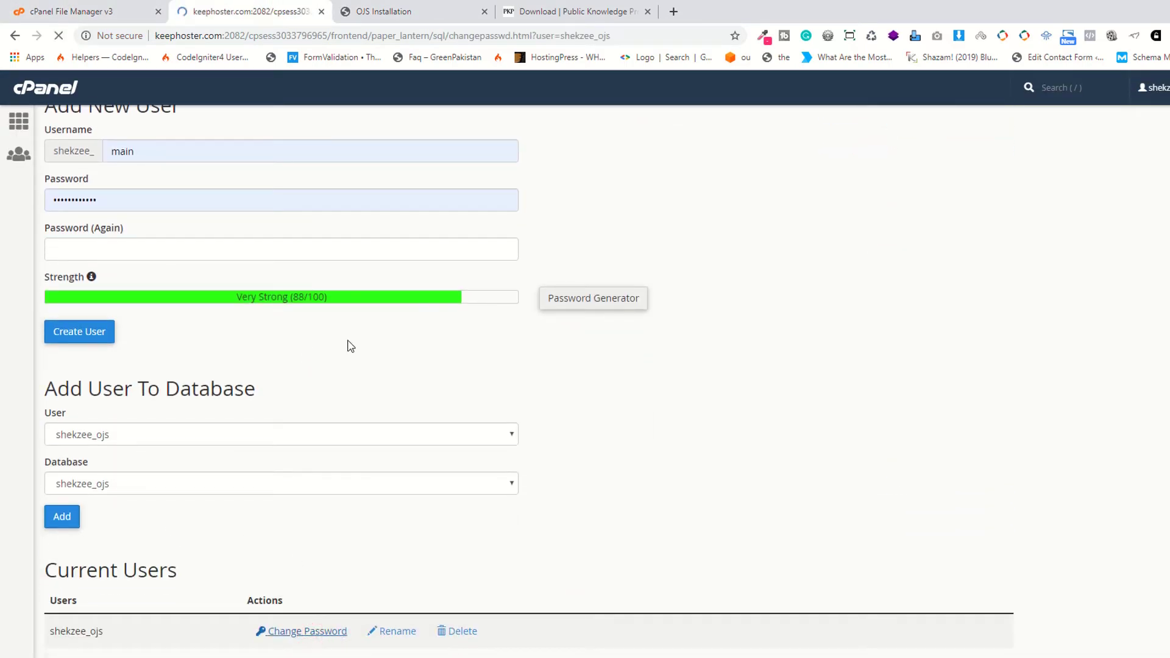
Copy the full database password from the OJS installer form
click(173, 302)
click(357, 8)
scroll(317, 420, down, 8)
scroll(317, 420, down, 18)
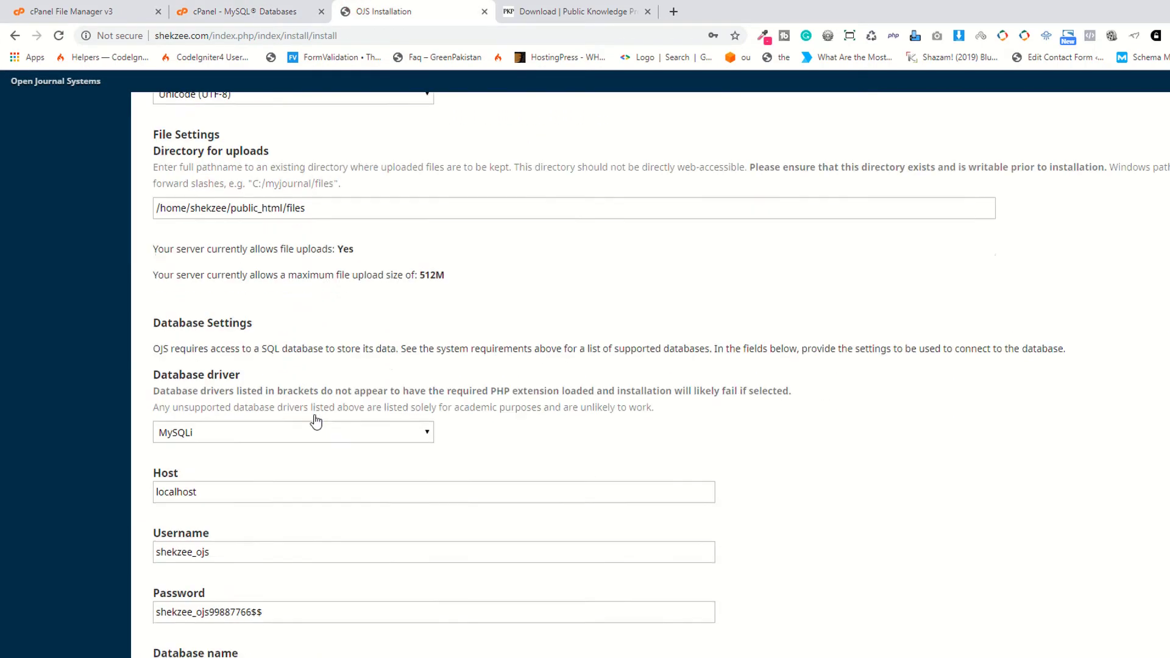
scroll(316, 421, down, 2)
click(275, 301)
key(ctrl+a)
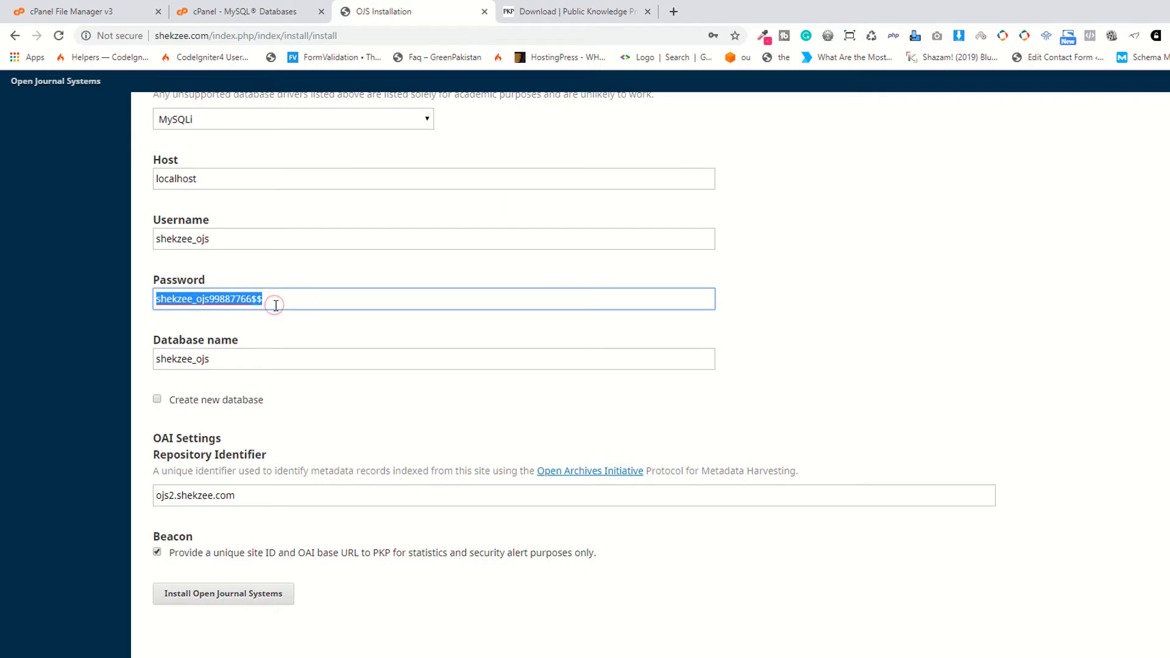
key(ctrl+c)
Paste that password into both cPanel password fields and apply it to the database user
click(278, 7)
key(ctrl+v)
click(143, 360)
key(ctrl+v)
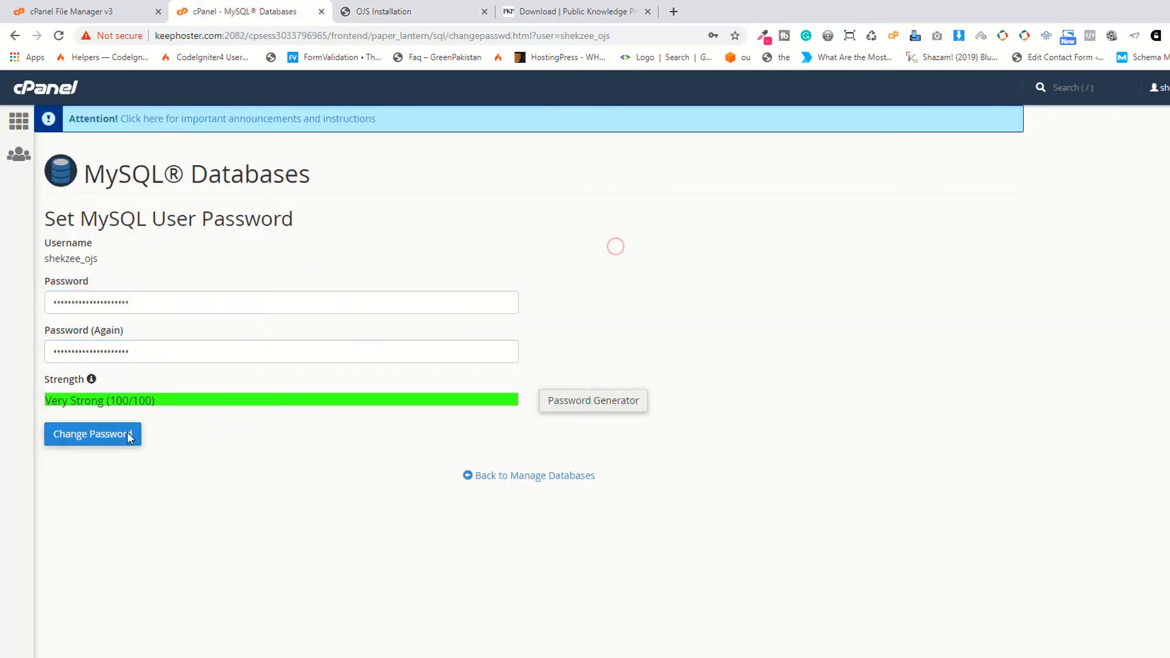
click(122, 433)
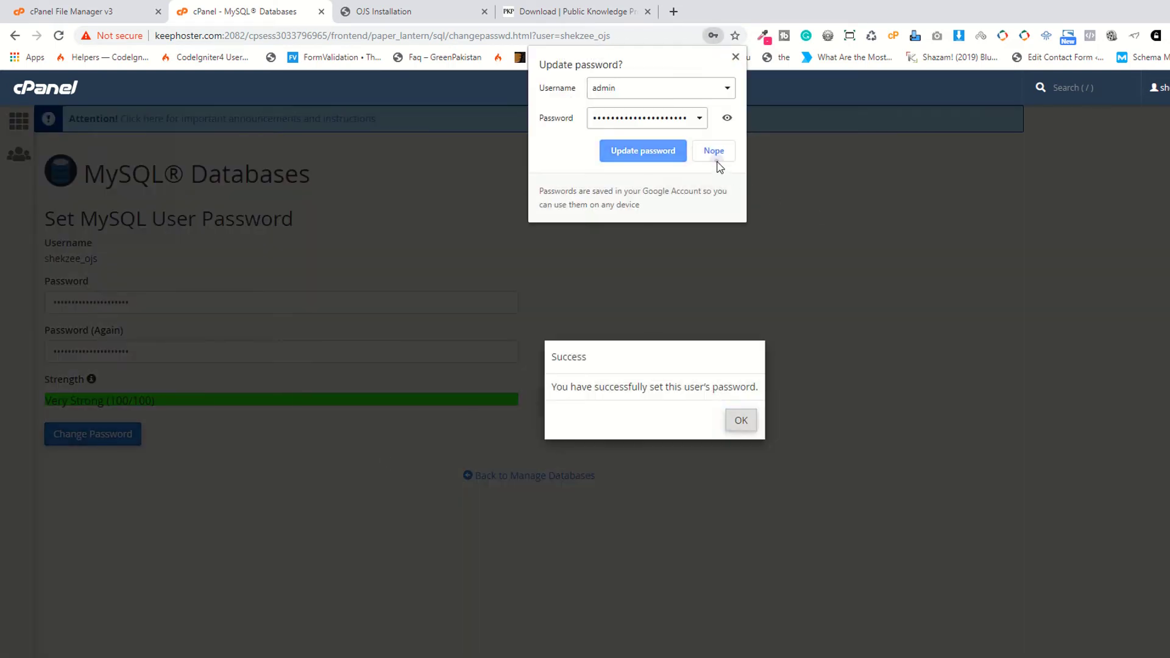
click(715, 153)
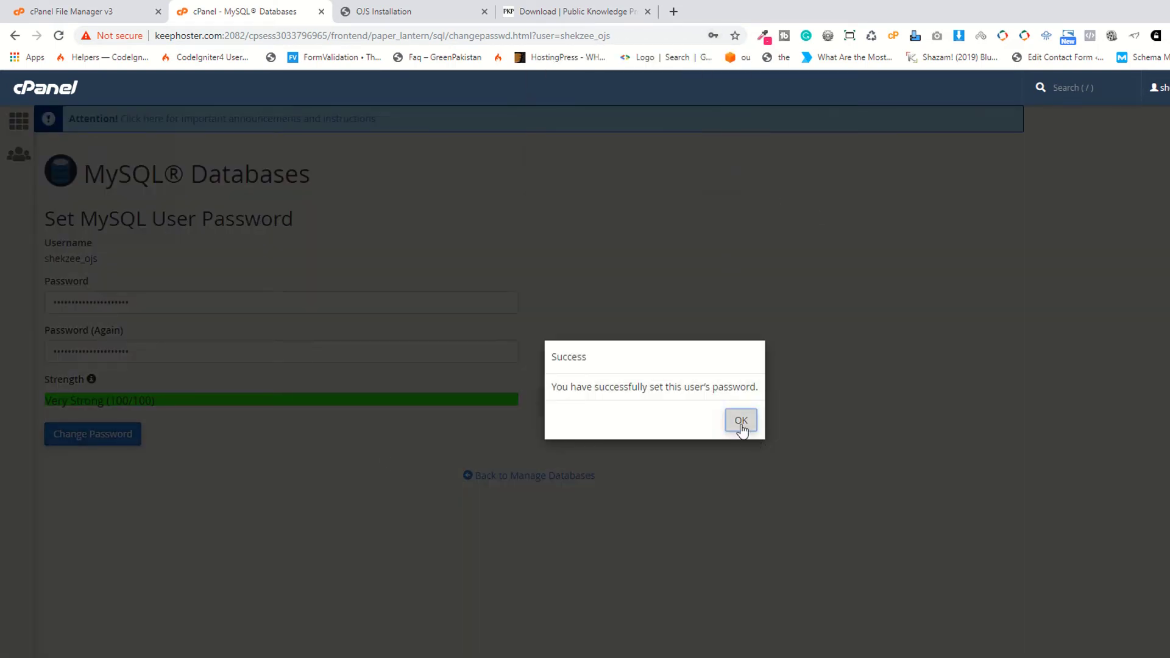
click(412, 10)
Run Install Open Journal Systems and decline saving the admin password in Chrome
scroll(696, 356, up, 6)
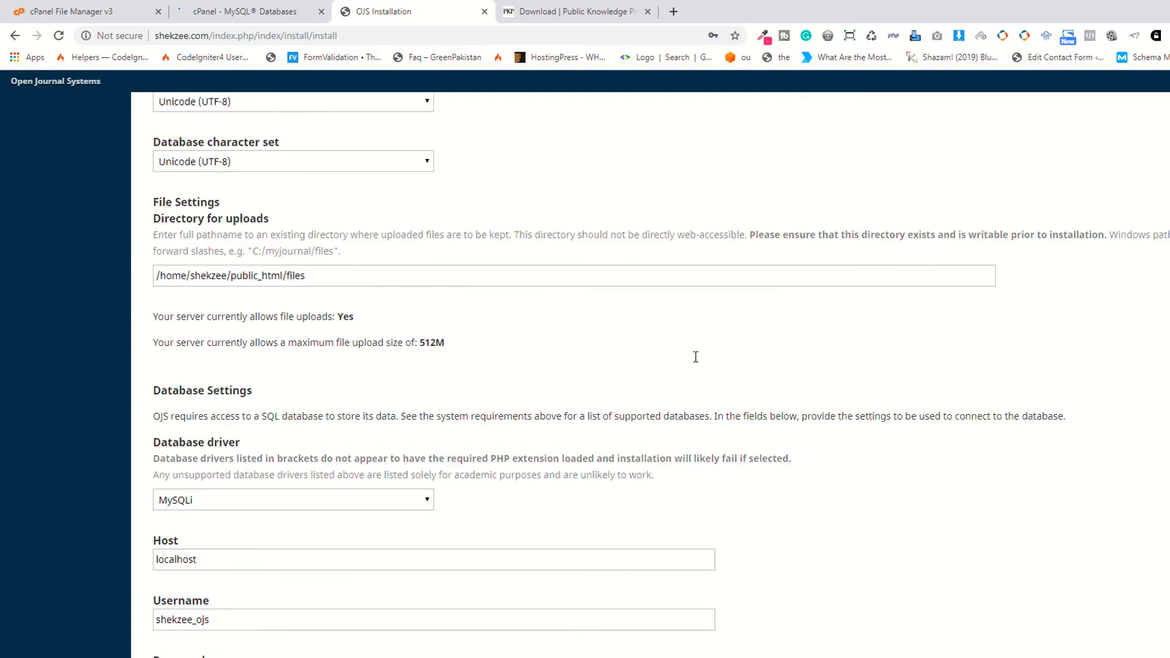
scroll(696, 357, up, 5)
scroll(698, 361, up, 12)
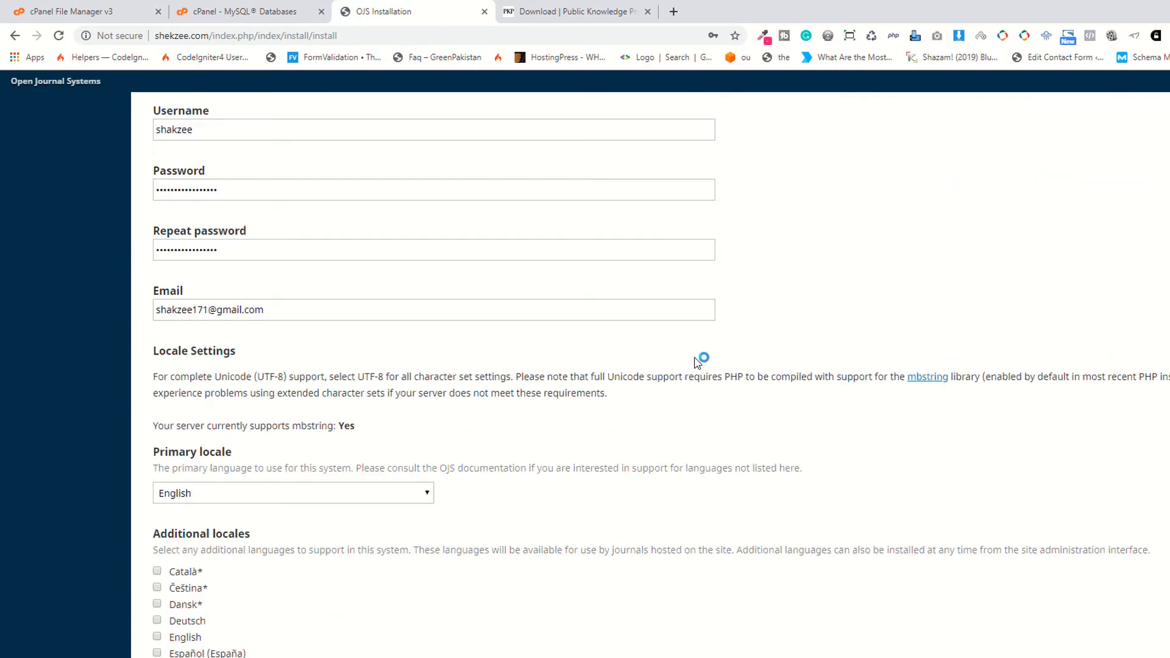
scroll(698, 361, up, 4)
scroll(695, 357, down, 20)
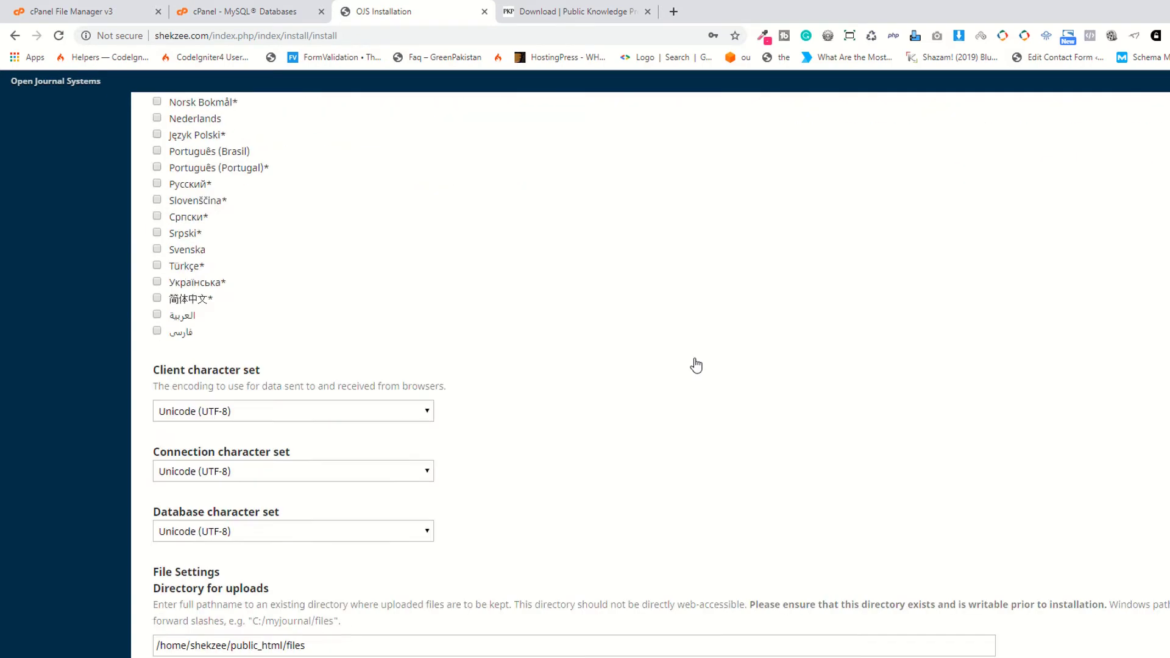
click(190, 527)
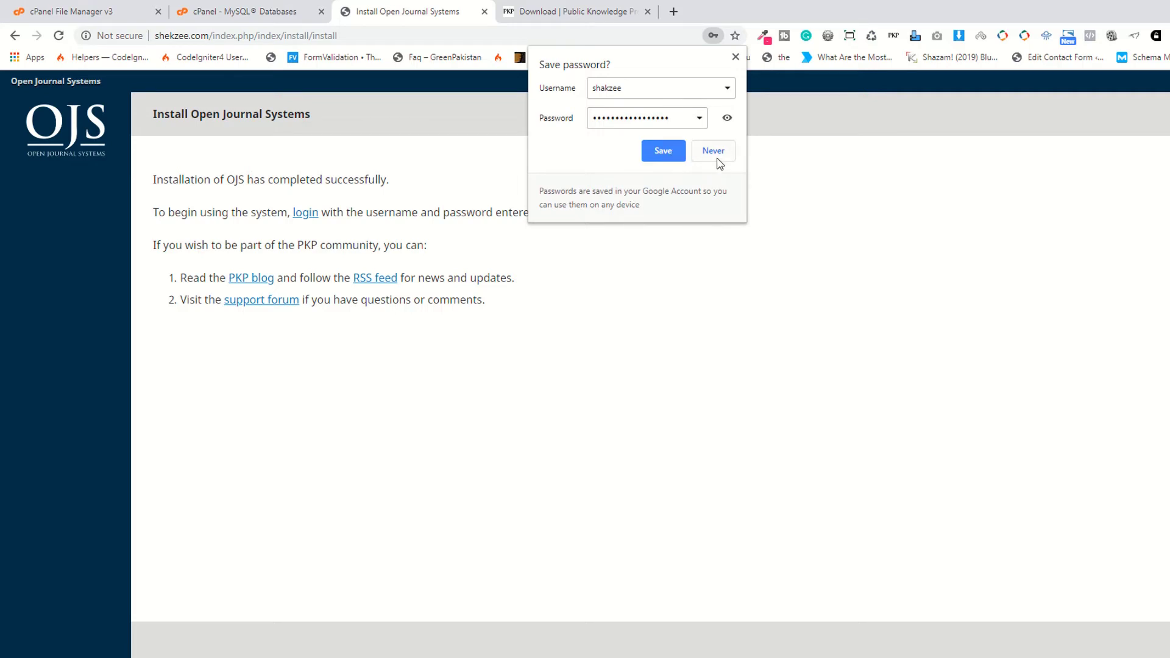
click(714, 152)
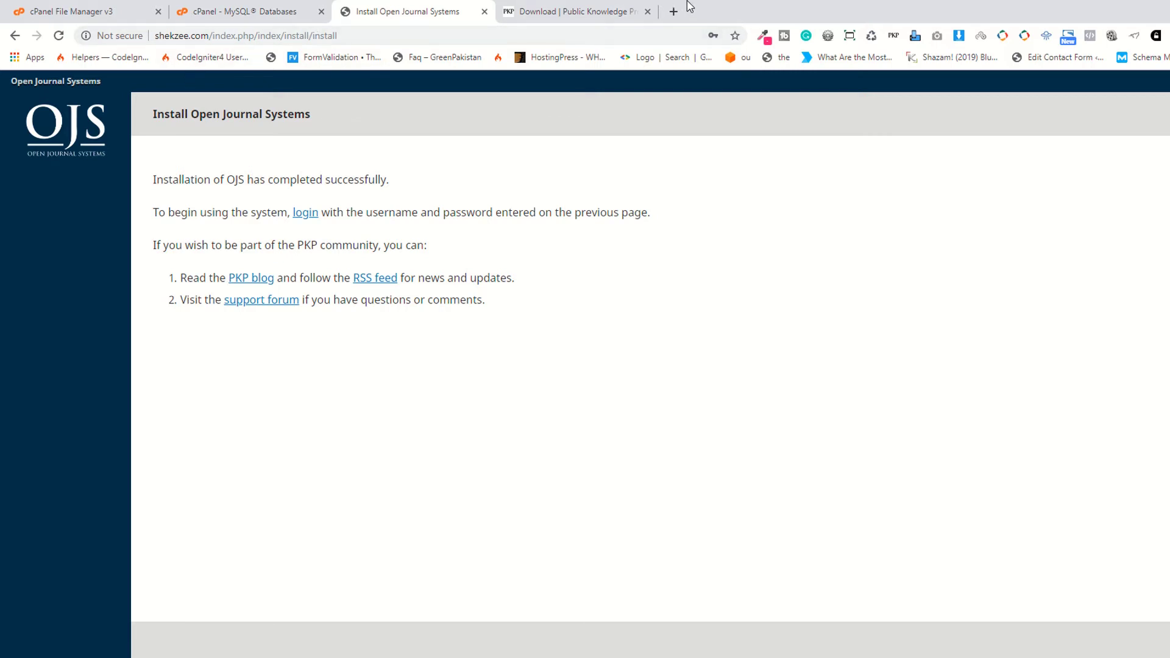
Open the journal site's homepage in a new tab and go to its login page
click(676, 10)
text(sheke)
key(Return)
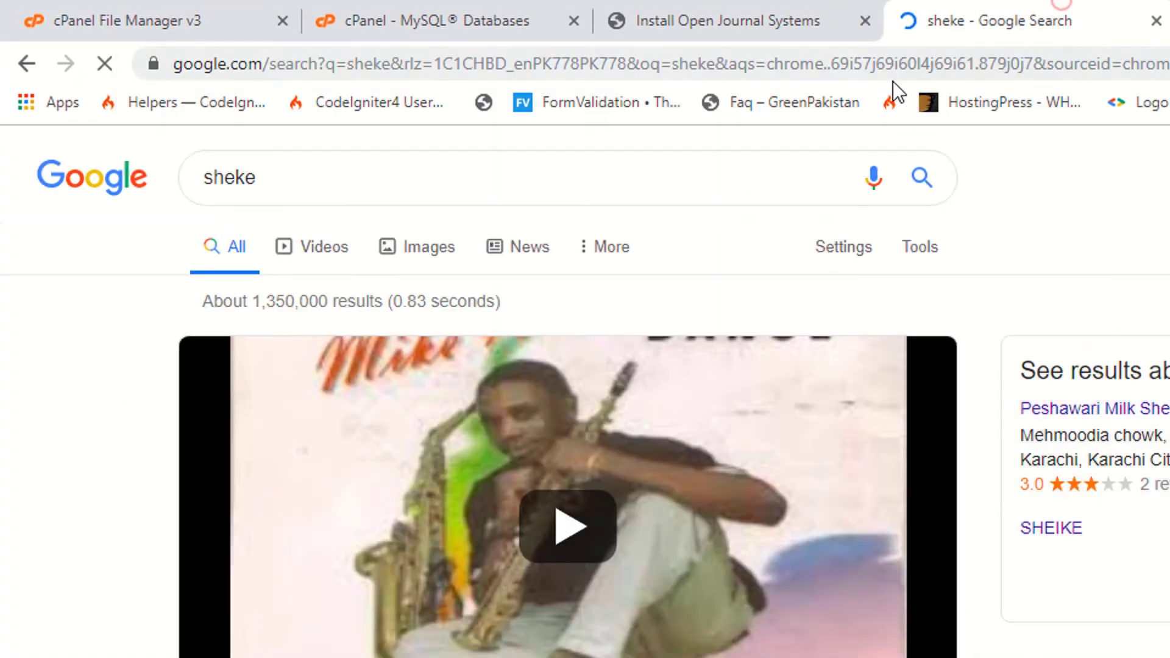
click(894, 72)
text(shekzee.co)
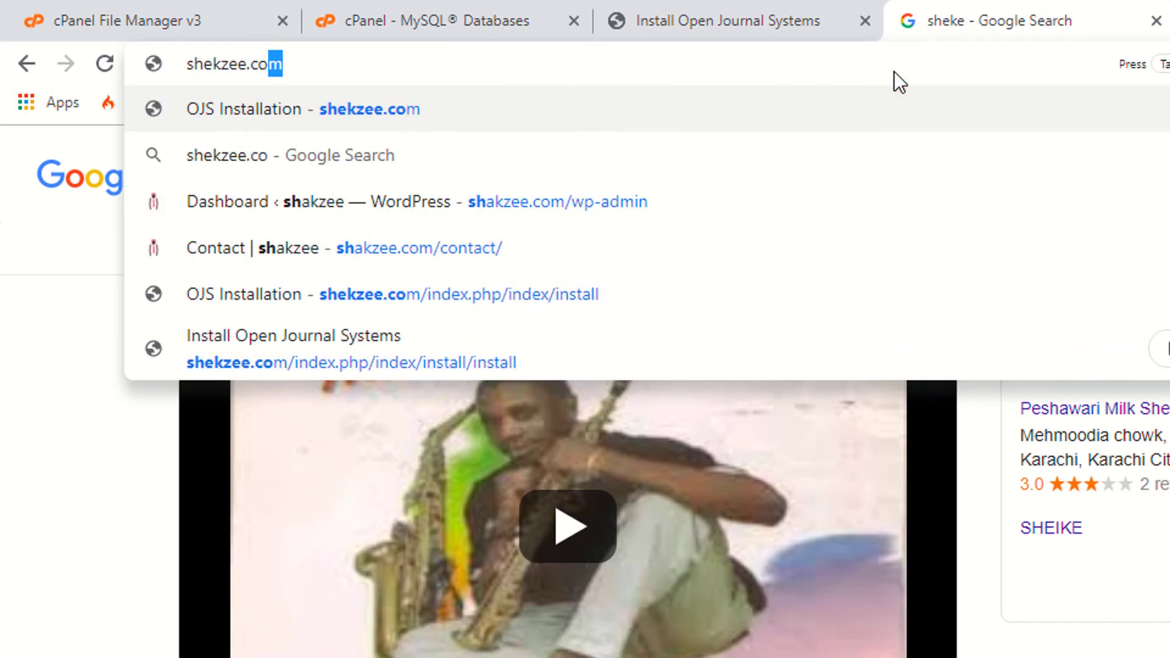
key(Return)
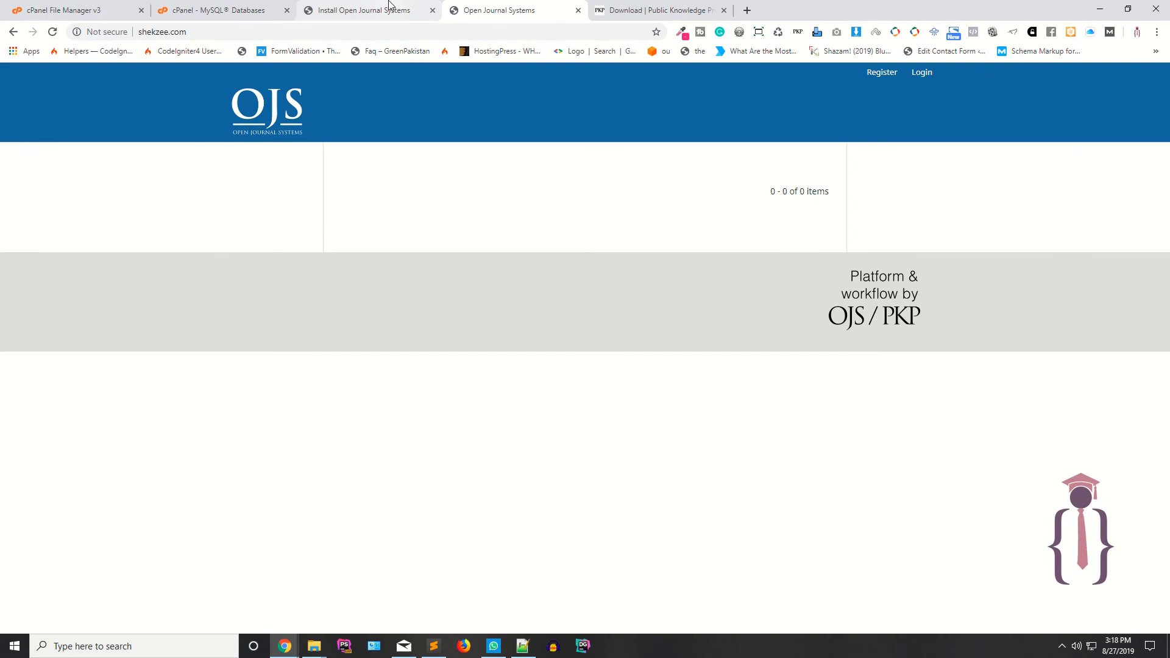
click(773, 18)
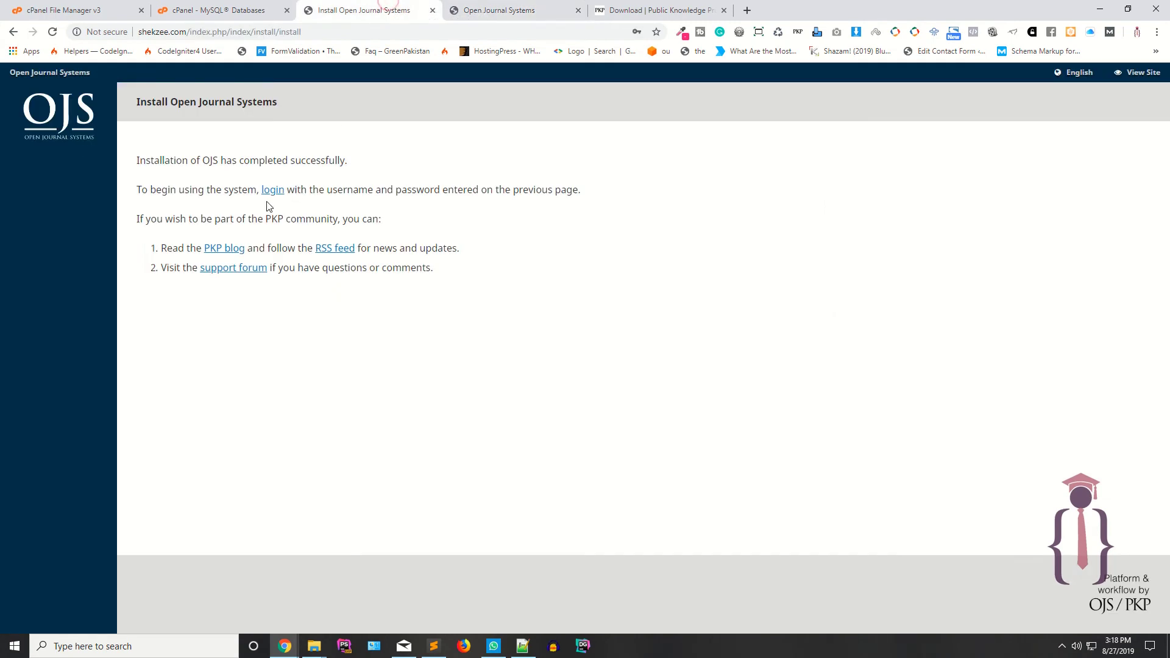
click(502, 15)
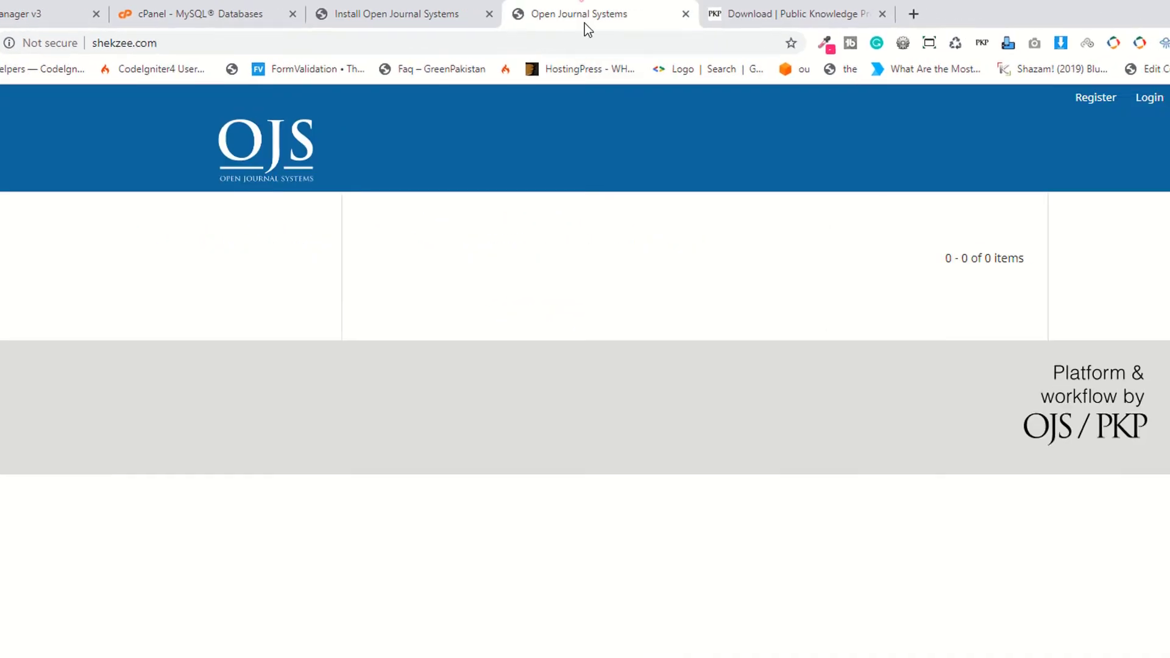
click(1156, 102)
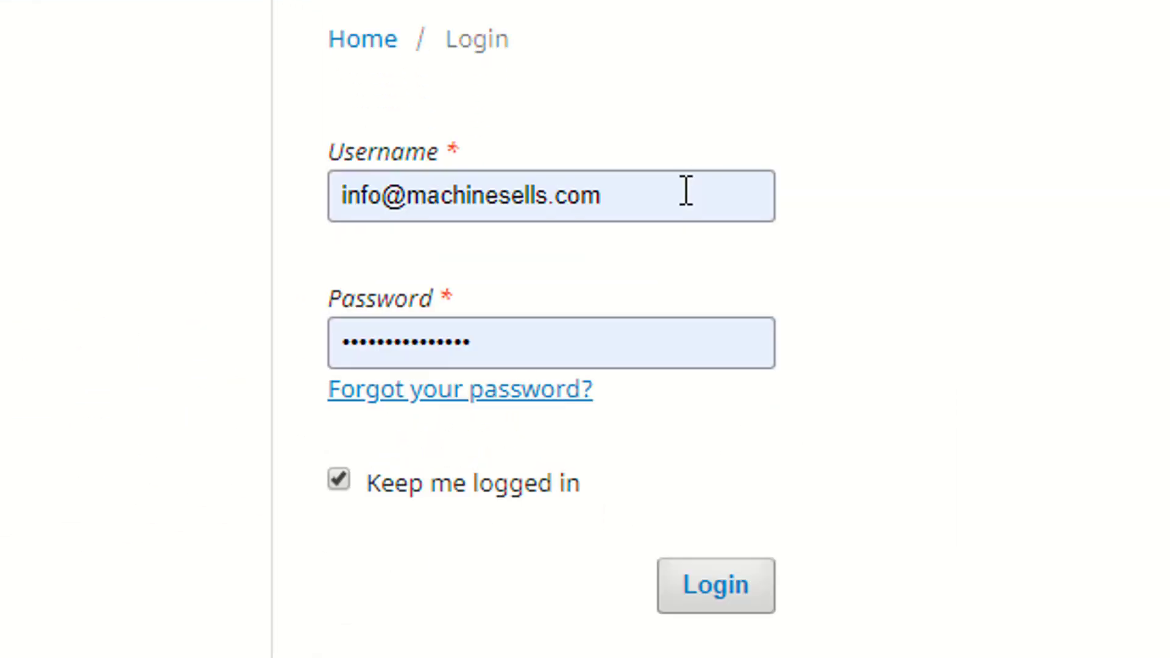
Log in with the administrator username and password
triple_click(685, 191)
text(s)
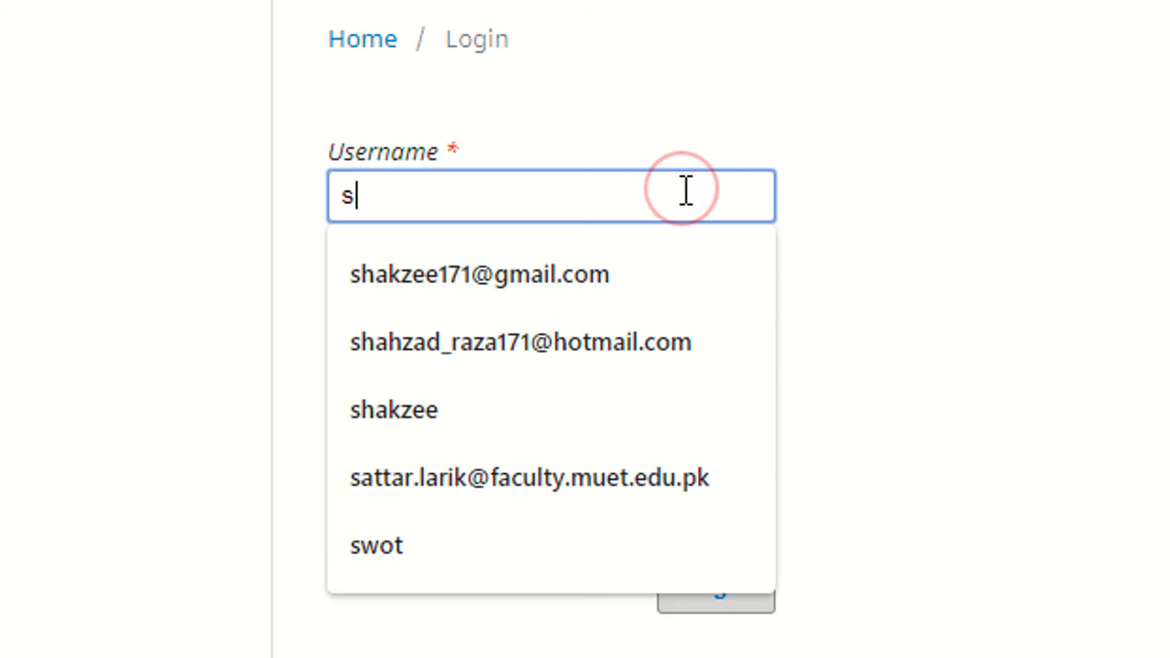
text(hakzee)
key(Tab)
text(•••••••)
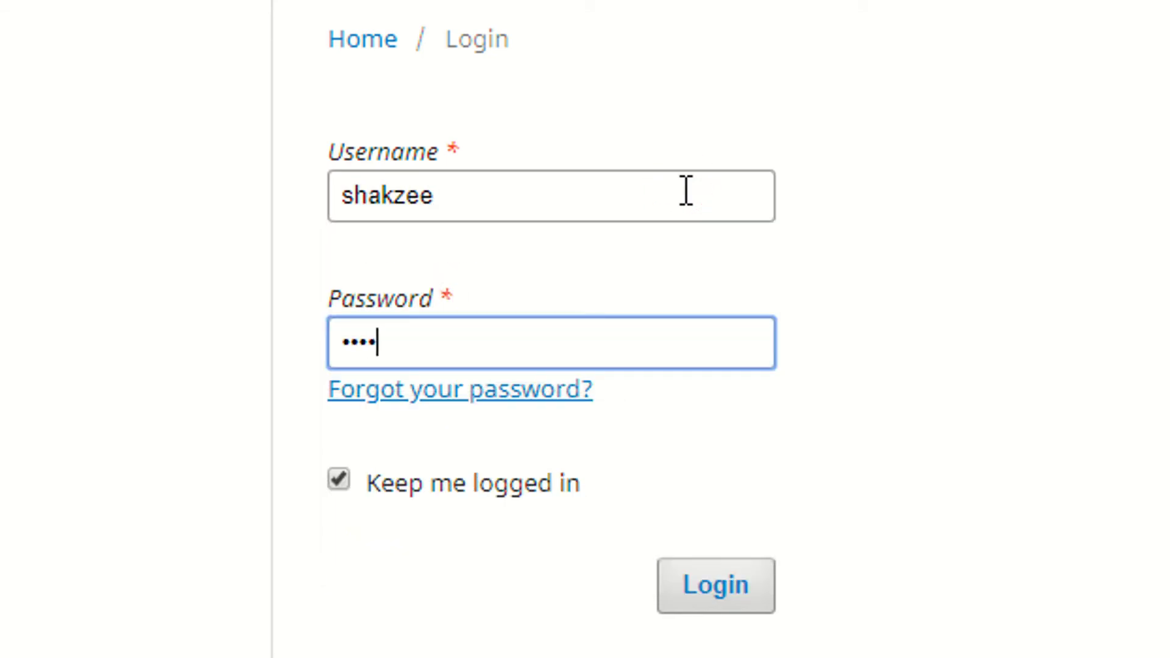
text(••••••••)
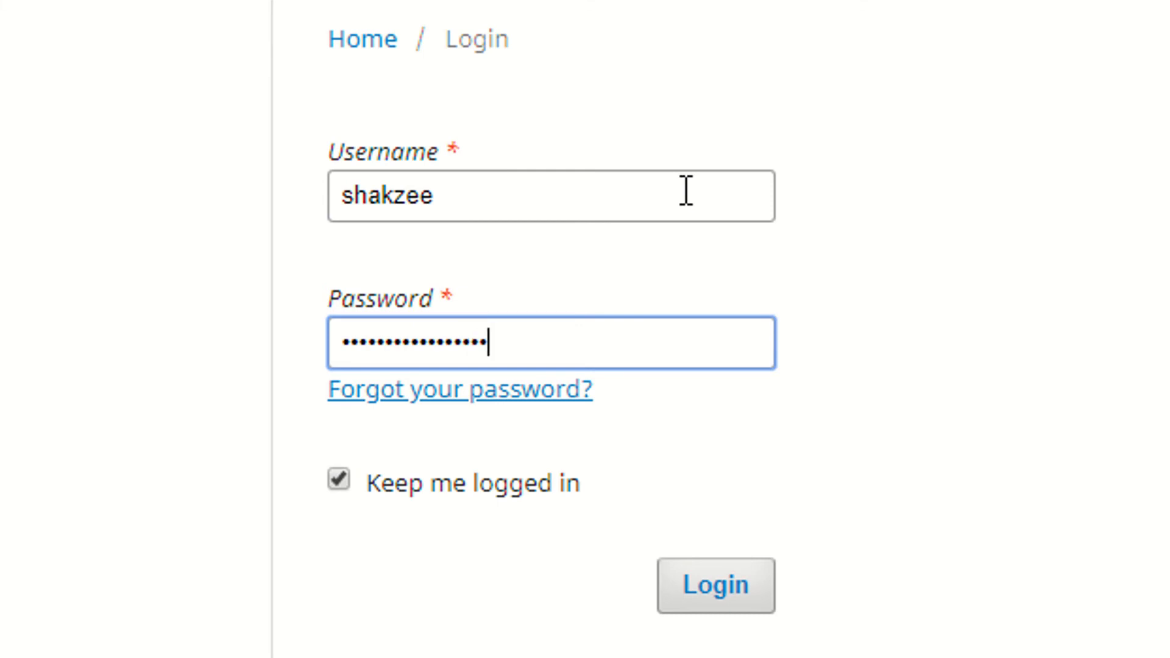
click(722, 587)
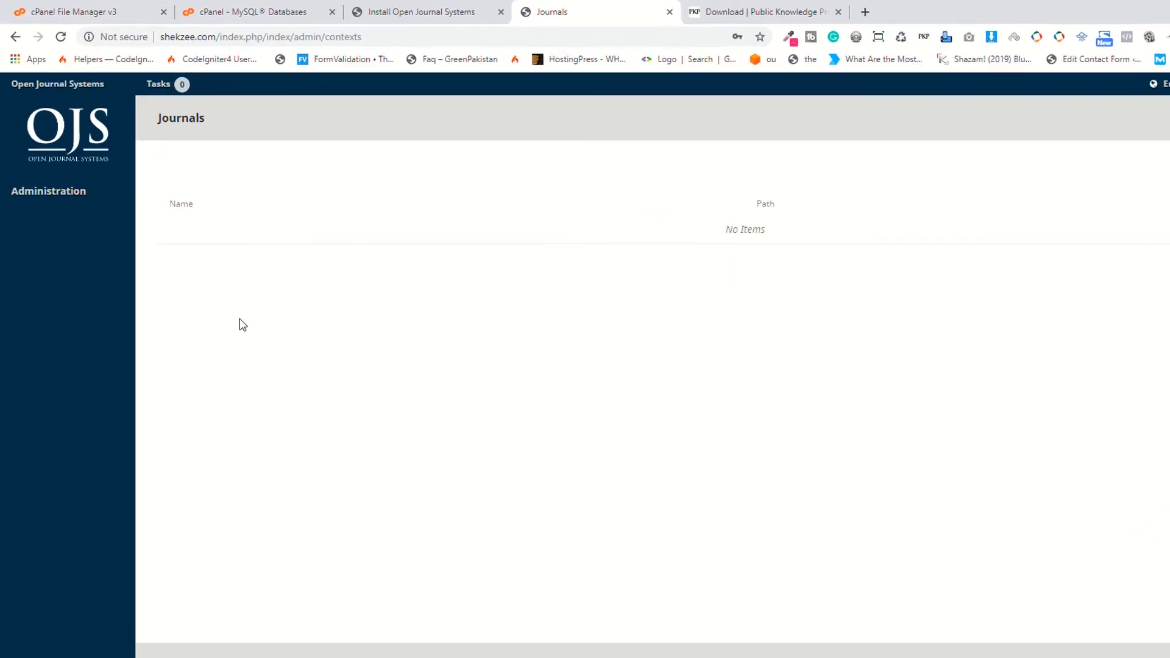
Open Site Administration's System Information and scroll through the version 3.1.2.1 details
click(12, 215)
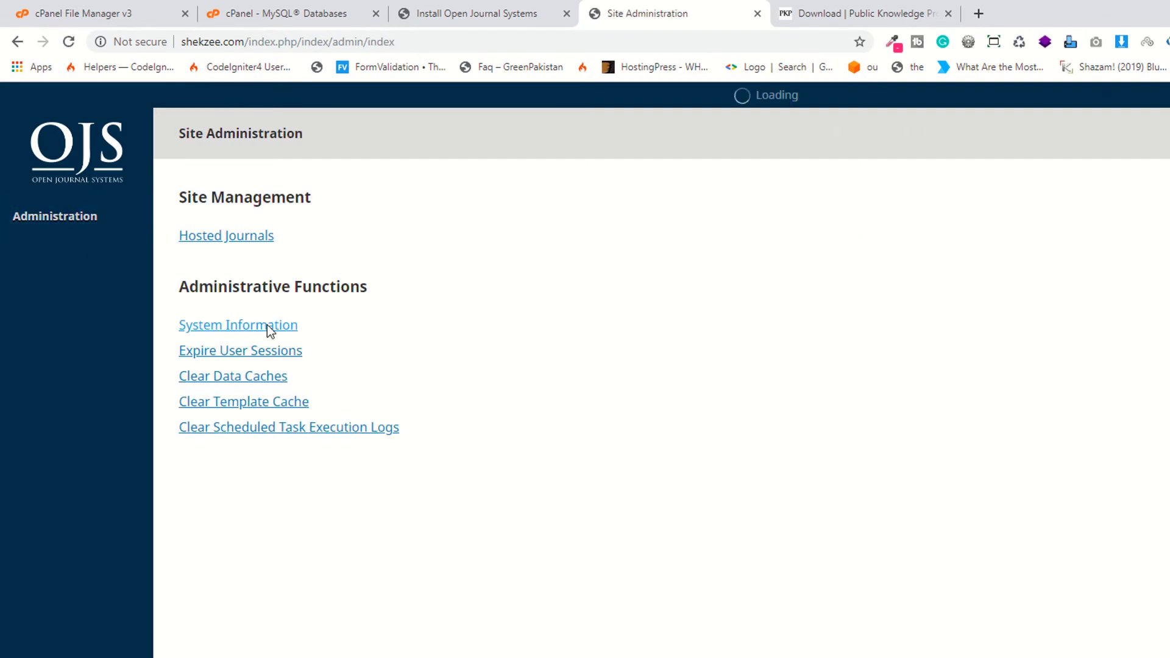
click(255, 326)
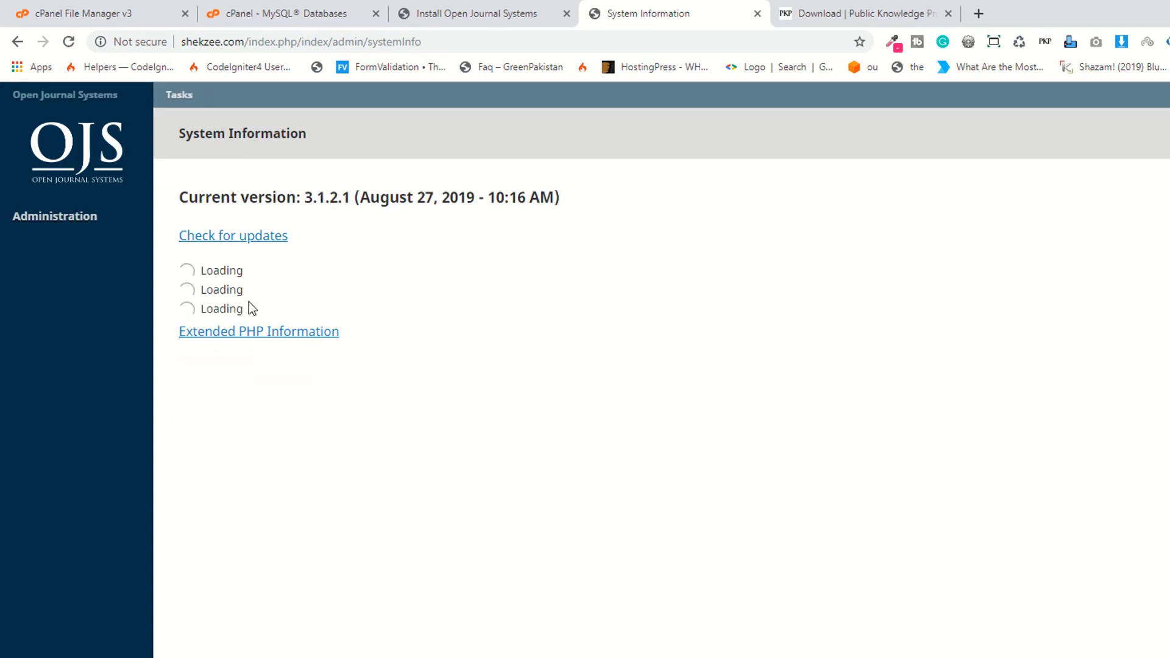
scroll(382, 519, down, 15)
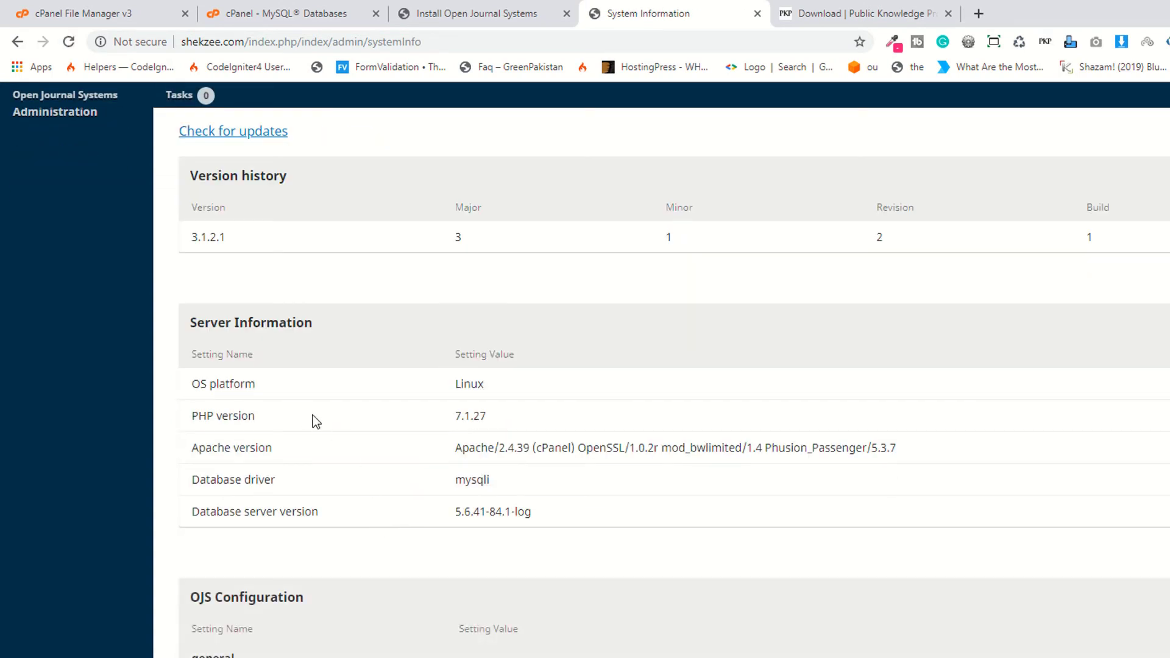
scroll(310, 419, down, 20)
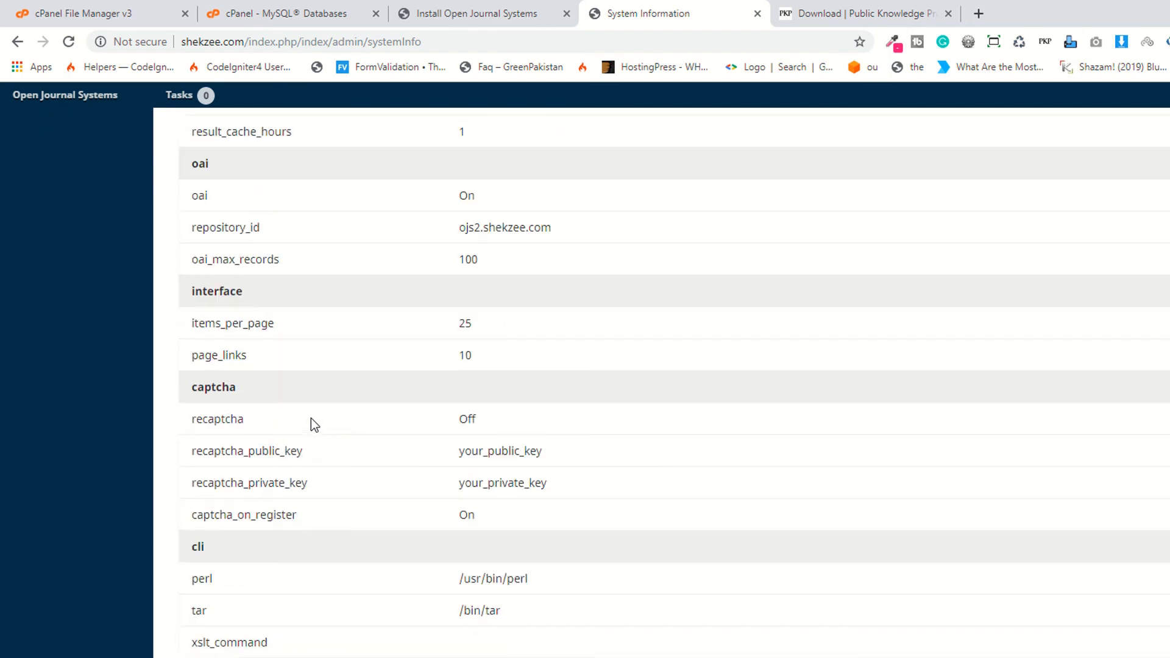
scroll(310, 419, up, 20)
scroll(310, 418, up, 15)
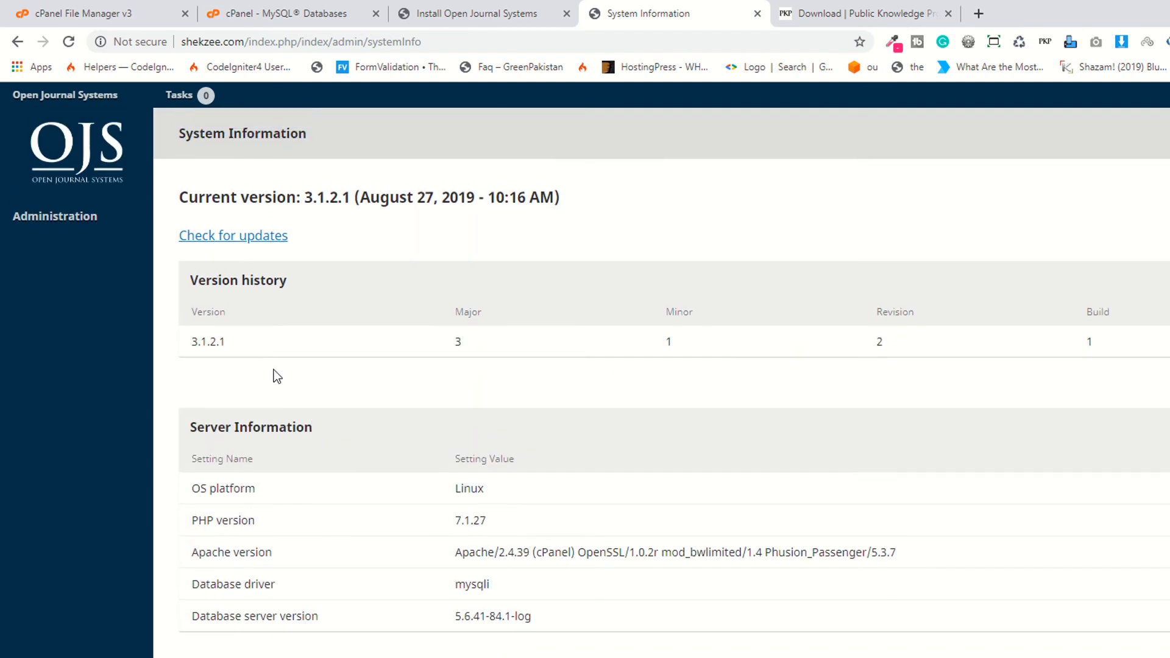
Go back to Site Administration, reopen System Information, then return to Site Administration
click(68, 220)
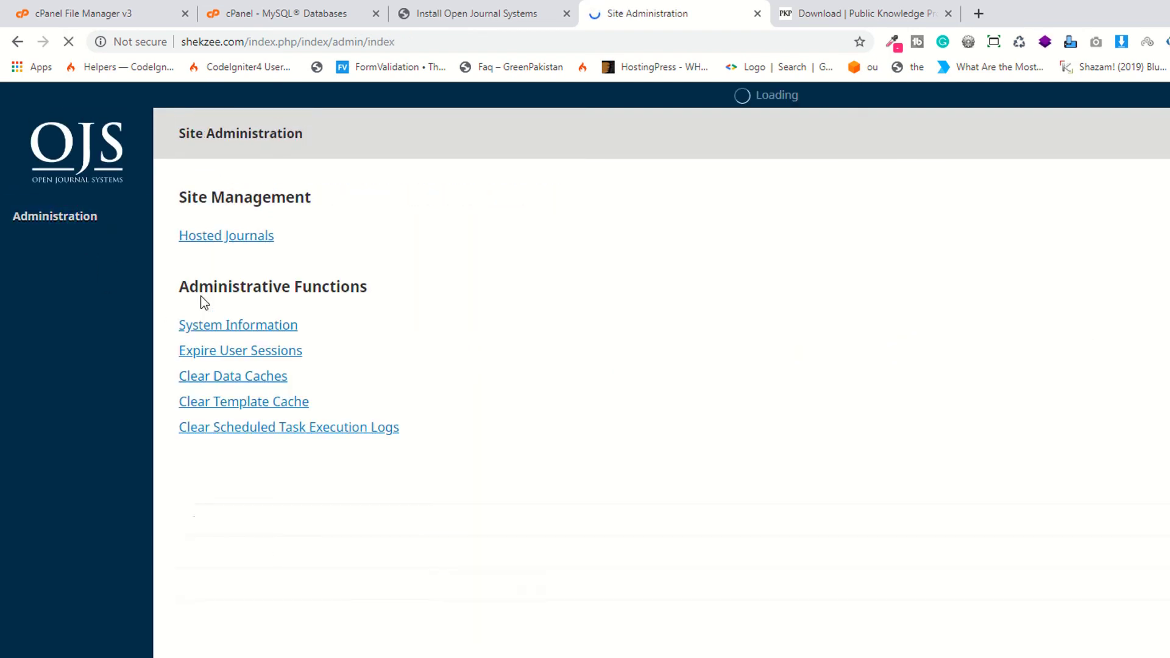
click(224, 332)
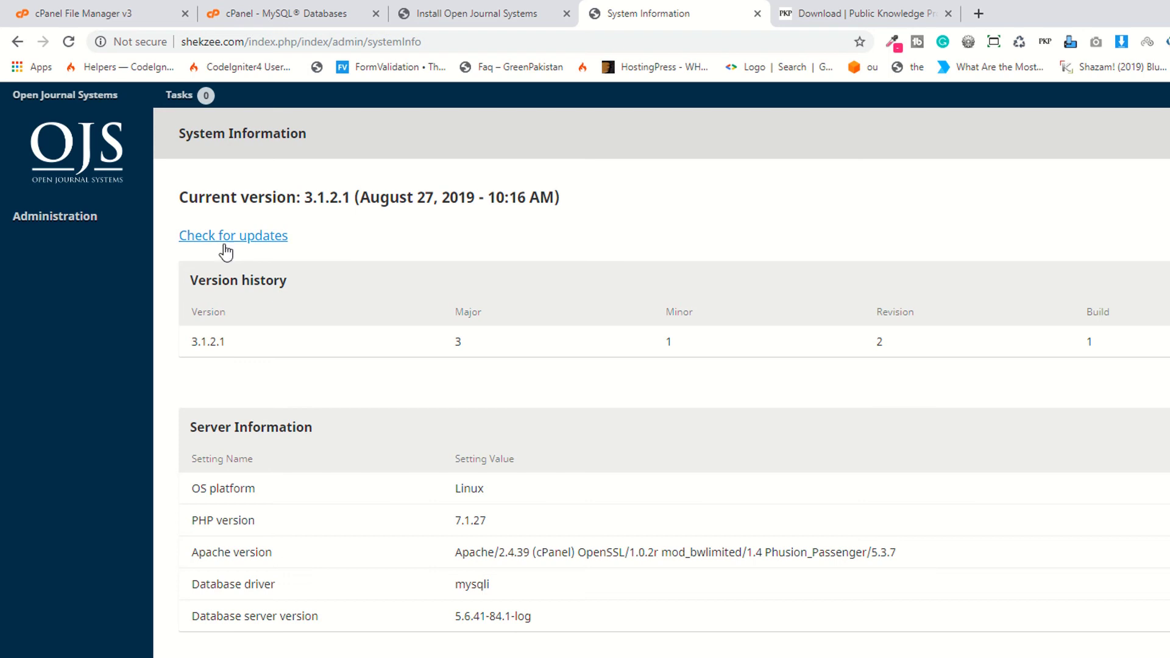
click(72, 215)
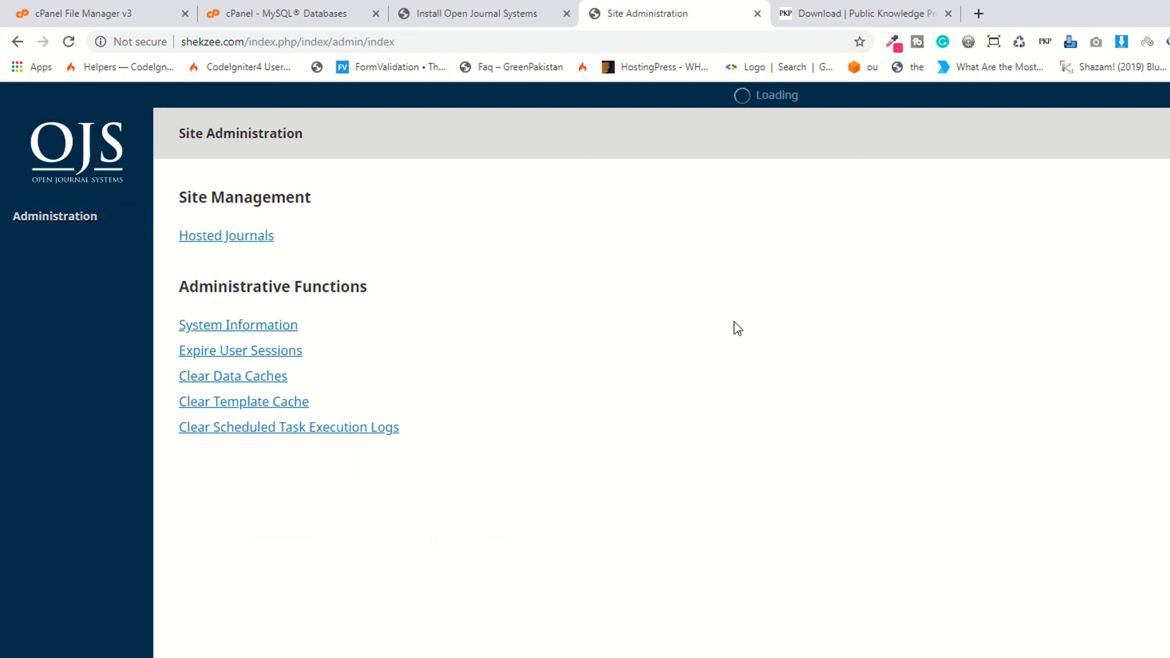